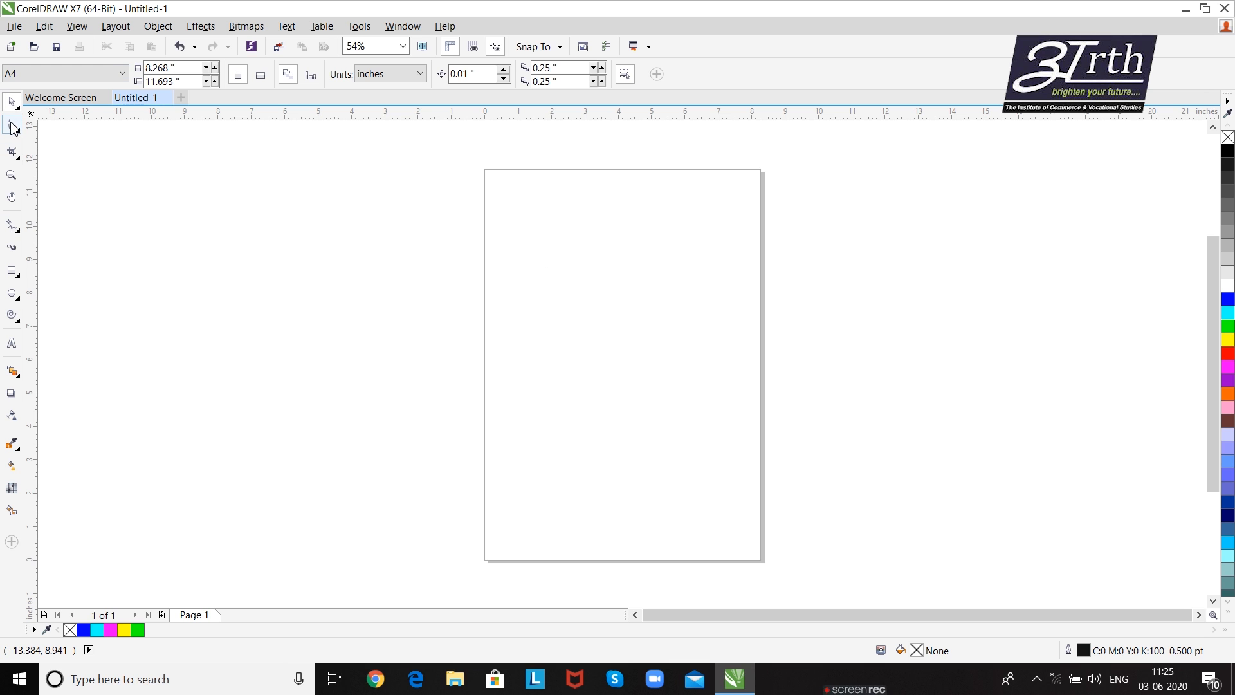
- Draw a rectangle about 4.13 by 3.57 inches on the upper middle part of the page
{"action": "left_click", "coordinate": [13, 128]}
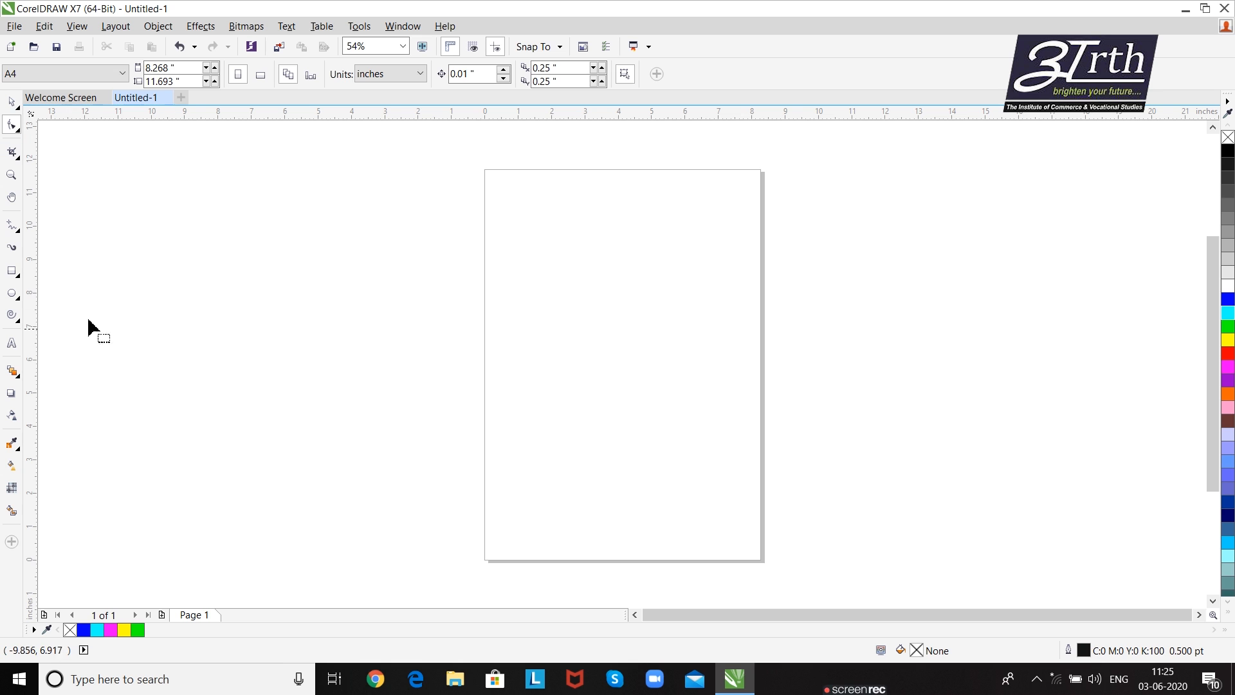
{"action": "left_click", "coordinate": [11, 271]}
{"action": "left_click_drag", "start_coordinate": [525, 266], "coordinate": [663, 385]}
- Round all the rectangle's corners with the Shape tool to a radius of about 0.72 inches
{"action": "left_click", "coordinate": [11, 125]}
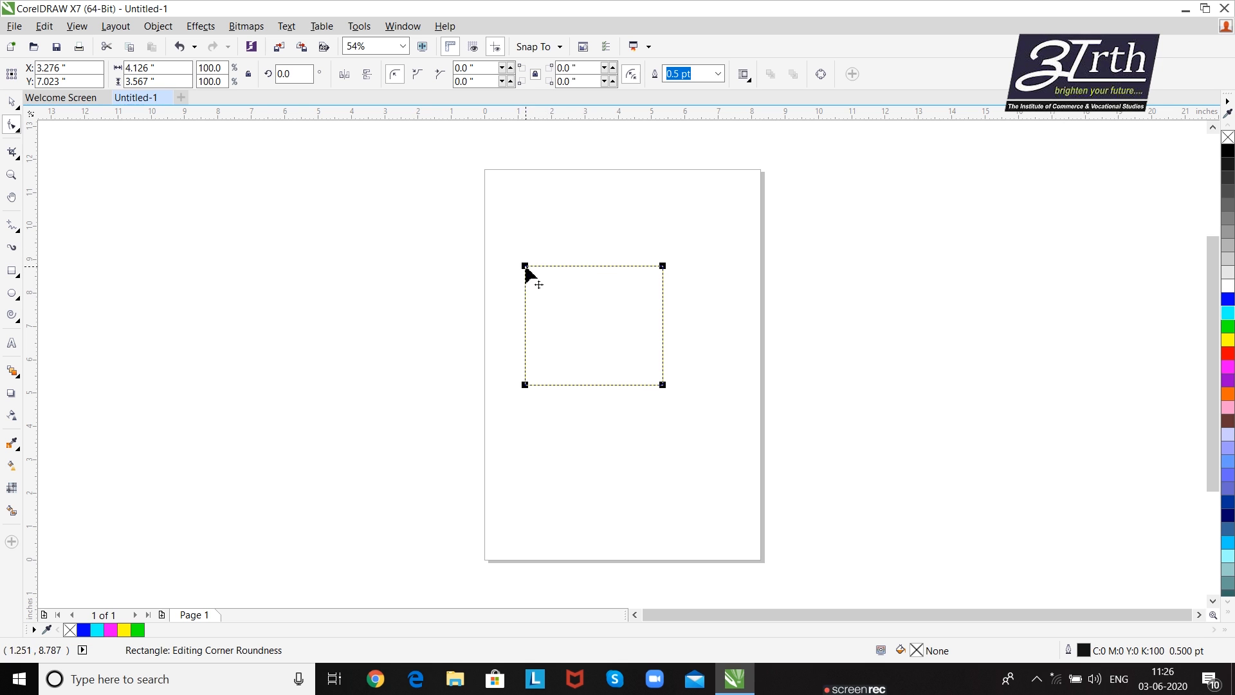
{"action": "left_click_drag", "start_coordinate": [527, 273], "coordinate": [554, 270]}
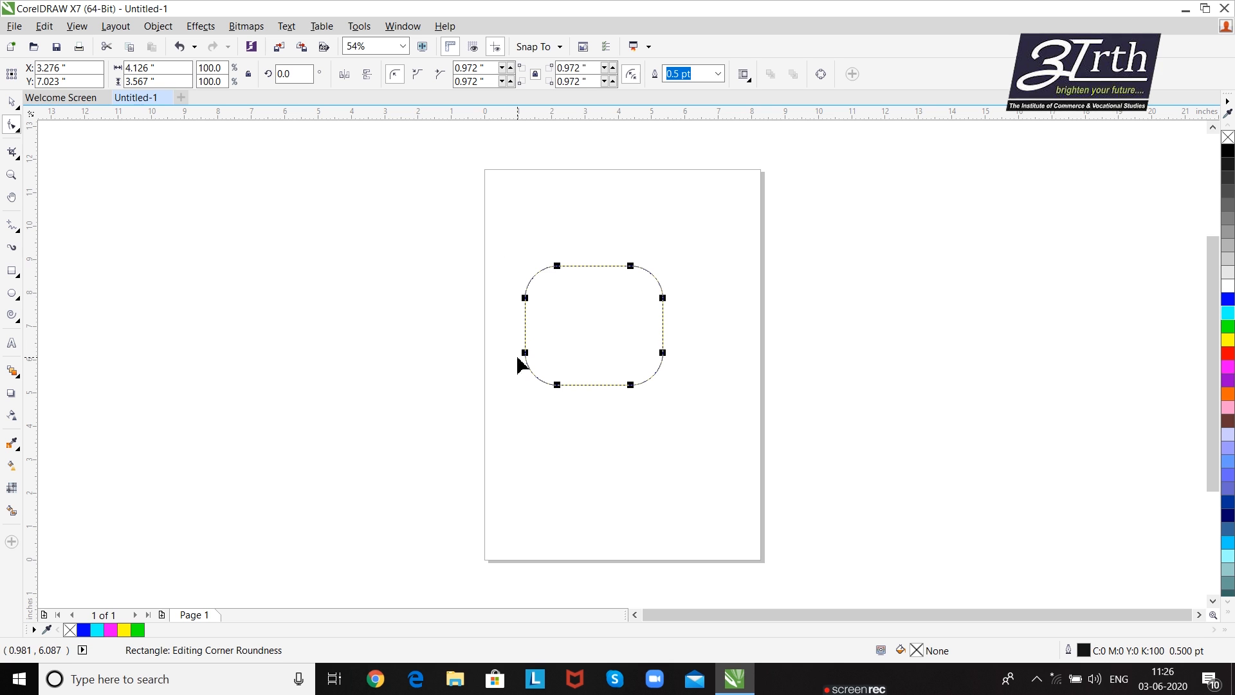
{"action": "left_click_drag", "start_coordinate": [559, 267], "coordinate": [543, 268]}
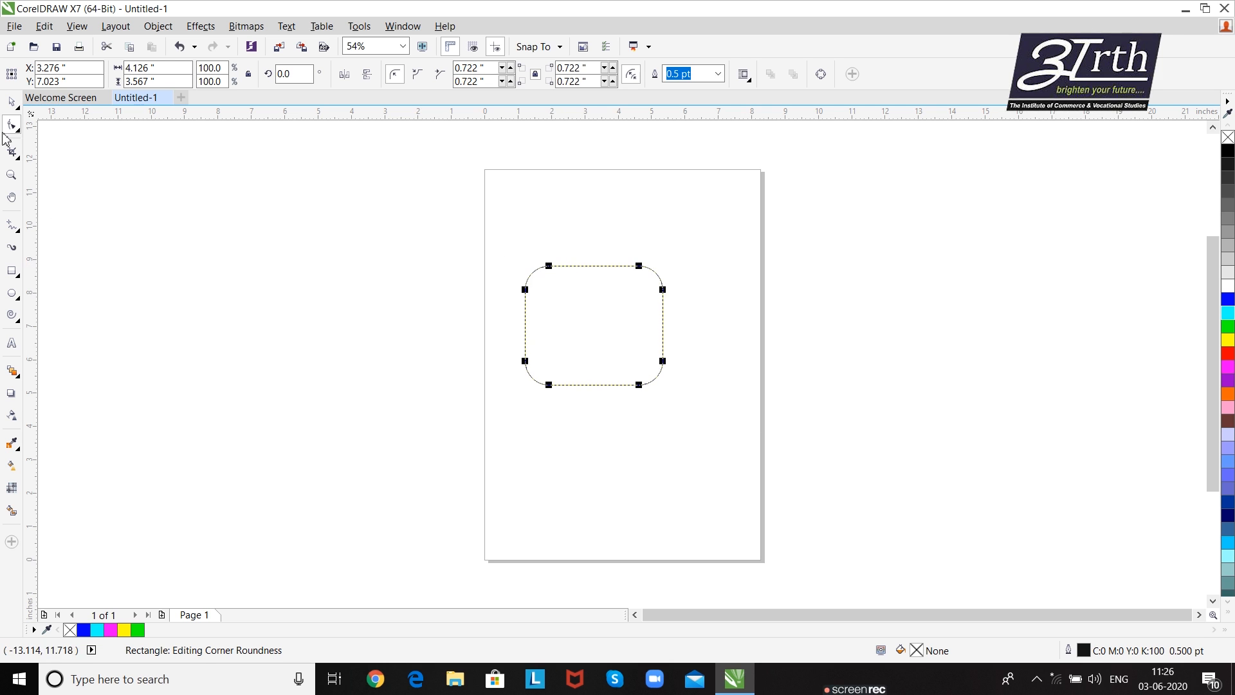
- Move the rounded rectangle to the upper-left corner of the page and deselect it
{"action": "left_click", "coordinate": [11, 102]}
{"action": "left_click_drag", "start_coordinate": [551, 297], "coordinate": [516, 207]}
{"action": "left_click", "coordinate": [463, 323]}
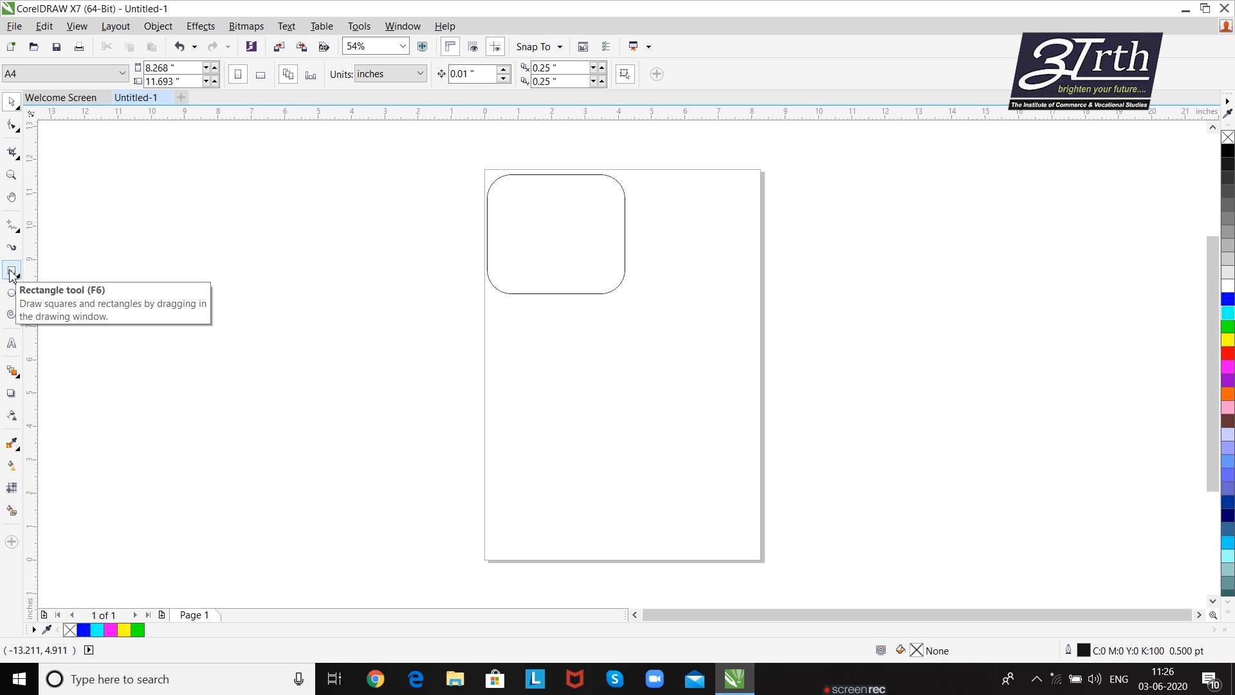
- Draw a symmetrical spiral with 4 revolutions on the lower half of the page and shift it slightly up and left
{"action": "left_click", "coordinate": [11, 316]}
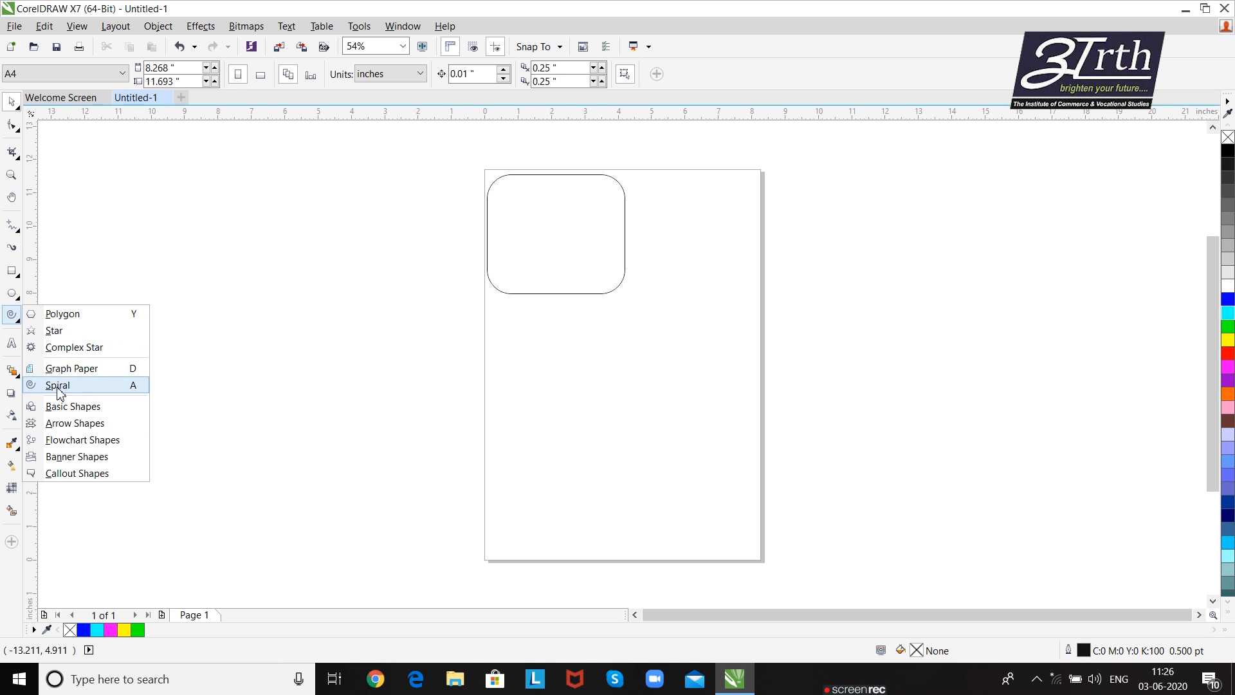
{"action": "left_click", "coordinate": [47, 386]}
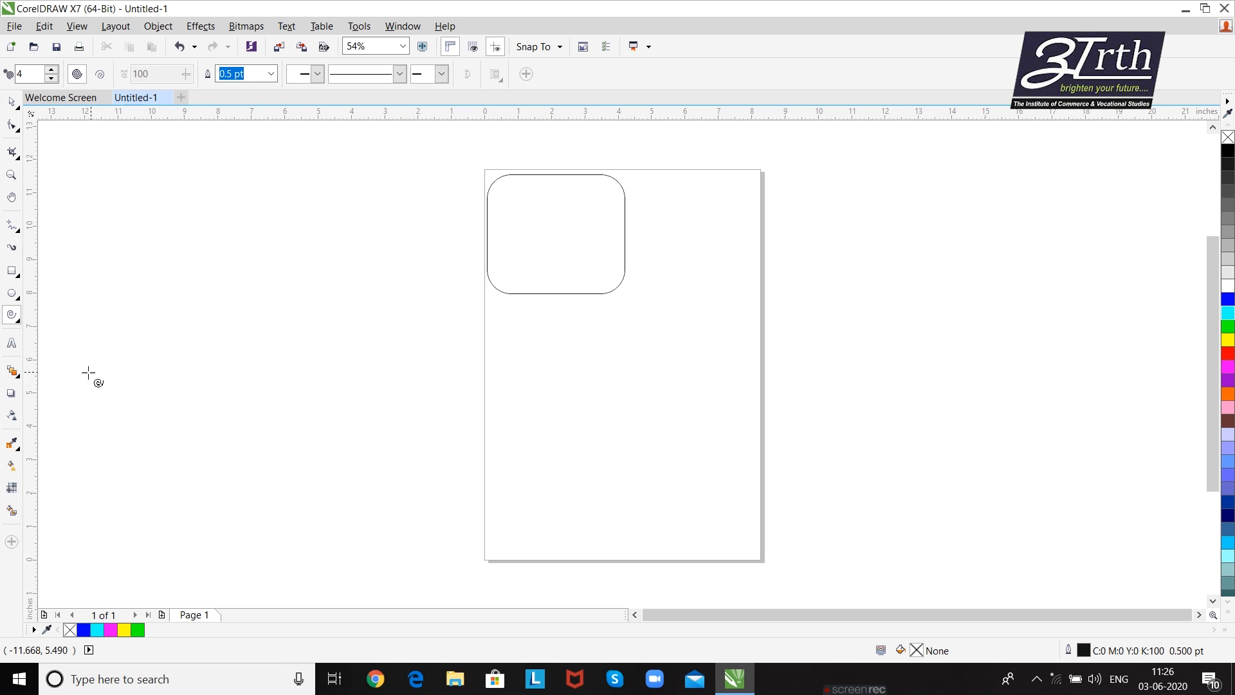
{"action": "left_click_drag", "start_coordinate": [507, 371], "coordinate": [689, 451]}
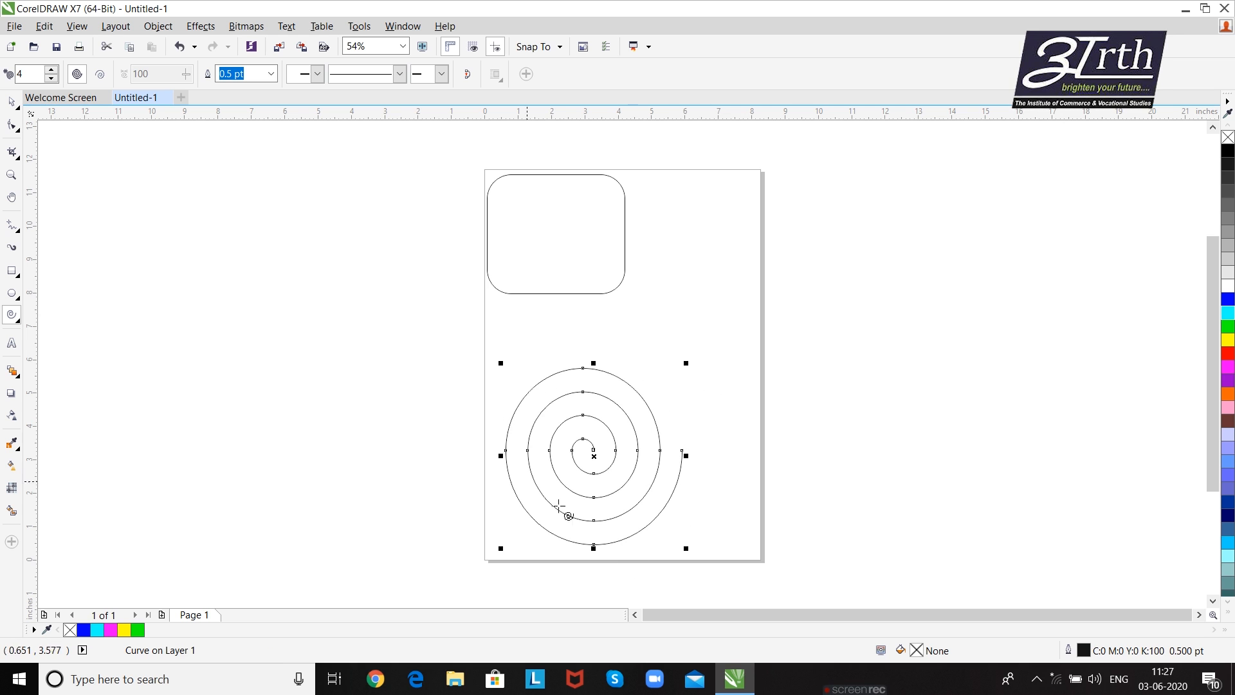
{"action": "left_click", "coordinate": [12, 102]}
{"action": "mouse_move", "coordinate": [564, 436]}
{"action": "left_mouse_down"}
{"action": "mouse_move", "coordinate": [549, 411]}
{"action": "mouse_move", "coordinate": [548, 421]}
{"action": "left_mouse_up"}
{"action": "left_click", "coordinate": [389, 402]}
{"action": "left_click_drag", "start_coordinate": [441, 151], "coordinate": [750, 552]}
{"action": "left_click", "coordinate": [658, 403]}
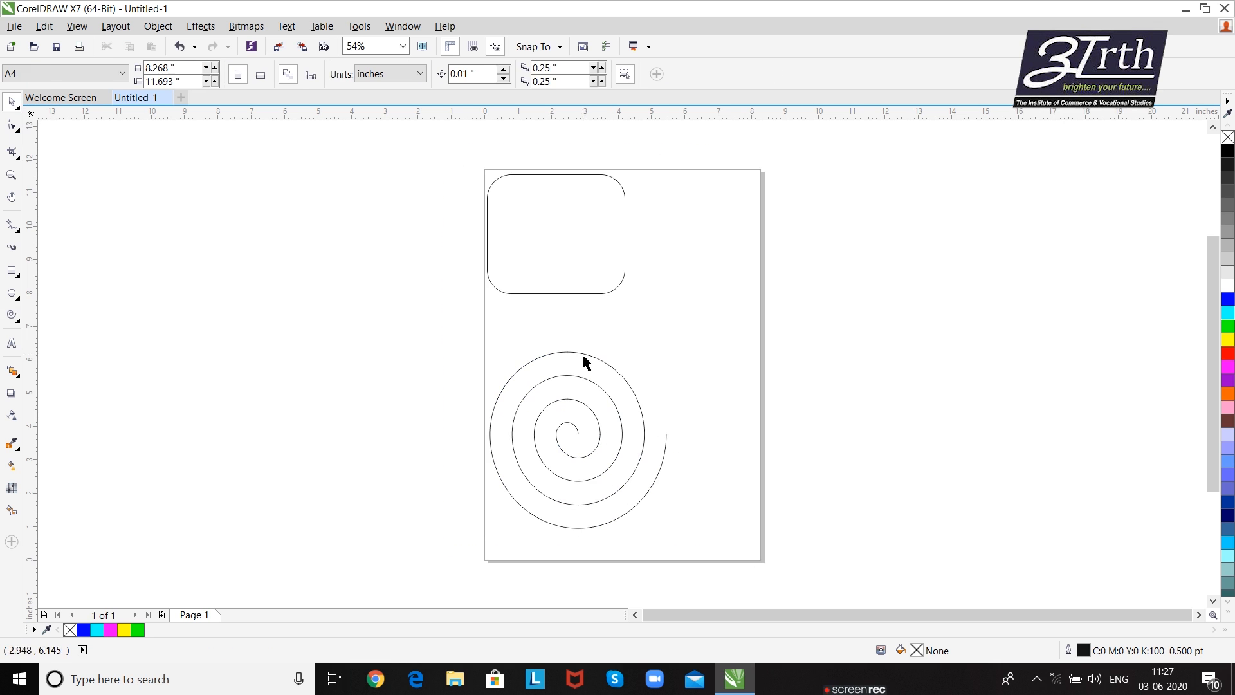
- Reduce the rectangle's corner rounding with the Shape tool to a radius of about 0.4 inches
{"action": "left_click", "coordinate": [11, 126]}
{"action": "left_click", "coordinate": [541, 263]}
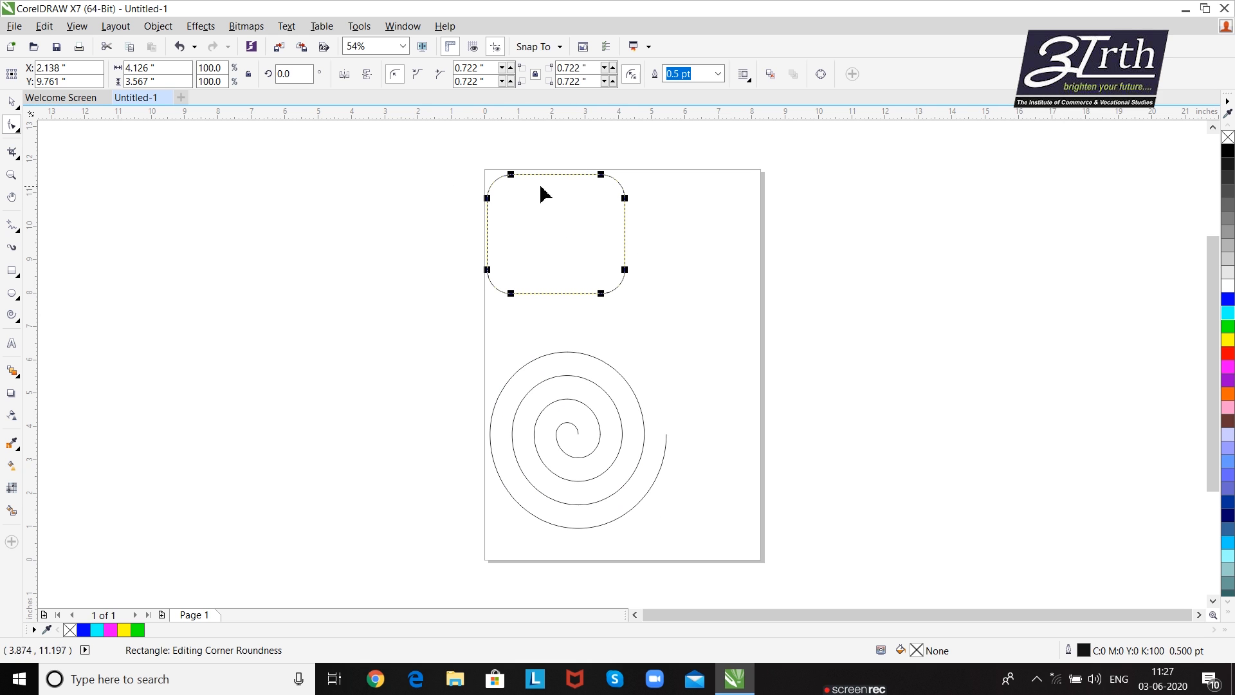
{"action": "mouse_move", "coordinate": [513, 175]}
{"action": "left_mouse_down"}
{"action": "mouse_move", "coordinate": [585, 176]}
{"action": "mouse_move", "coordinate": [491, 180]}
{"action": "left_mouse_up"}
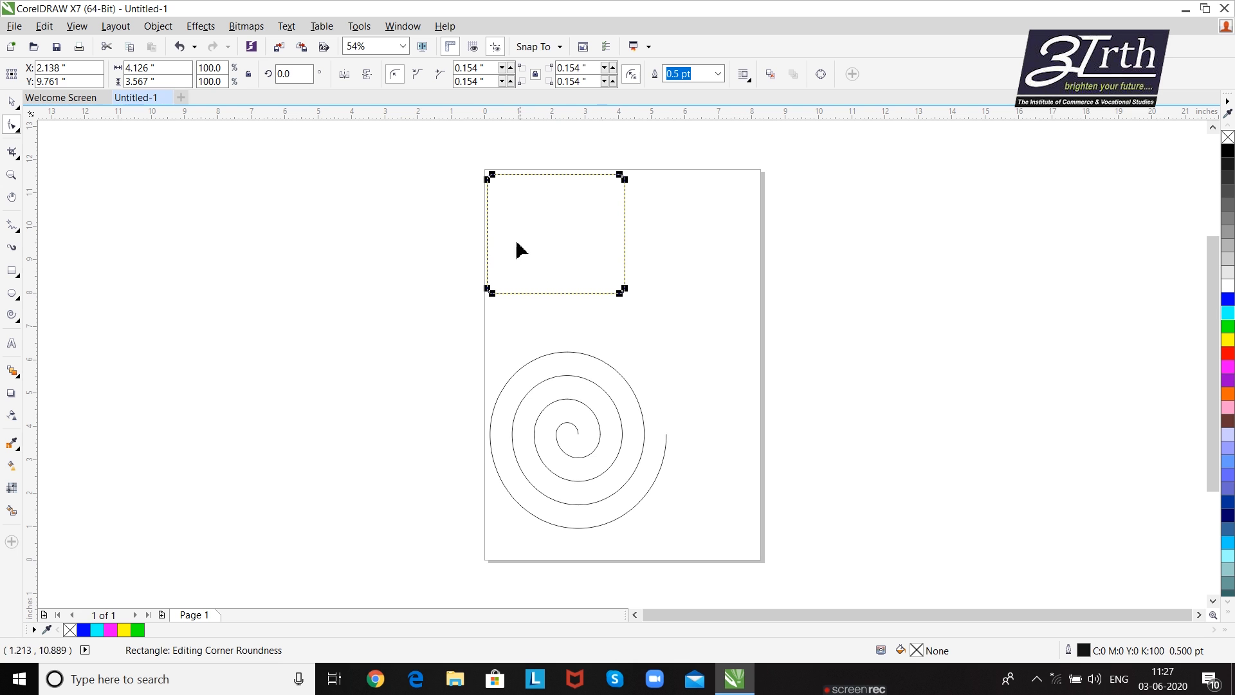
{"action": "mouse_move", "coordinate": [493, 178]}
{"action": "left_mouse_down"}
{"action": "mouse_move", "coordinate": [573, 200]}
{"action": "mouse_move", "coordinate": [515, 174]}
{"action": "mouse_move", "coordinate": [446, 180]}
{"action": "mouse_move", "coordinate": [500, 185]}
{"action": "left_mouse_up"}
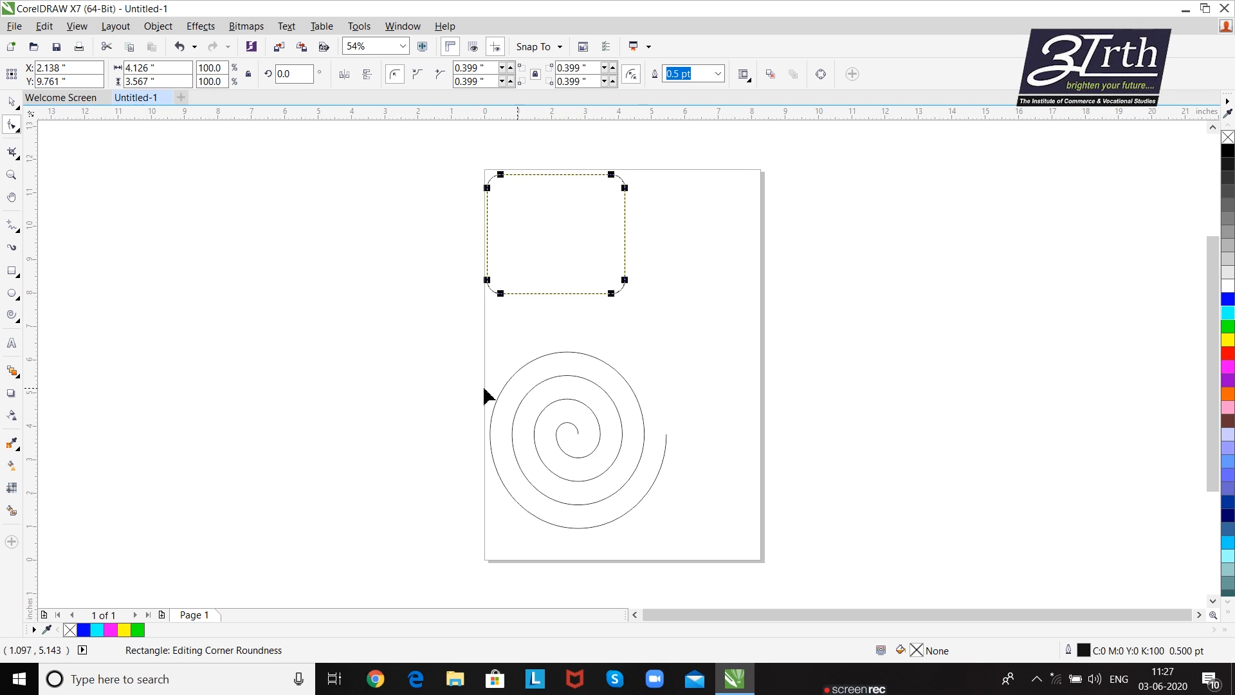
- Distort the spiral with the Shape tool by pulling an inner node and several nodes on the turns' upper and left sides outward
{"action": "left_click", "coordinate": [535, 393]}
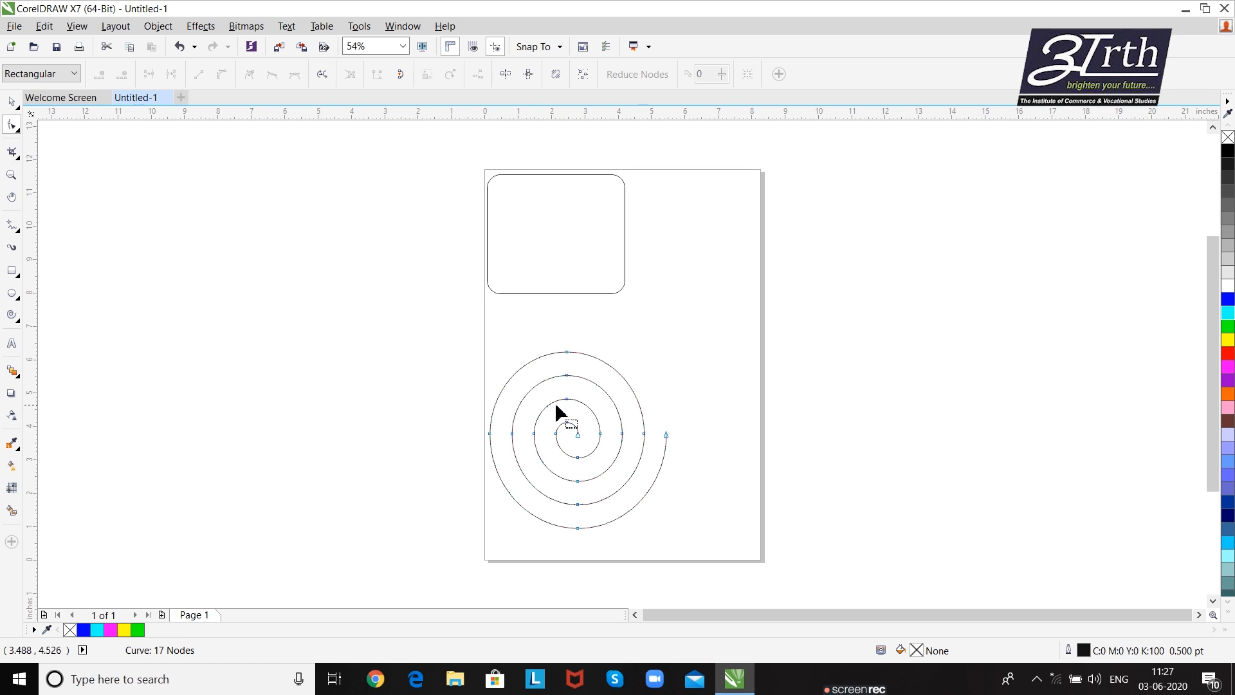
{"action": "left_click_drag", "start_coordinate": [587, 435], "coordinate": [608, 414]}
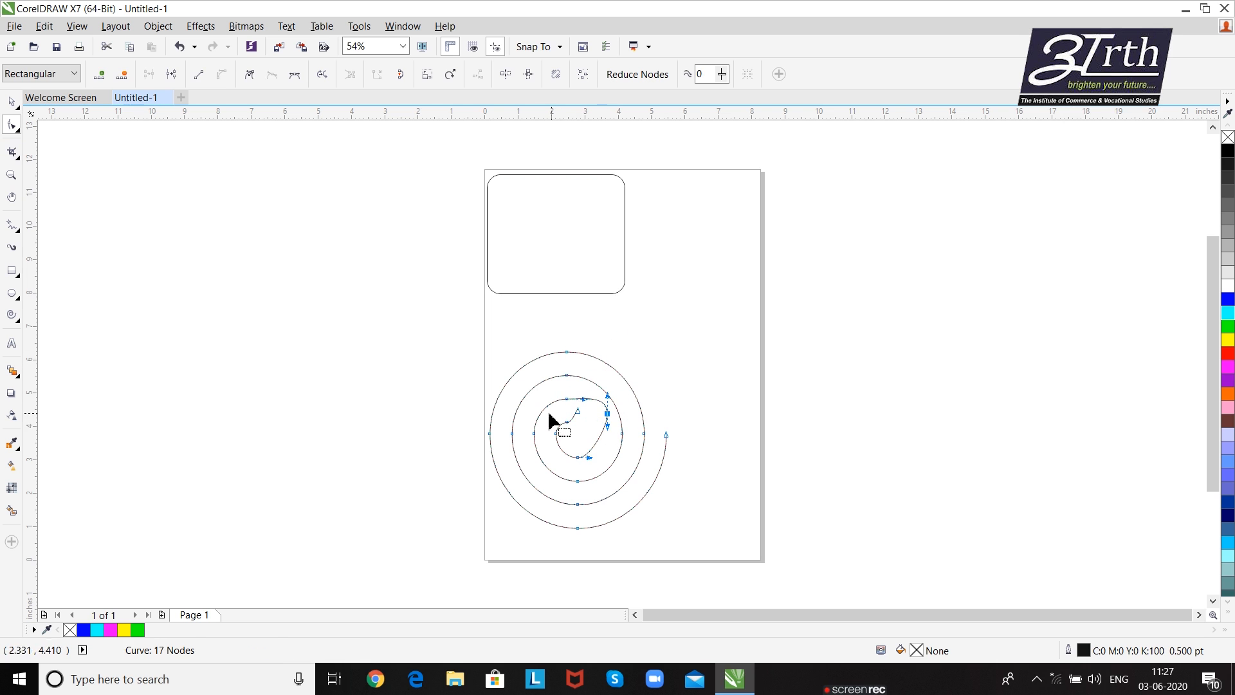
{"action": "left_click_drag", "start_coordinate": [534, 433], "coordinate": [501, 431]}
{"action": "left_click_drag", "start_coordinate": [566, 352], "coordinate": [567, 328]}
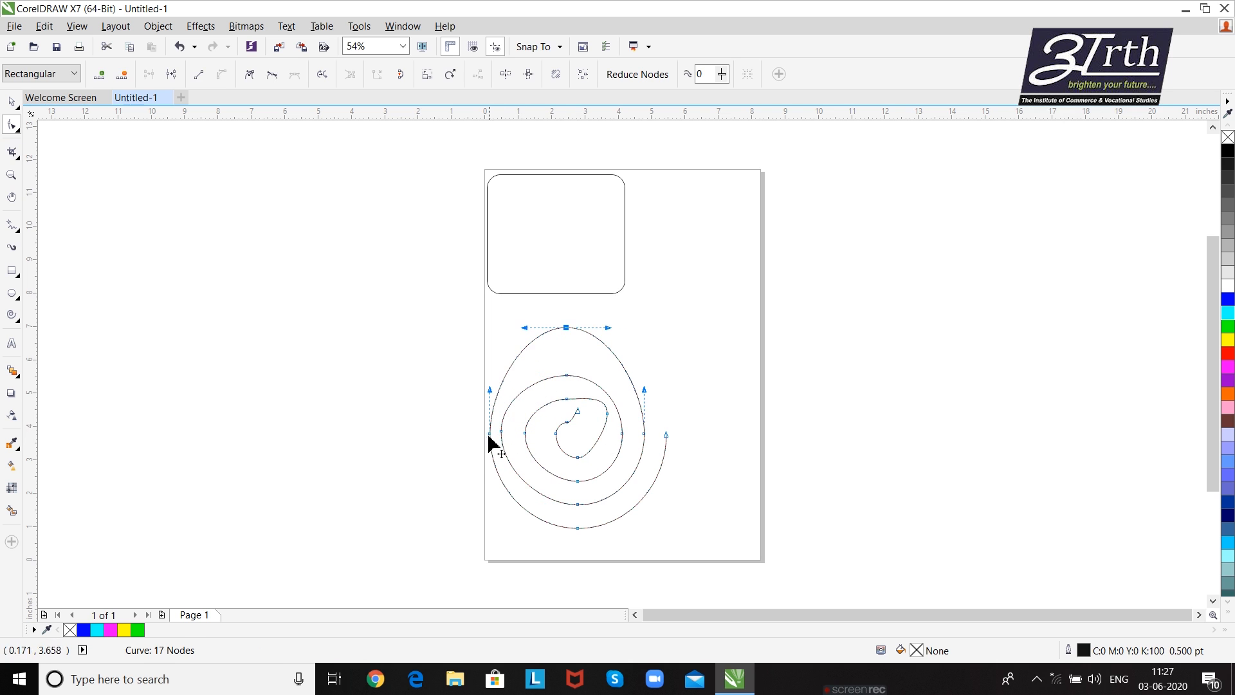
{"action": "left_click_drag", "start_coordinate": [489, 436], "coordinate": [481, 435]}
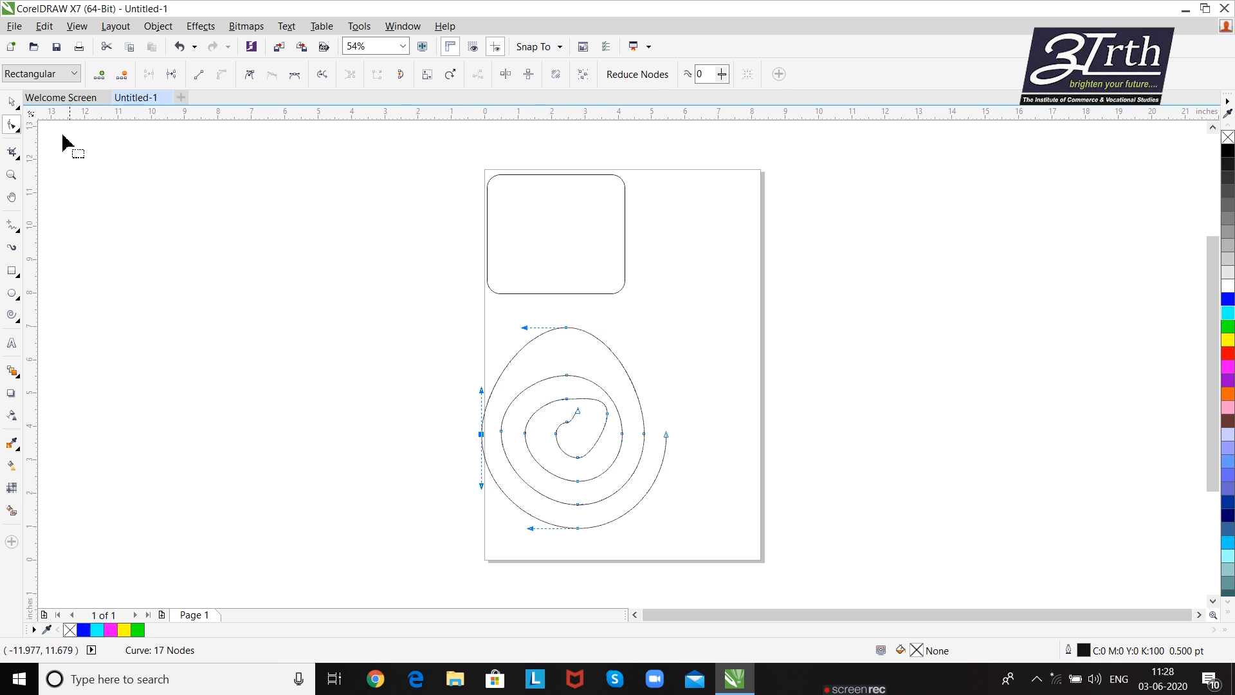
- Select both the rounded rectangle and the reshaped spiral and delete them from the page
{"action": "left_click", "coordinate": [13, 103]}
{"action": "left_click", "coordinate": [441, 132]}
{"action": "left_click_drag", "start_coordinate": [422, 144], "coordinate": [716, 550]}
{"action": "key", "text": "Delete"}
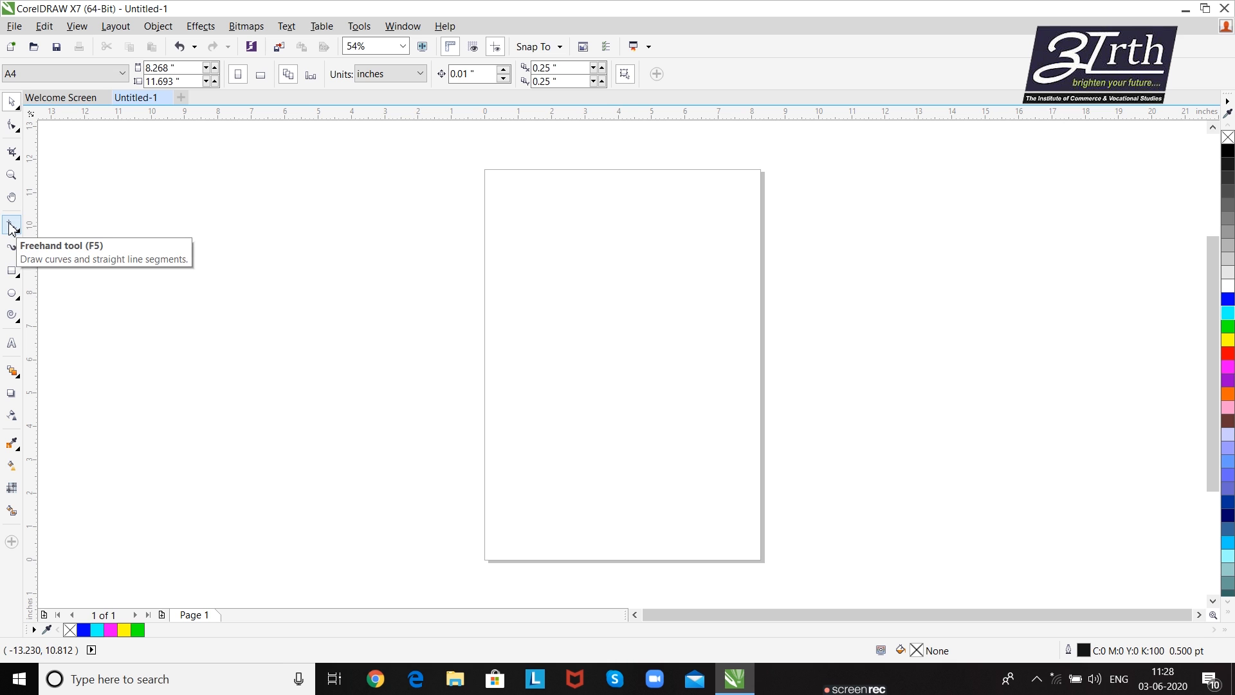
- Draw a bowl-shaped freehand curve about 6.02 inches wide near the page top and a zigzag about 5.98 inches wide below it
{"action": "left_click", "coordinate": [12, 227]}
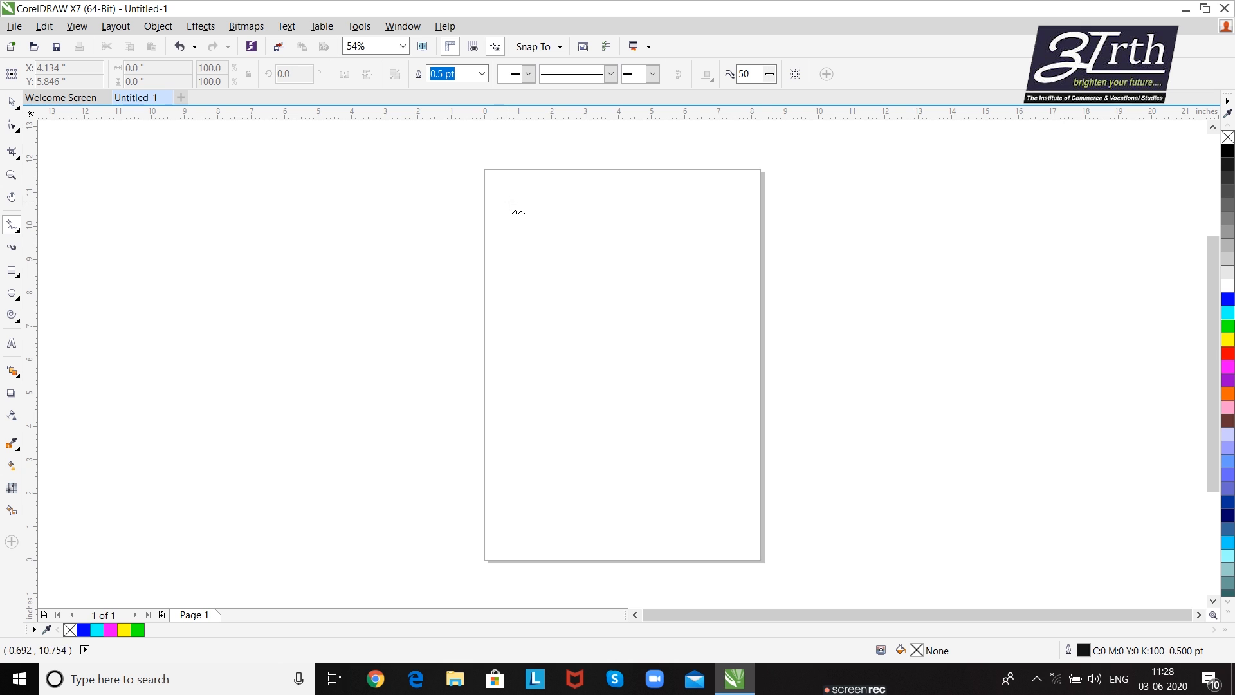
{"action": "mouse_move", "coordinate": [510, 205]}
{"action": "left_mouse_down"}
{"action": "mouse_move", "coordinate": [563, 239]}
{"action": "mouse_move", "coordinate": [641, 241]}
{"action": "mouse_move", "coordinate": [710, 201]}
{"action": "left_mouse_up"}
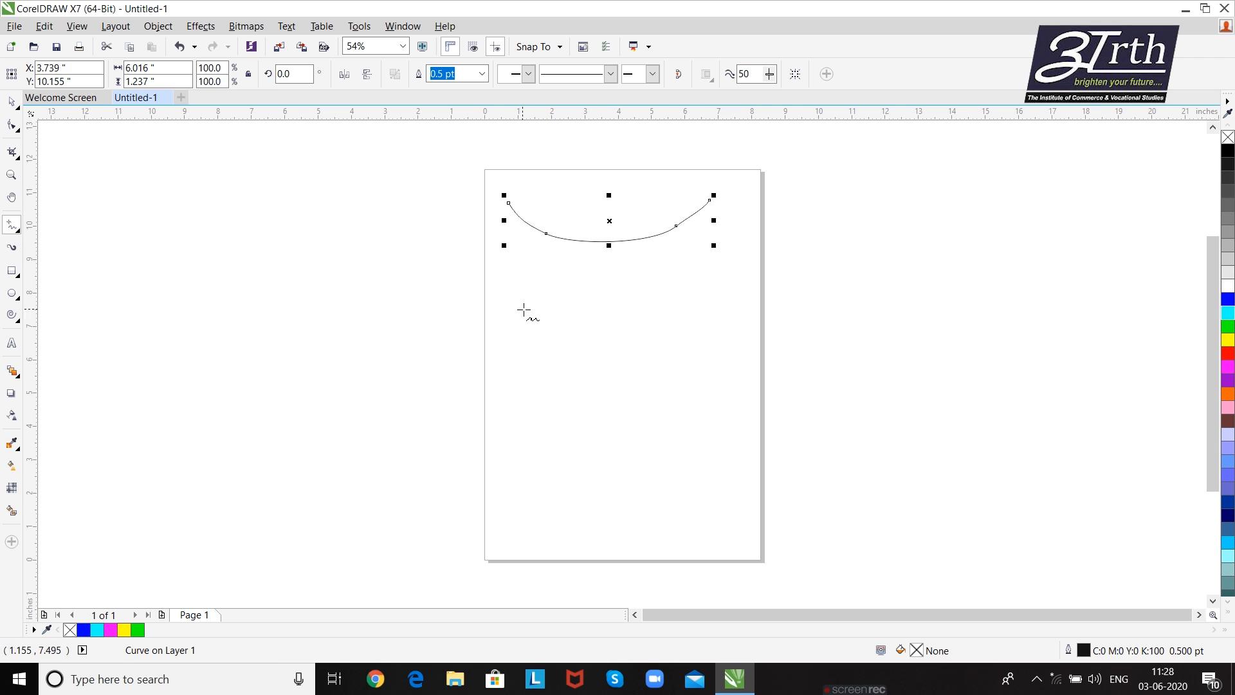
{"action": "mouse_move", "coordinate": [510, 313]}
{"action": "left_mouse_down"}
{"action": "mouse_move", "coordinate": [553, 296]}
{"action": "mouse_move", "coordinate": [559, 341]}
{"action": "mouse_move", "coordinate": [640, 286]}
{"action": "mouse_move", "coordinate": [691, 313]}
{"action": "mouse_move", "coordinate": [711, 290]}
{"action": "left_mouse_up"}
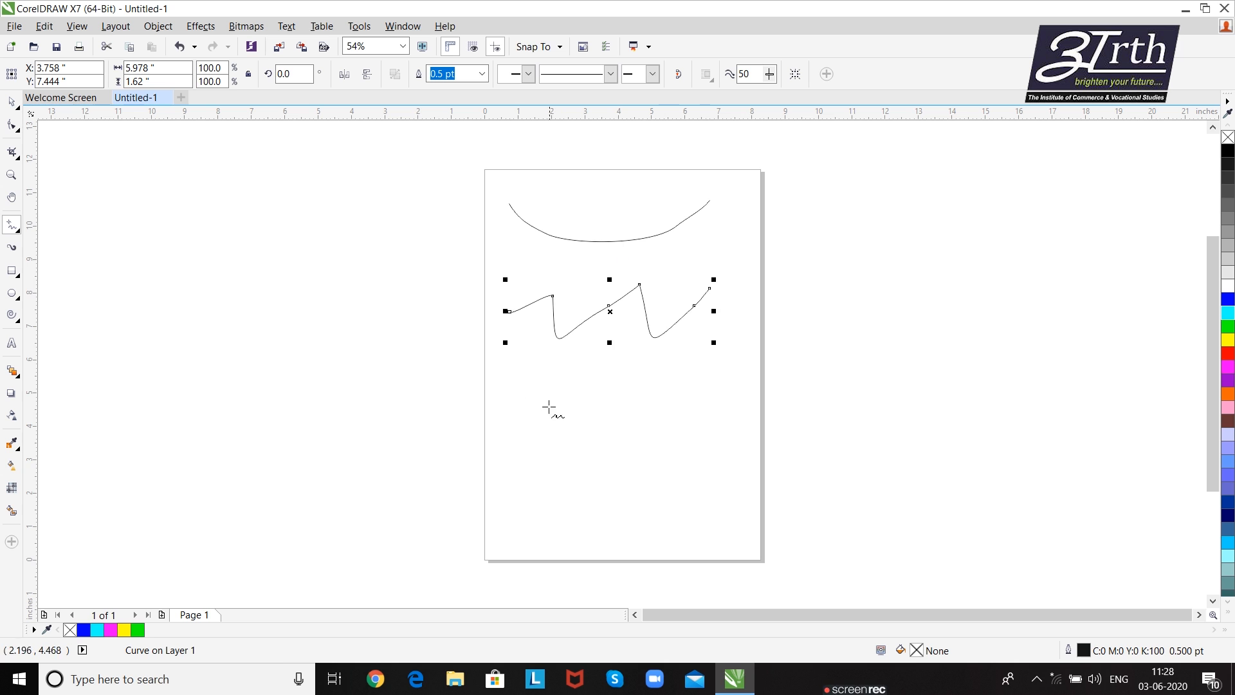
- Draw a horizontal straight line about 5.48 inches long below the zigzag, and a wavy freehand curve about 5.98 inches wide beneath it
{"action": "left_click", "coordinate": [511, 392]}
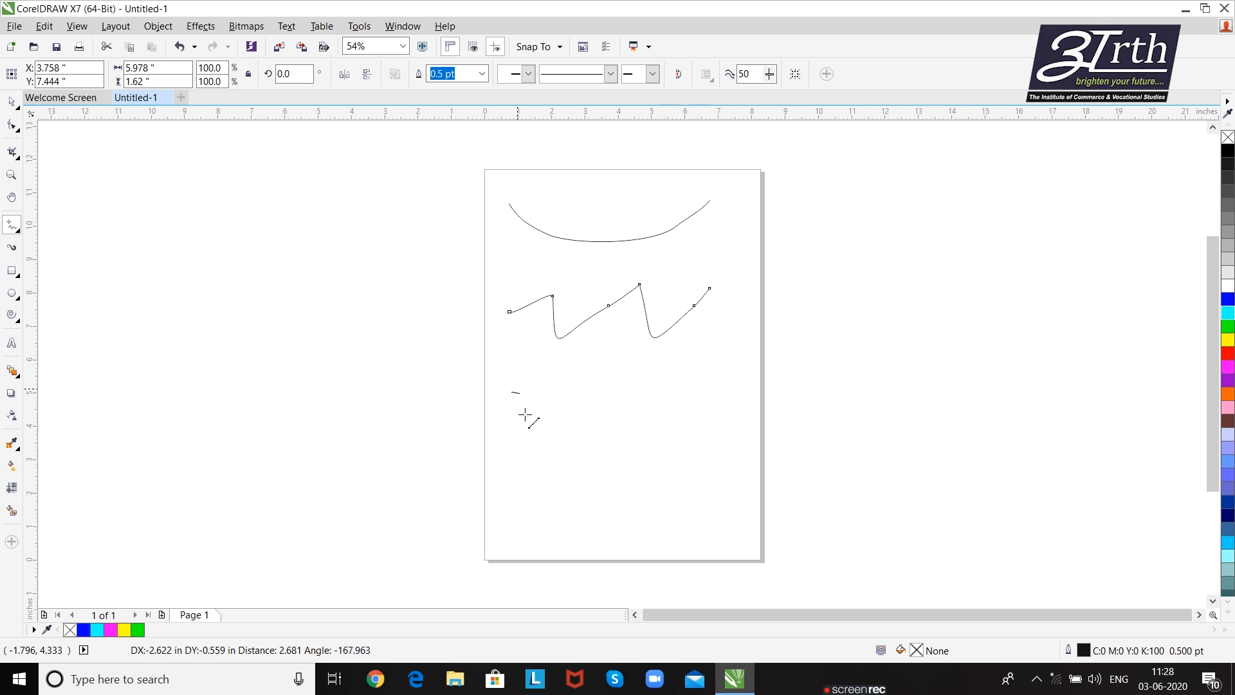
{"action": "left_click", "coordinate": [578, 407]}
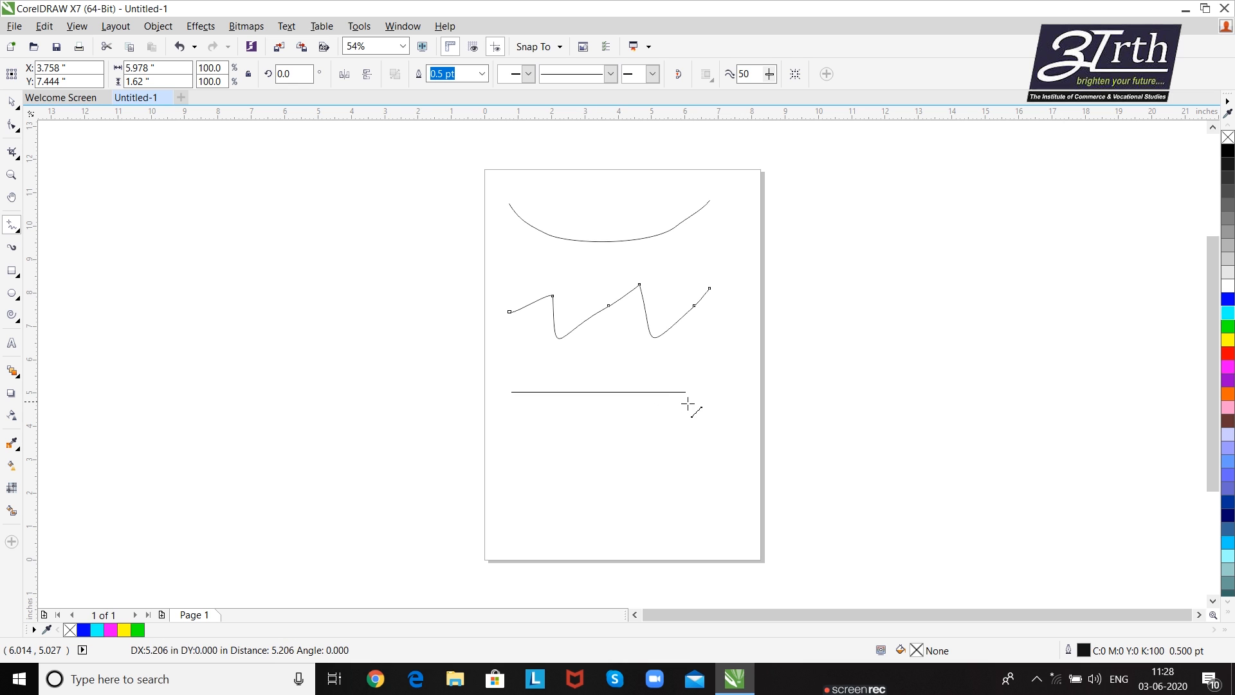
{"action": "left_click", "coordinate": [696, 404]}
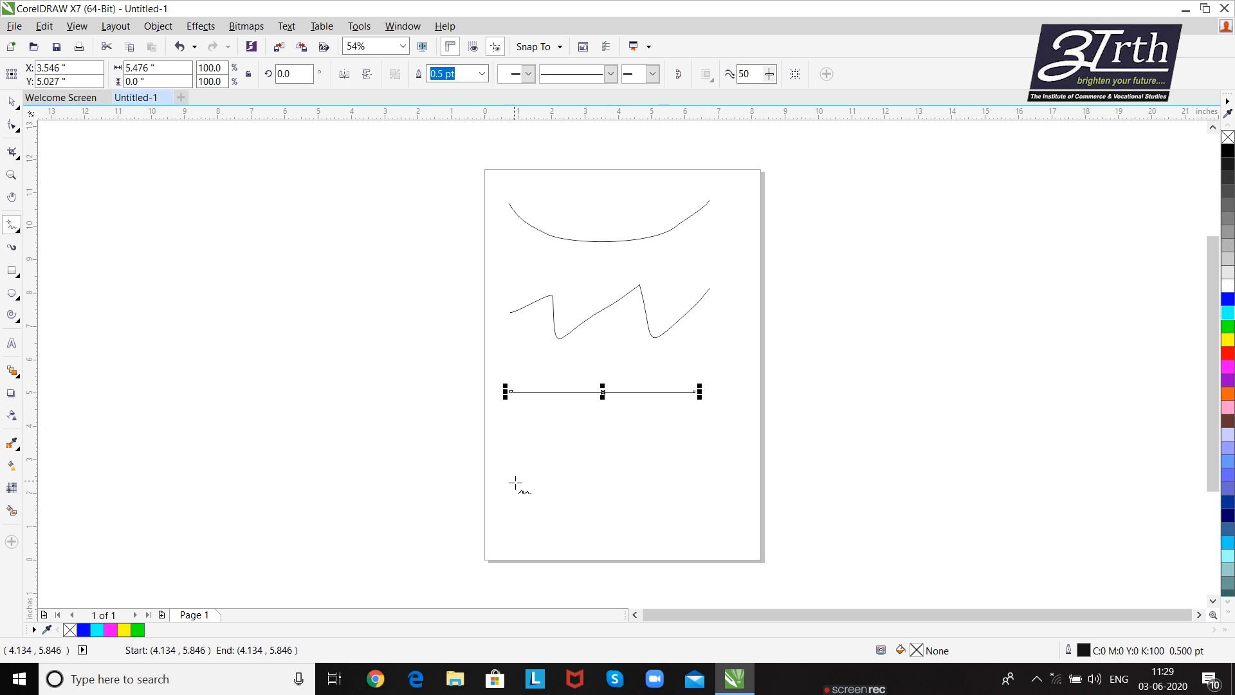
{"action": "mouse_move", "coordinate": [514, 480]}
{"action": "left_mouse_down"}
{"action": "mouse_move", "coordinate": [582, 471]}
{"action": "mouse_move", "coordinate": [646, 495]}
{"action": "mouse_move", "coordinate": [714, 467]}
{"action": "left_mouse_up"}
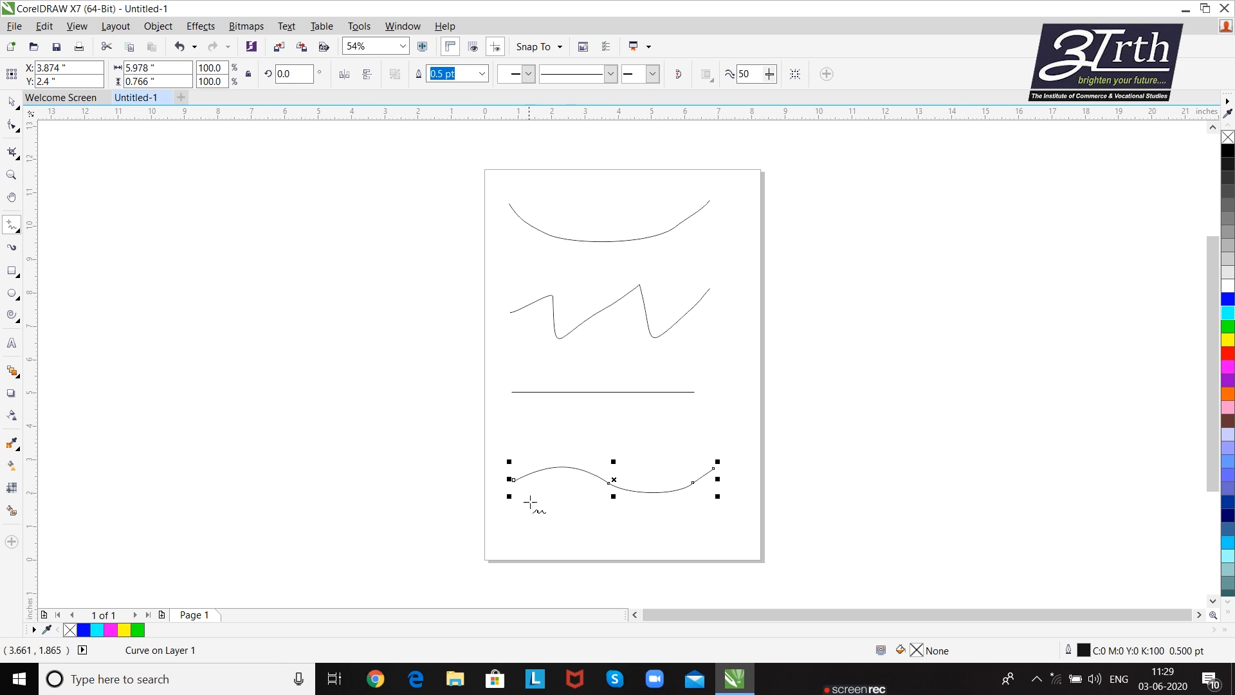
- Zoom in on the bowl-shaped curve and select its second node from the left with the Shape tool
{"action": "left_click", "coordinate": [11, 125]}
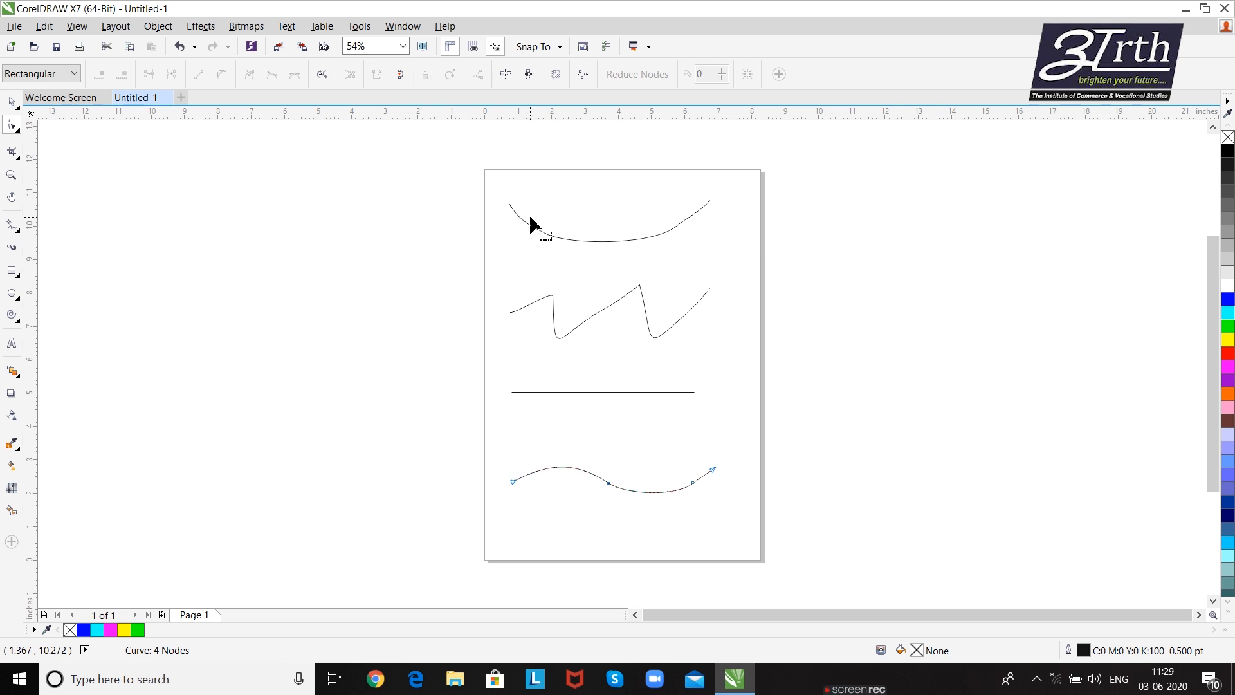
{"action": "key", "text": "z"}
{"action": "left_click_drag", "start_coordinate": [489, 177], "coordinate": [756, 252]}
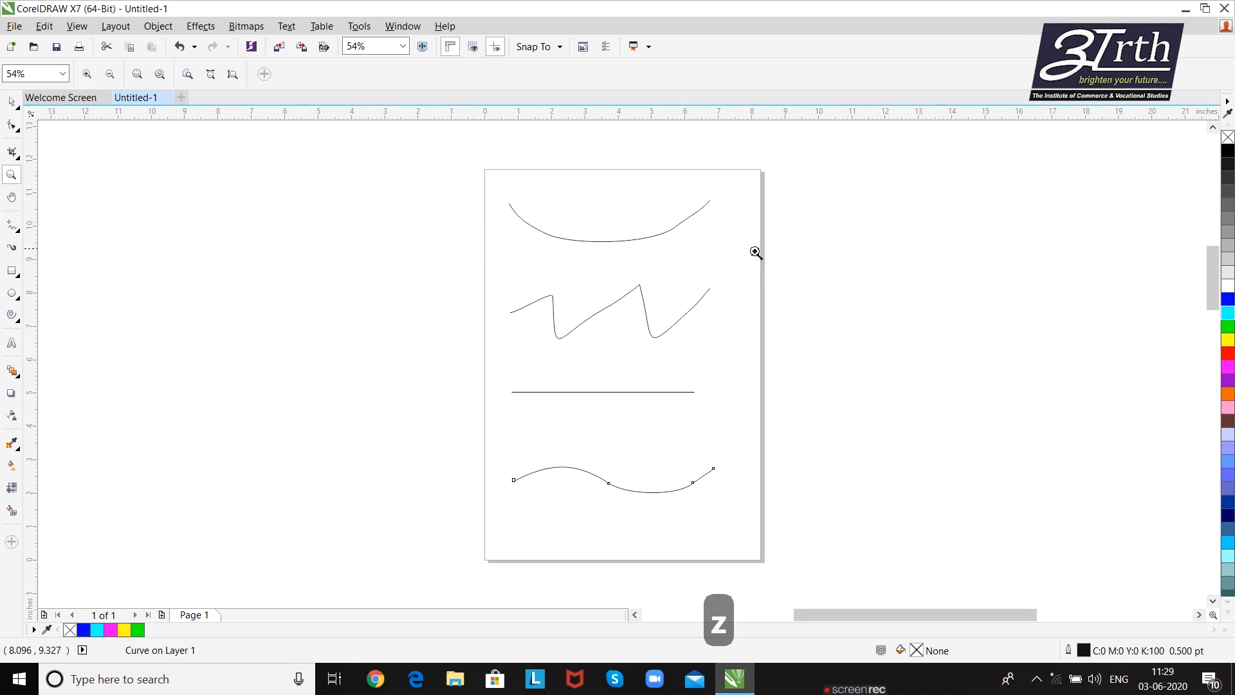
{"action": "left_click", "coordinate": [9, 127]}
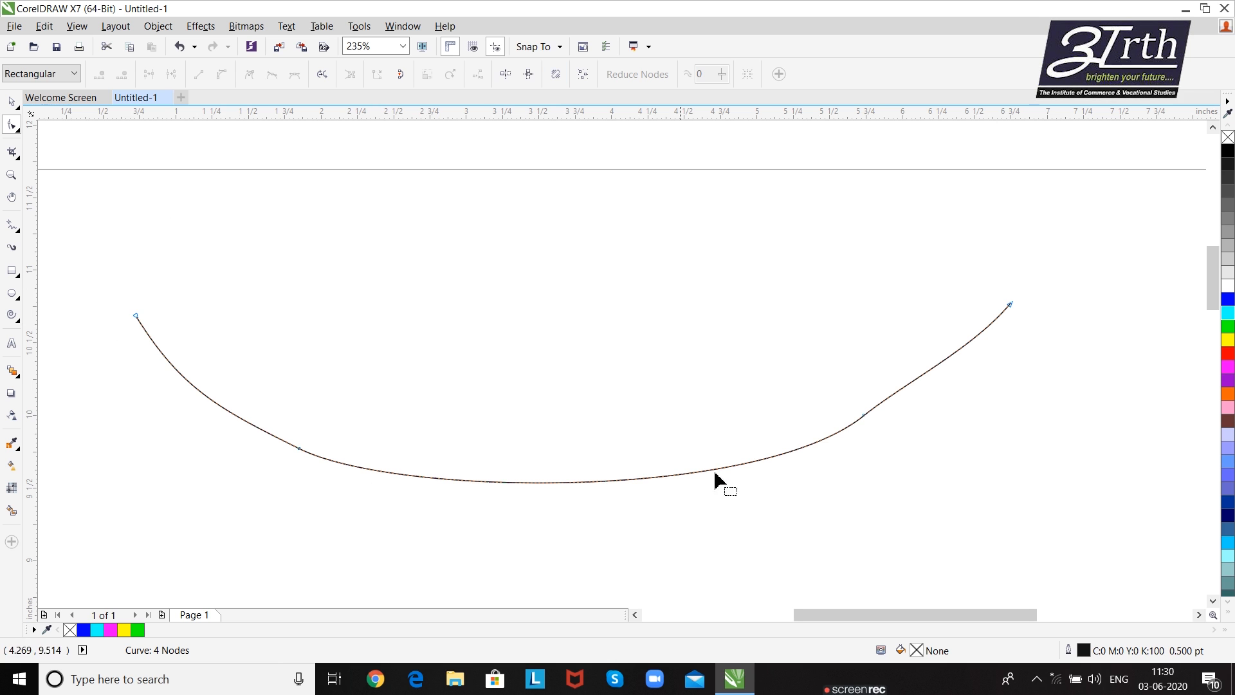
{"action": "left_click_drag", "start_coordinate": [290, 434], "coordinate": [311, 465]}
{"action": "left_click", "coordinate": [312, 409]}
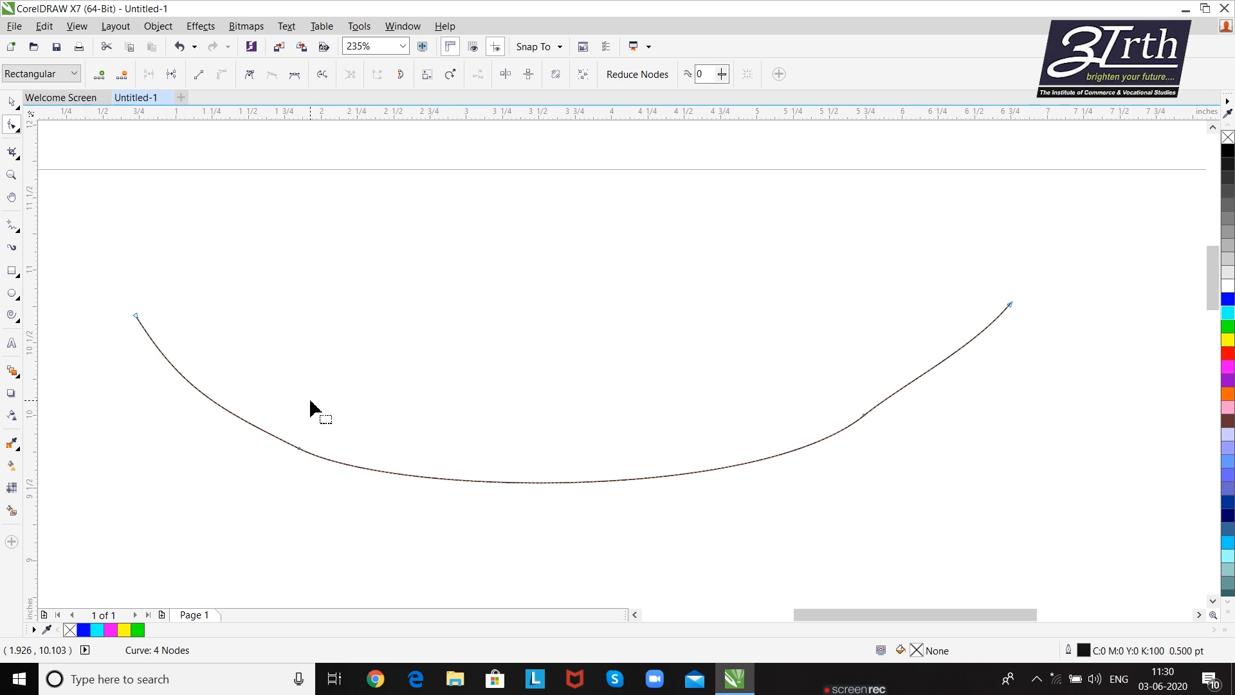
{"action": "left_click", "coordinate": [137, 315]}
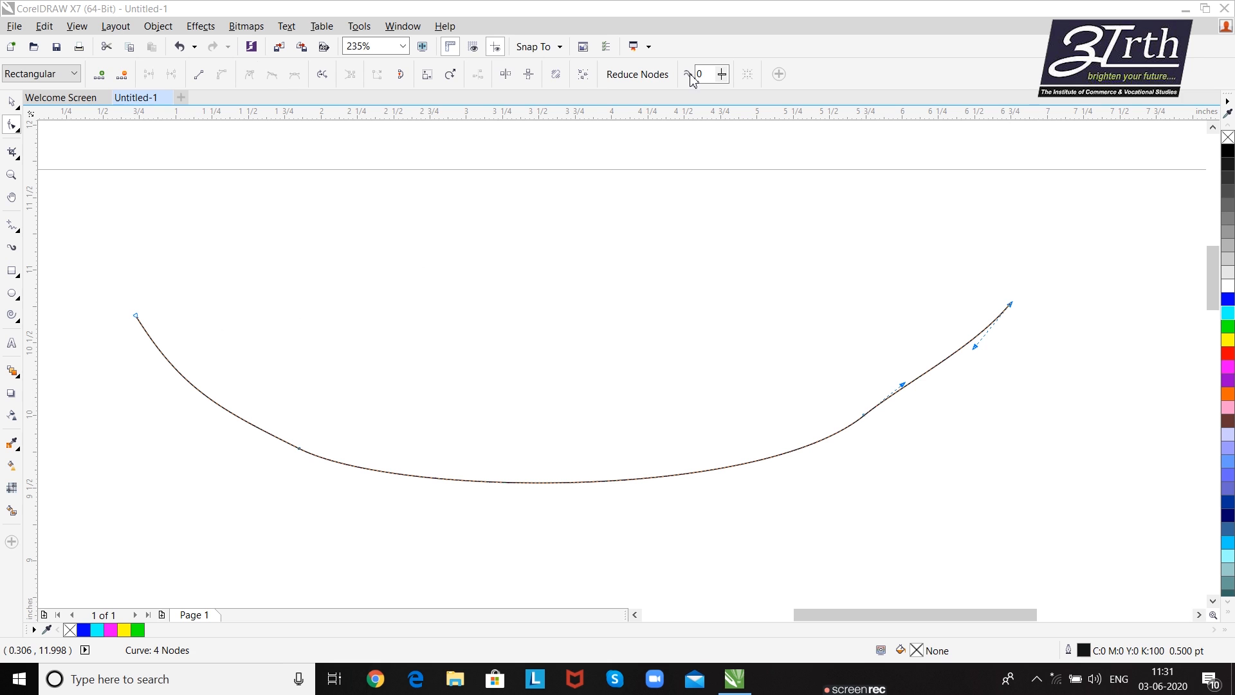
{"action": "left_click", "coordinate": [293, 447]}
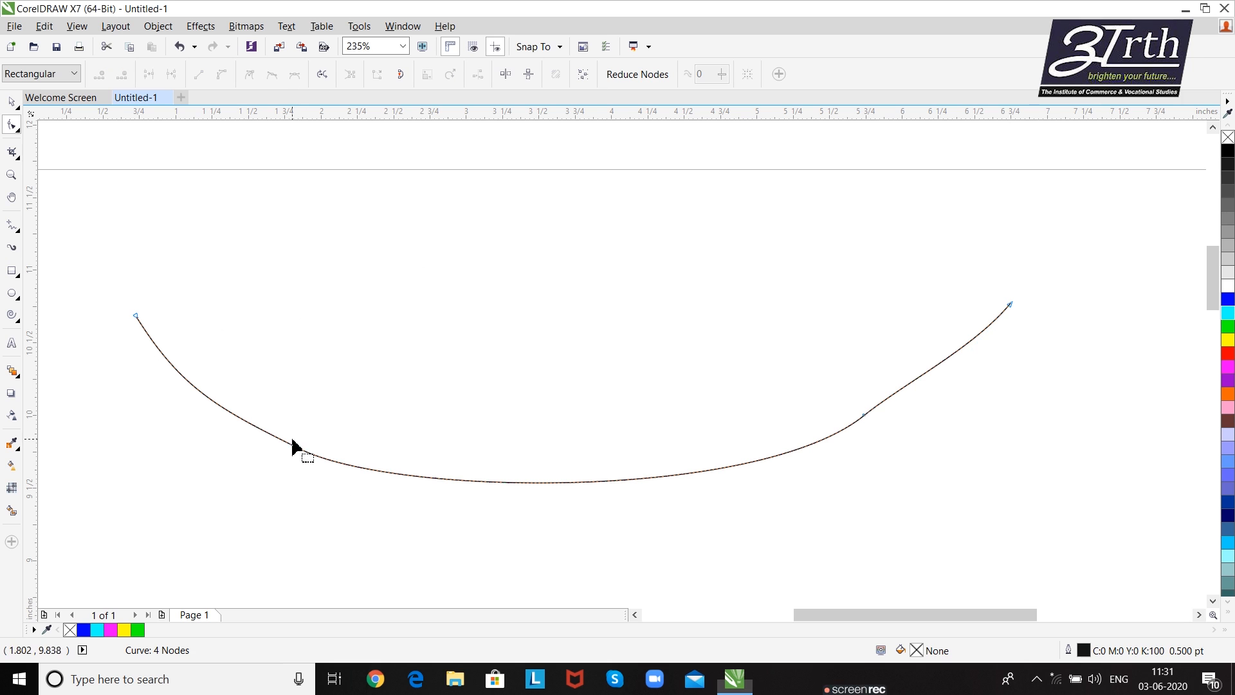
{"action": "left_click", "coordinate": [298, 450]}
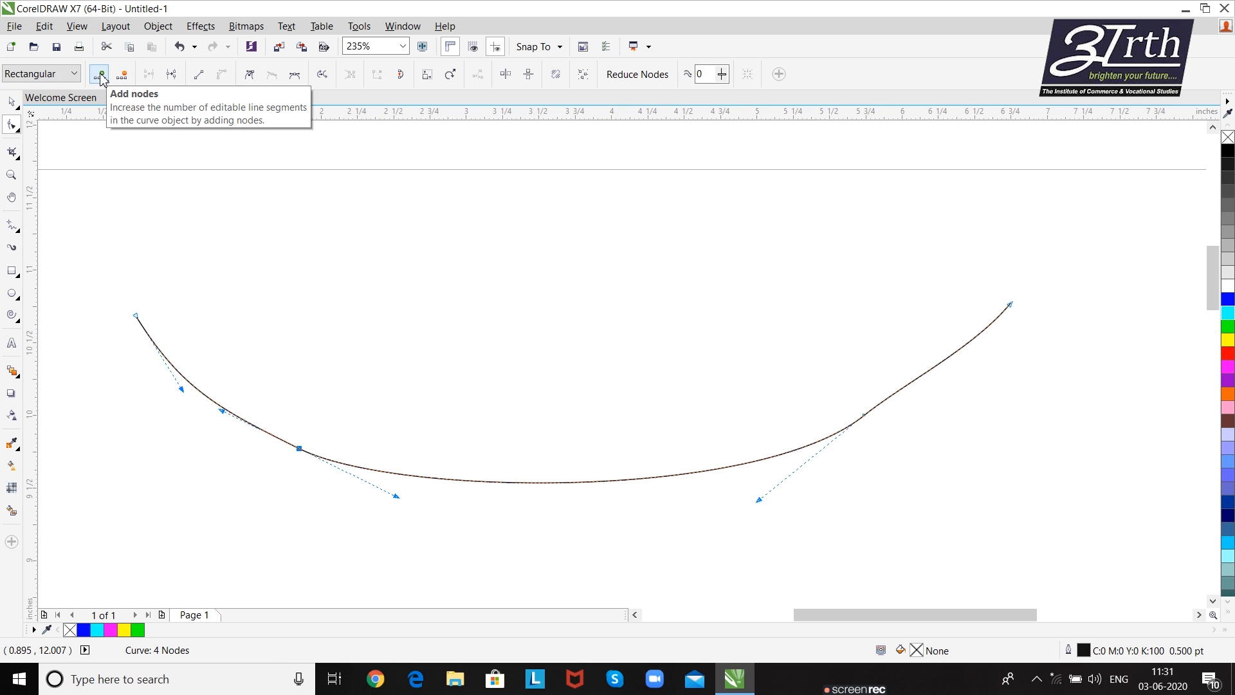
- Switch the node selection mode to Freehand and back to Rectangular
{"action": "left_click", "coordinate": [65, 79]}
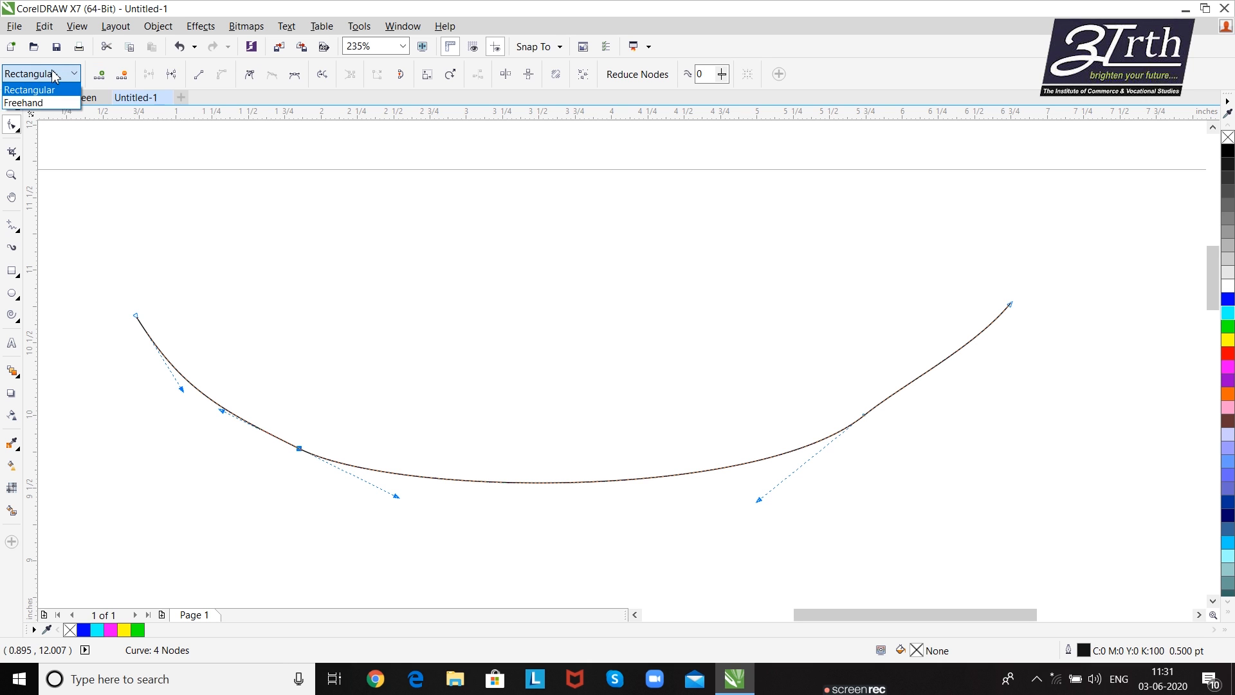
{"action": "left_click", "coordinate": [53, 73]}
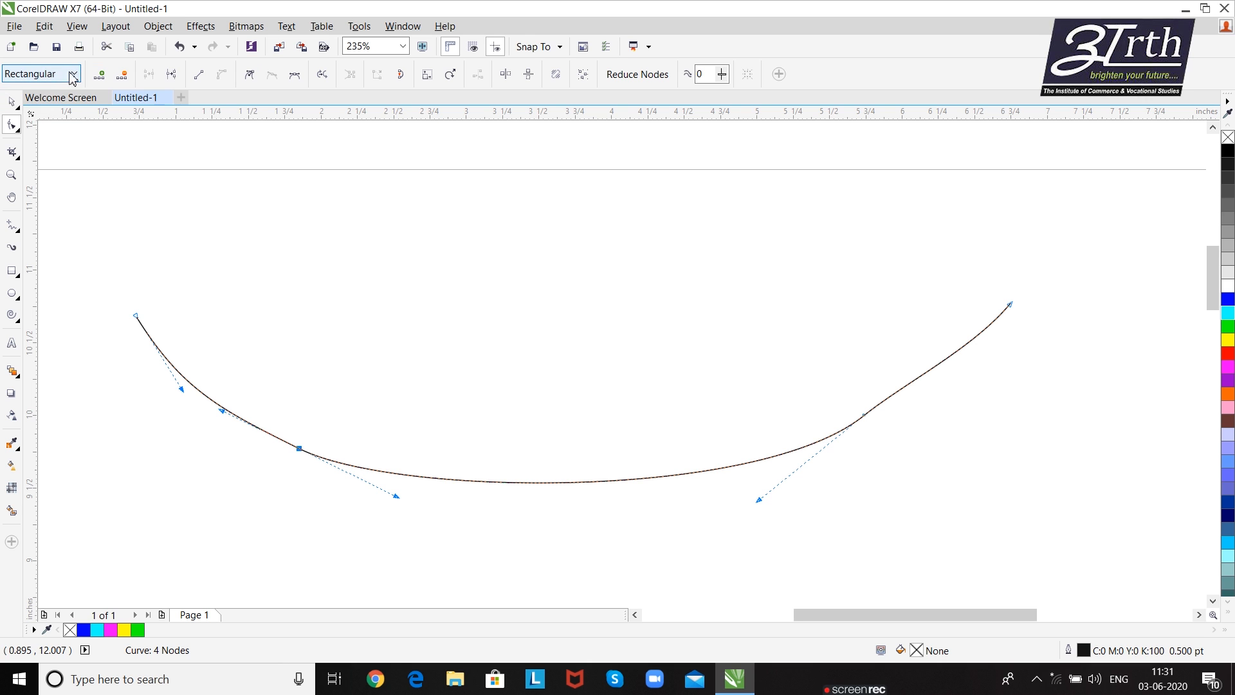
{"action": "left_click", "coordinate": [67, 78]}
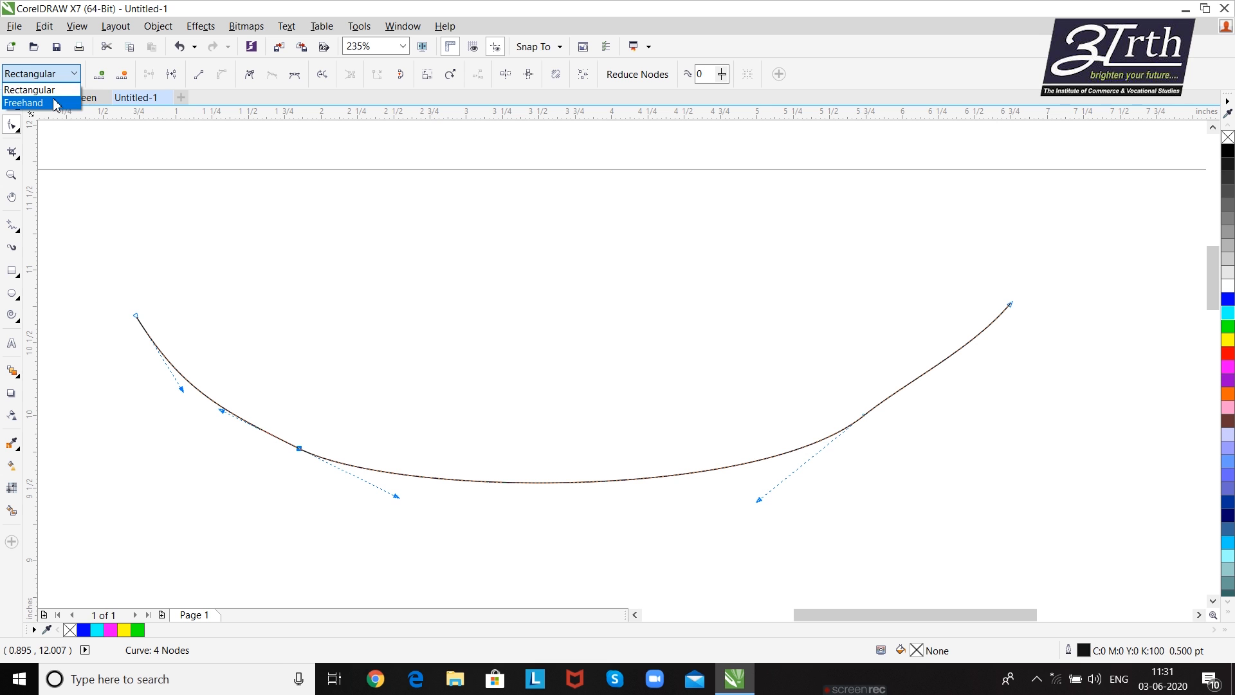
{"action": "left_click", "coordinate": [57, 103]}
{"action": "left_click", "coordinate": [71, 77]}
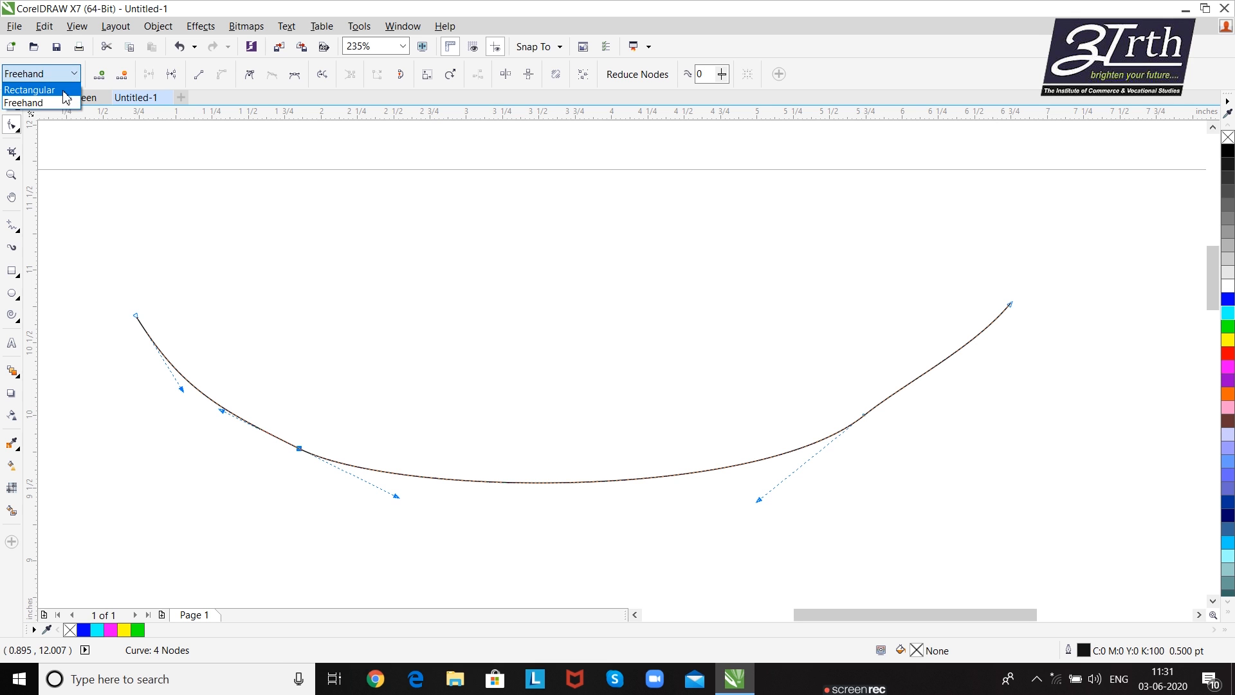
{"action": "left_click", "coordinate": [56, 88]}
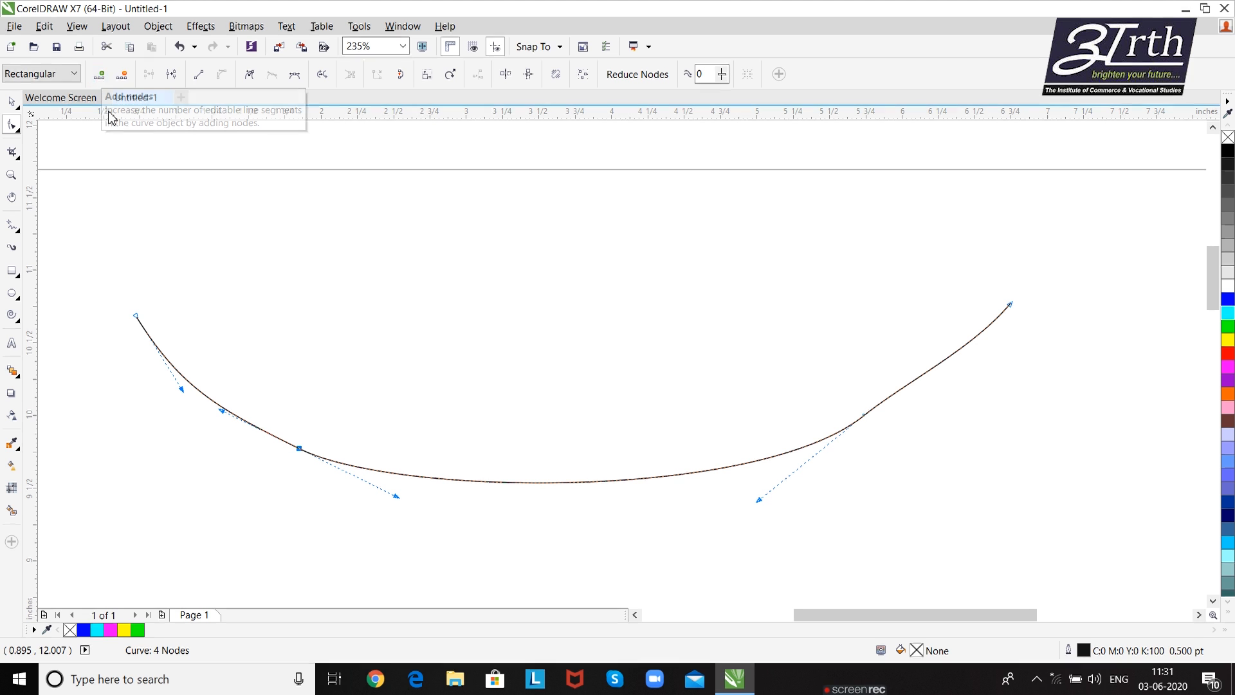
- Add one node midway between the bowl curve's left end and second node, and another at the bottom of the curve
{"action": "left_click", "coordinate": [101, 76]}
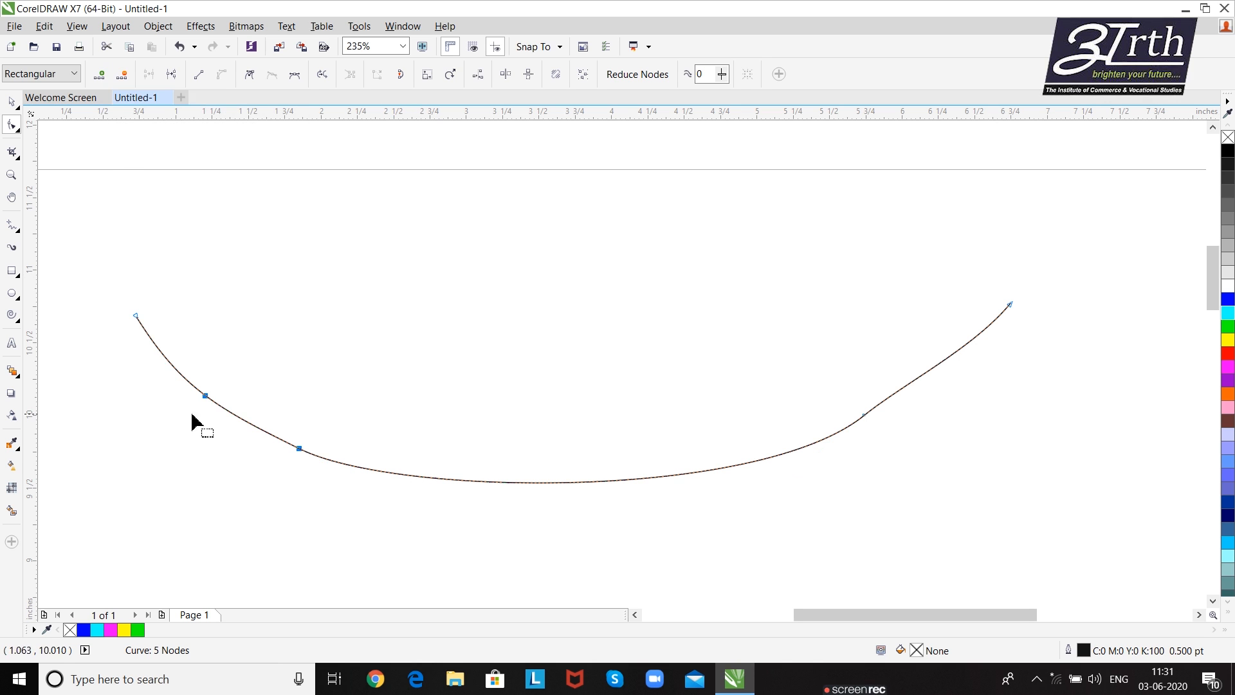
{"action": "left_click", "coordinate": [512, 483]}
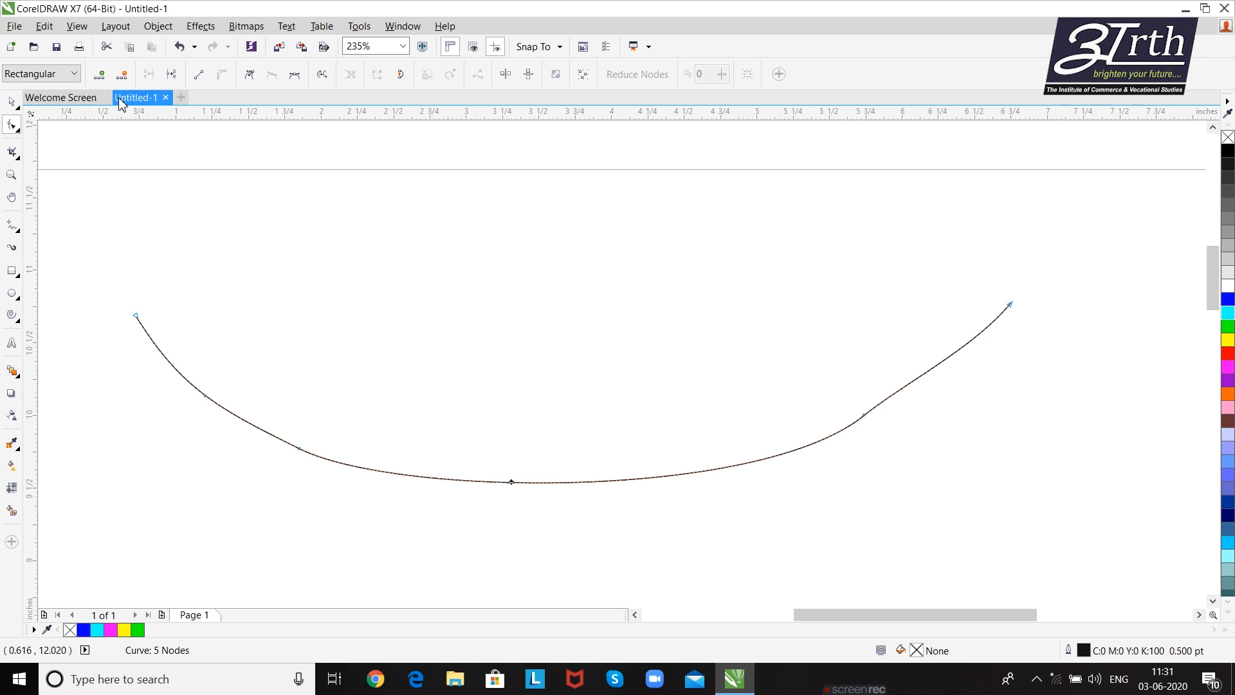
{"action": "left_click", "coordinate": [101, 74]}
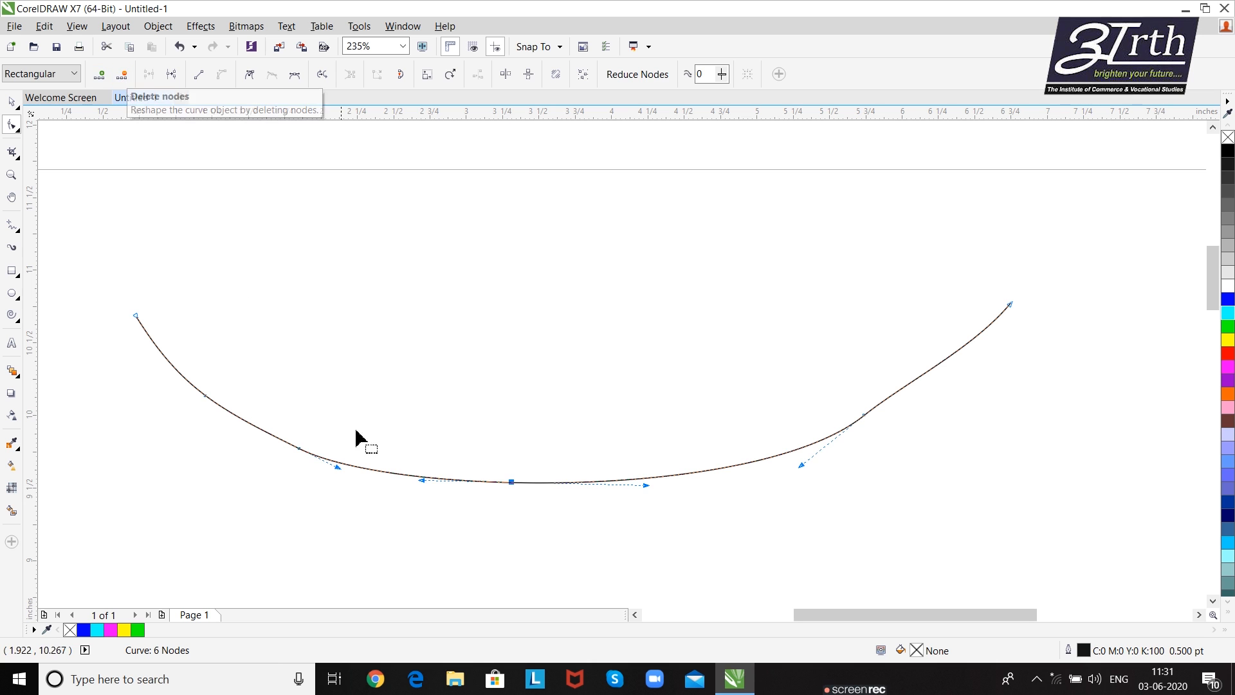
- Delete the added node between the curve's left end and its next original node
{"action": "left_click", "coordinate": [205, 400]}
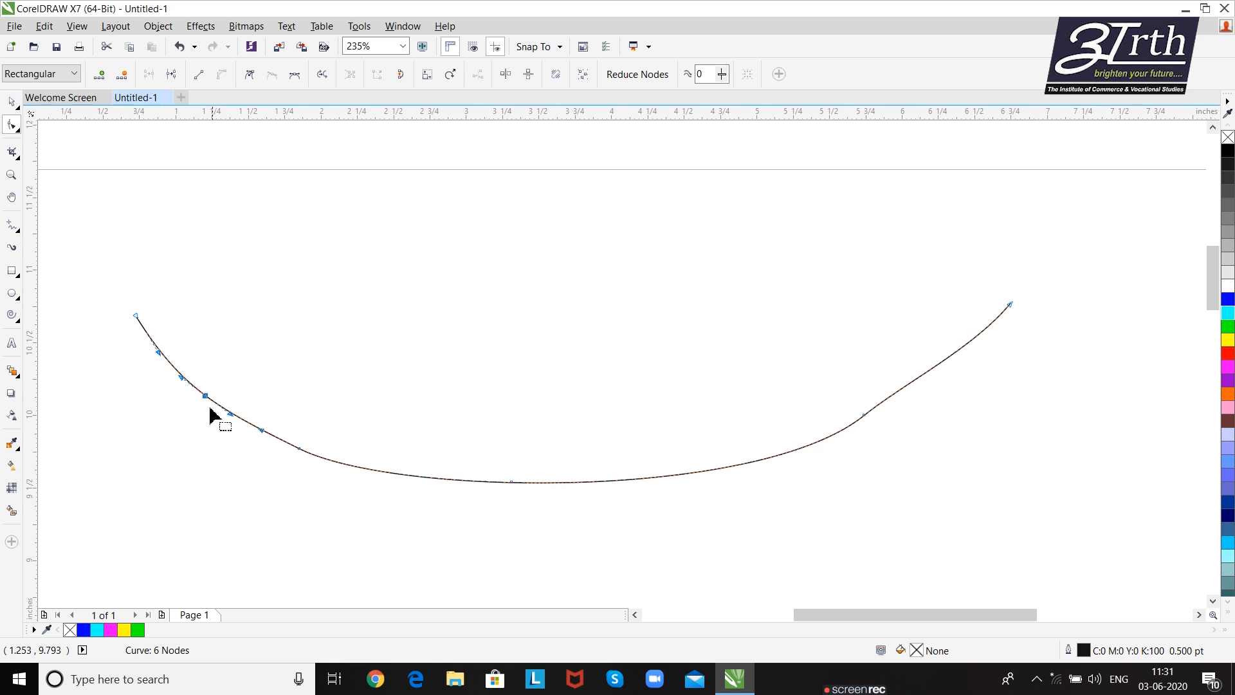
{"action": "left_click", "coordinate": [123, 75]}
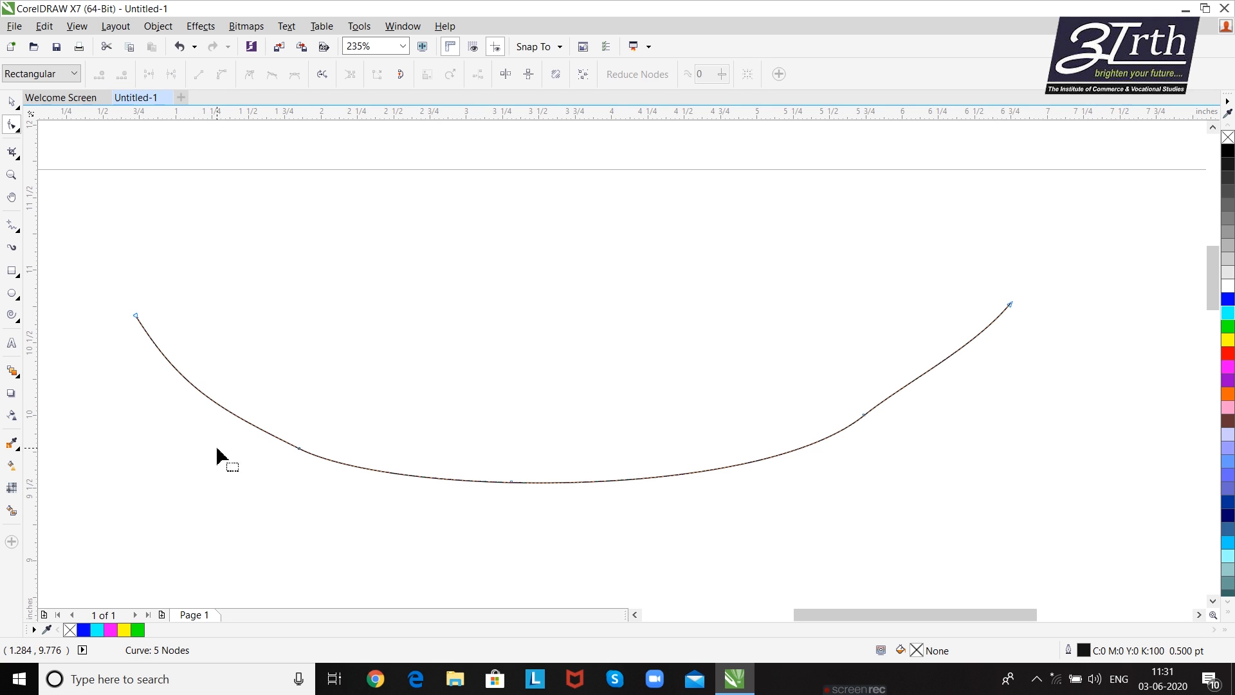
{"action": "left_click", "coordinate": [300, 448]}
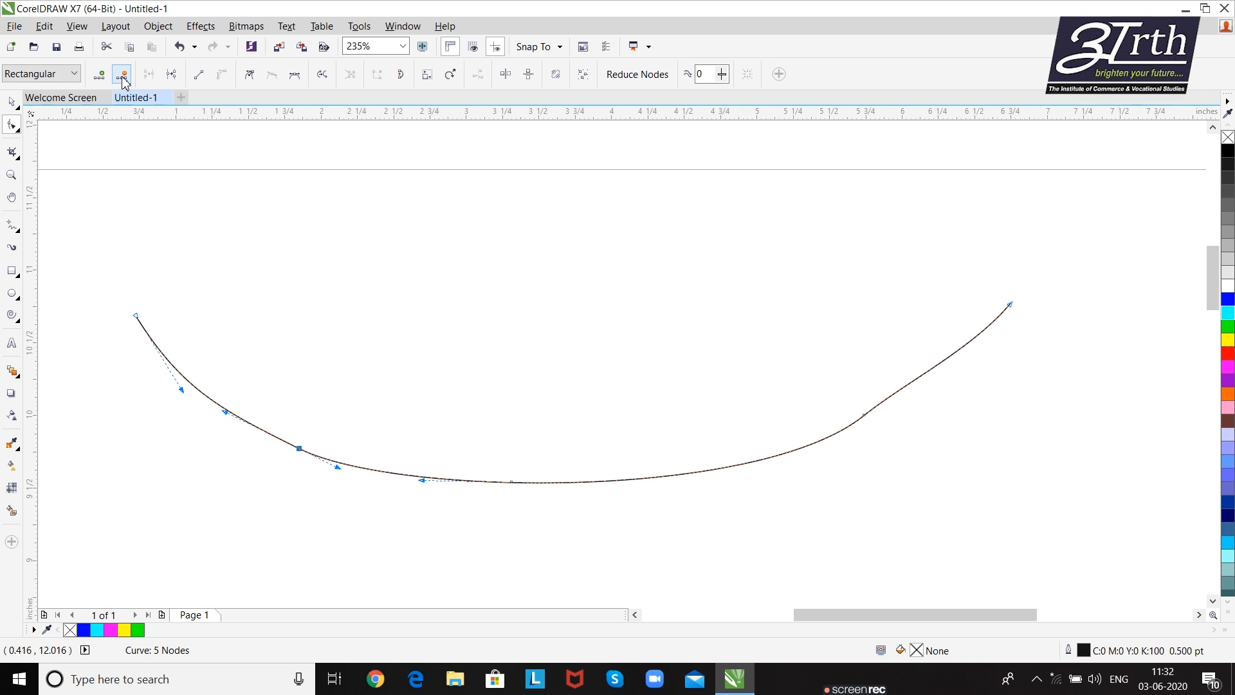
- Add a node on the curve segment just left of the bottom node and remove it again
{"action": "left_click", "coordinate": [364, 467]}
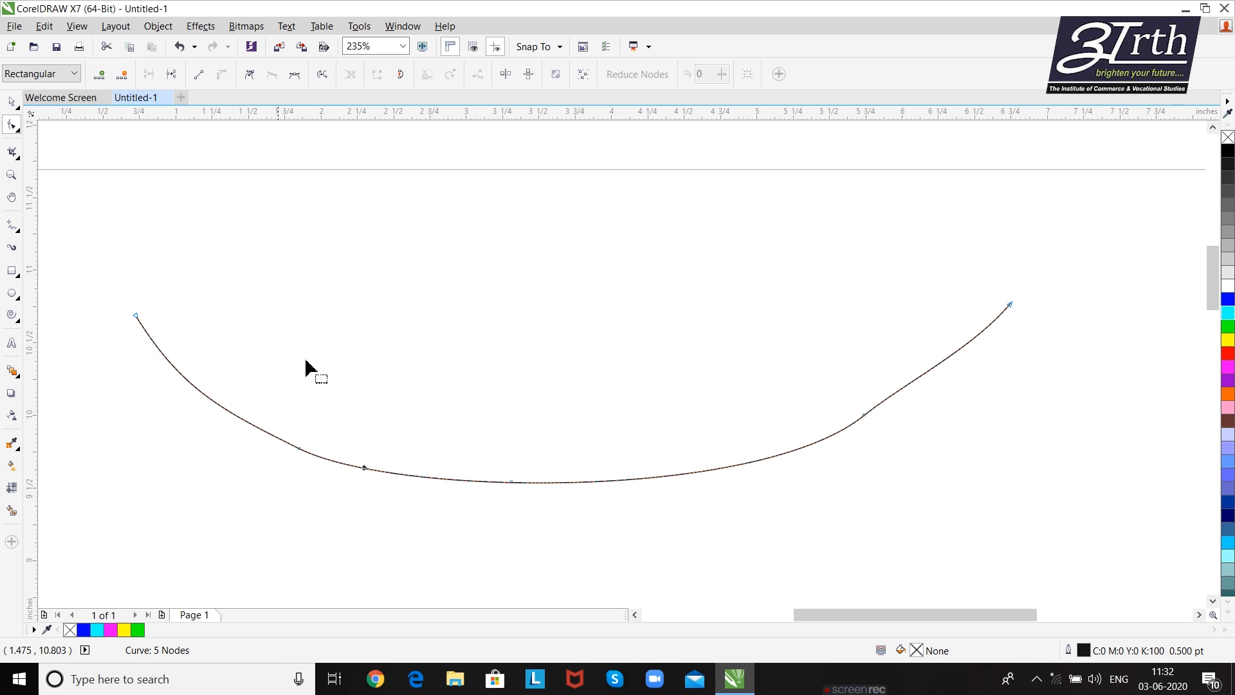
{"action": "left_click", "coordinate": [376, 475]}
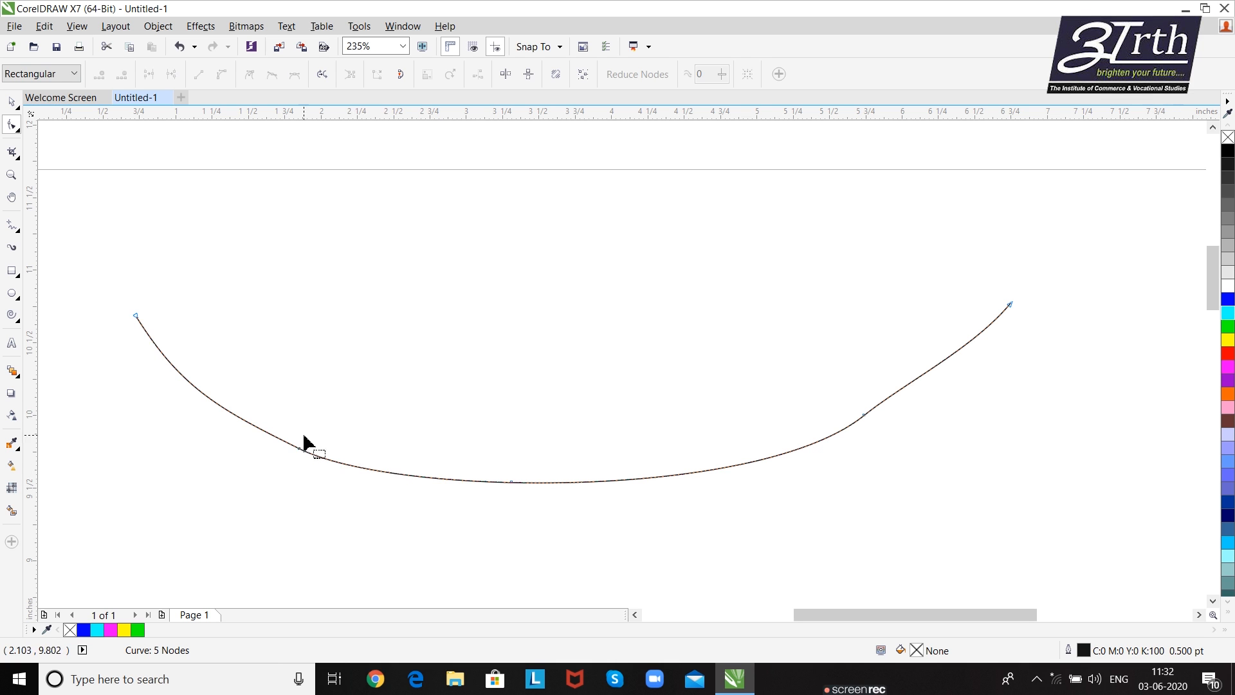
{"action": "double_click", "coordinate": [371, 470]}
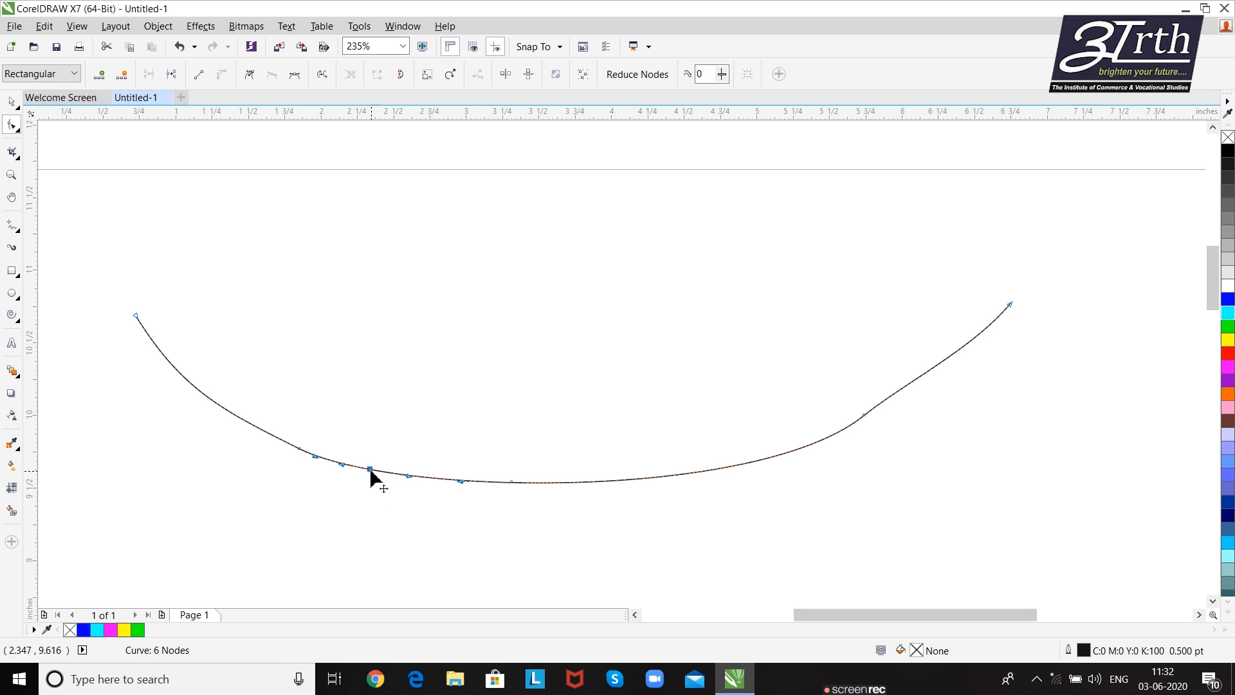
{"action": "double_click", "coordinate": [371, 470]}
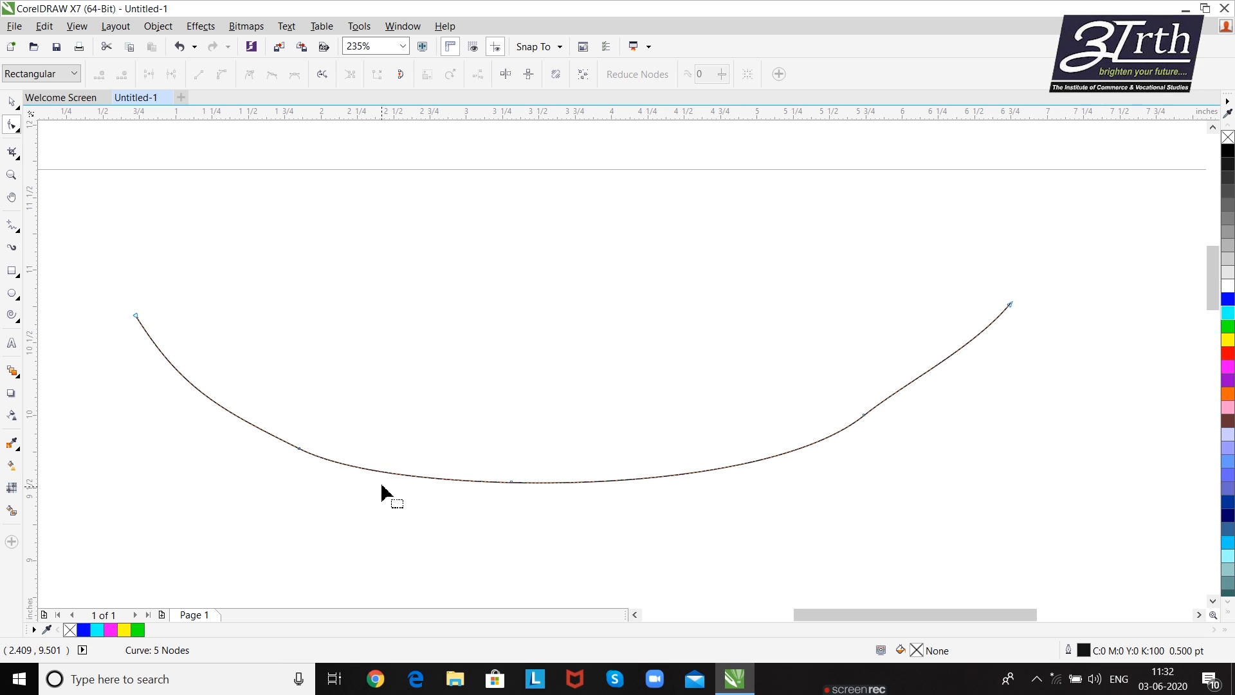
- Select the curve's second node, left end node and right end node in turn, finishing with the second node selected
{"action": "left_click", "coordinate": [299, 448]}
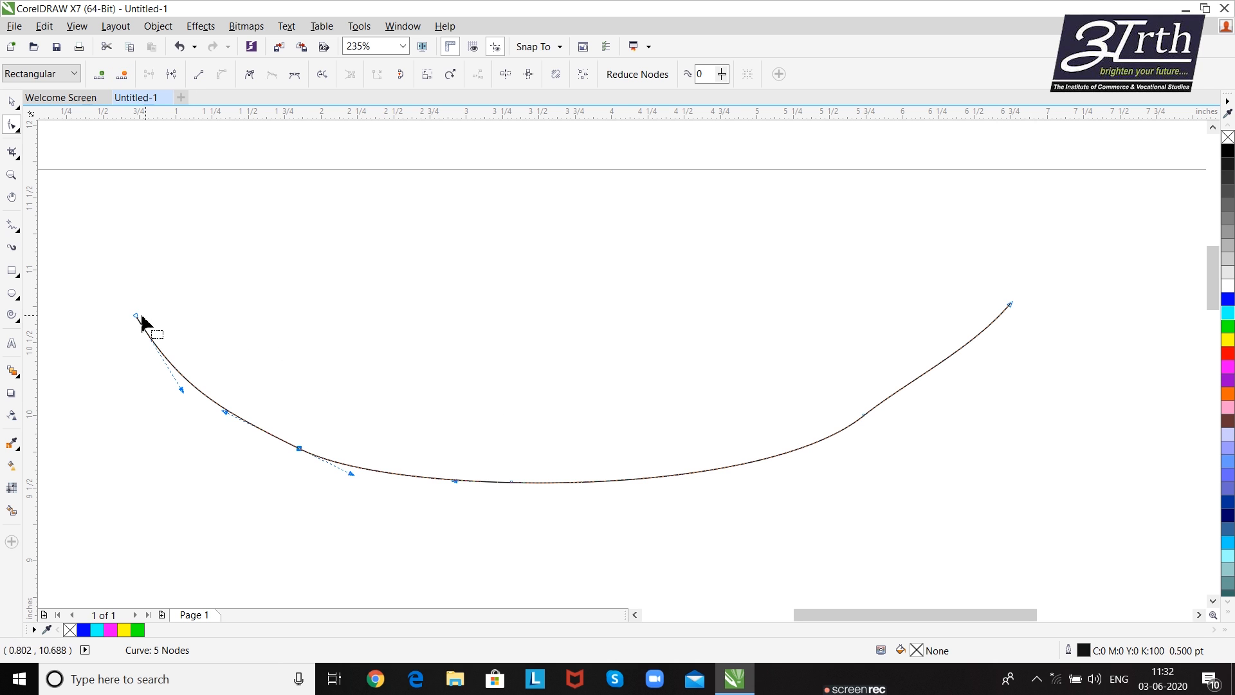
{"action": "left_click_drag", "start_coordinate": [119, 301], "coordinate": [161, 346]}
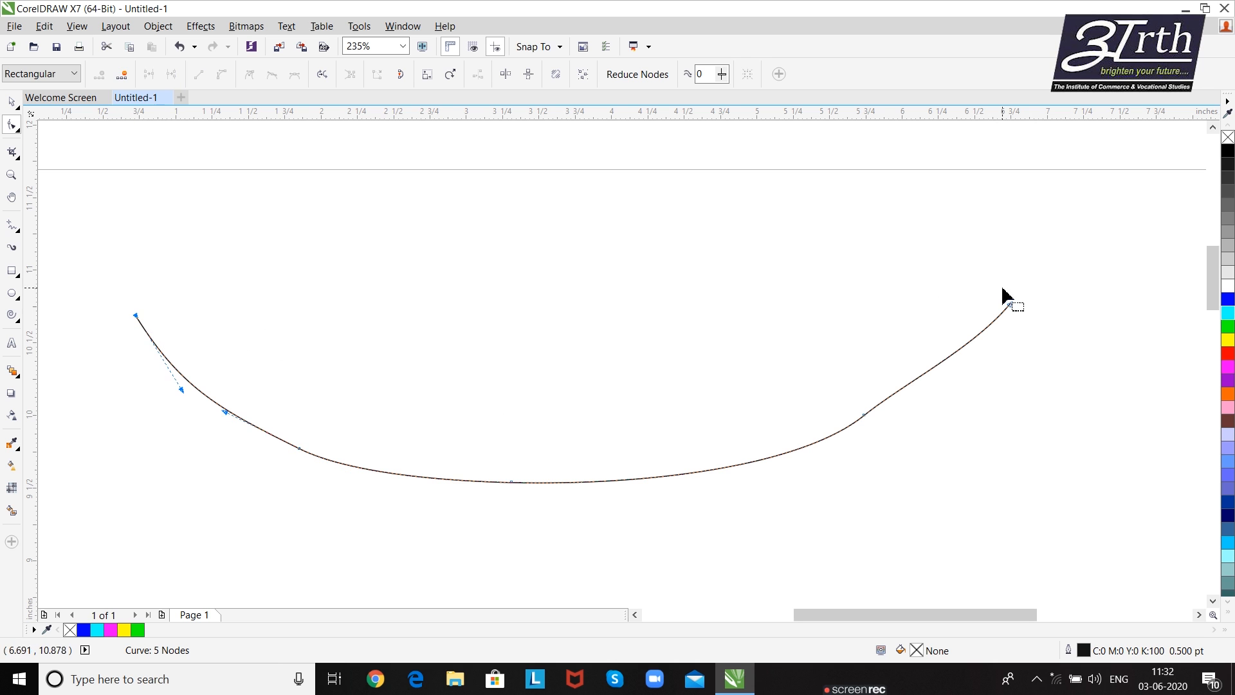
{"action": "left_click_drag", "start_coordinate": [1005, 294], "coordinate": [1041, 326]}
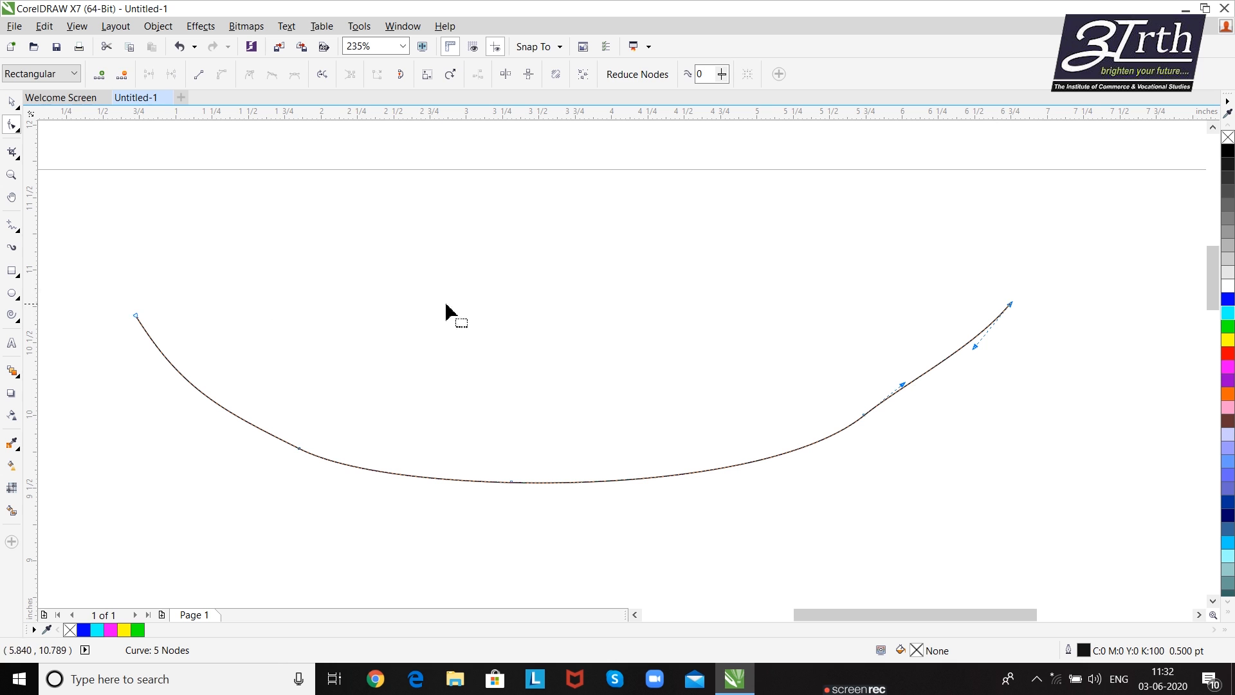
{"action": "left_click", "coordinate": [216, 262]}
{"action": "left_click_drag", "start_coordinate": [100, 303], "coordinate": [187, 348]}
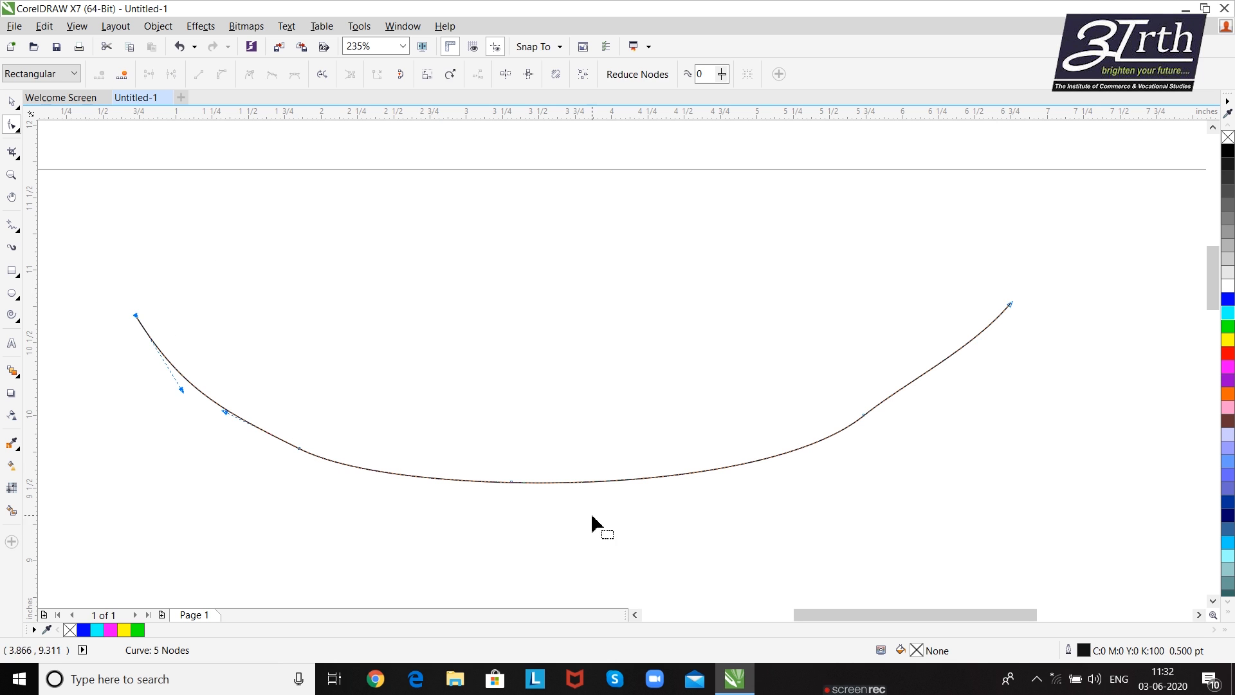
{"action": "left_click", "coordinate": [365, 385]}
{"action": "left_click_drag", "start_coordinate": [272, 414], "coordinate": [333, 481]}
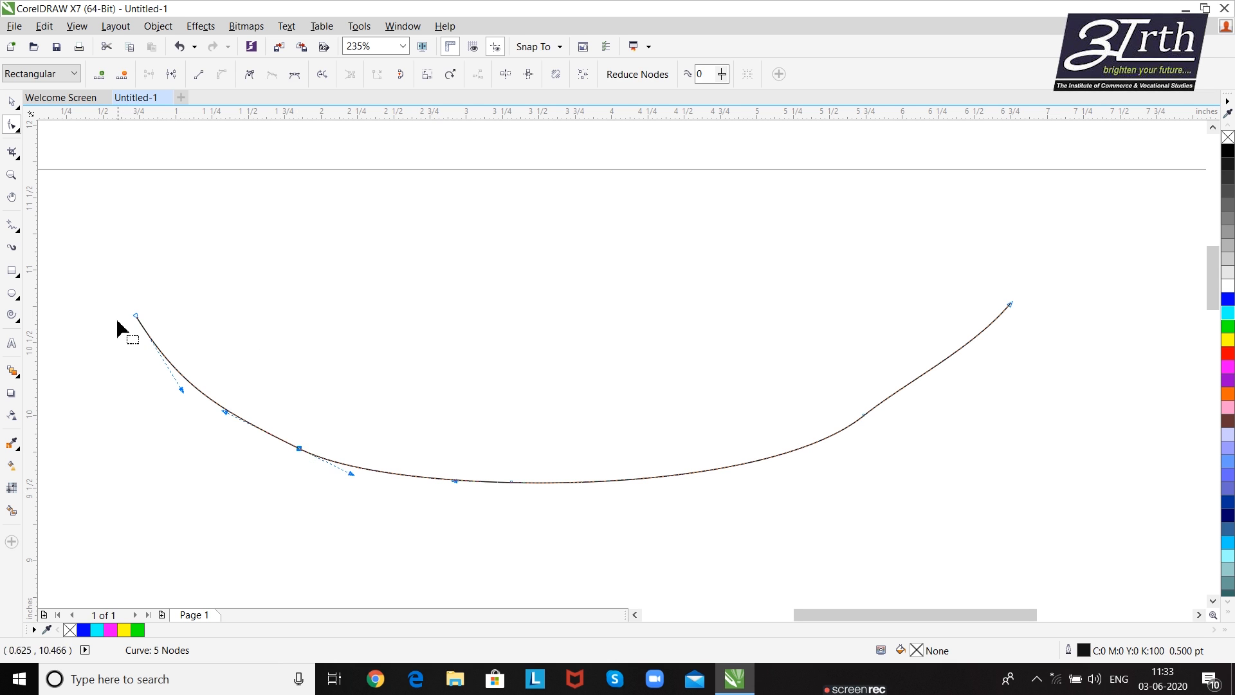
- Break the curve at its bottom node and pull the right half's end node slightly upward, undoing the accidental bend of the left half
{"action": "left_click", "coordinate": [511, 481]}
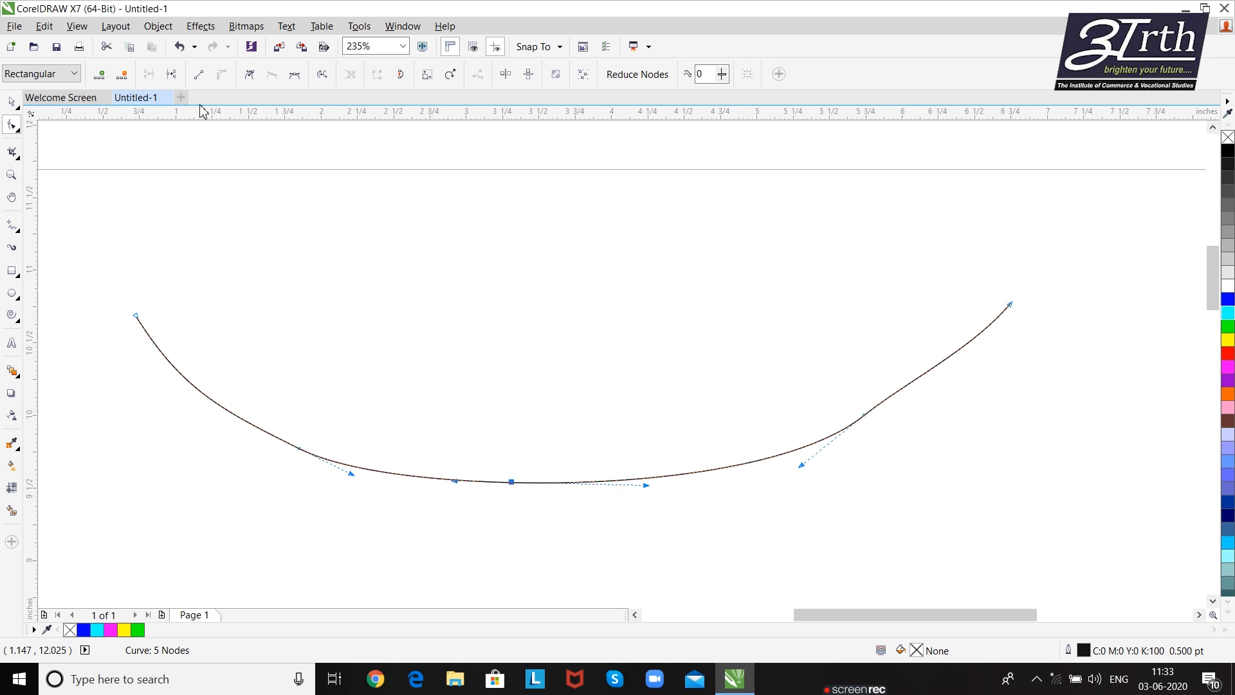
{"action": "left_click", "coordinate": [171, 77]}
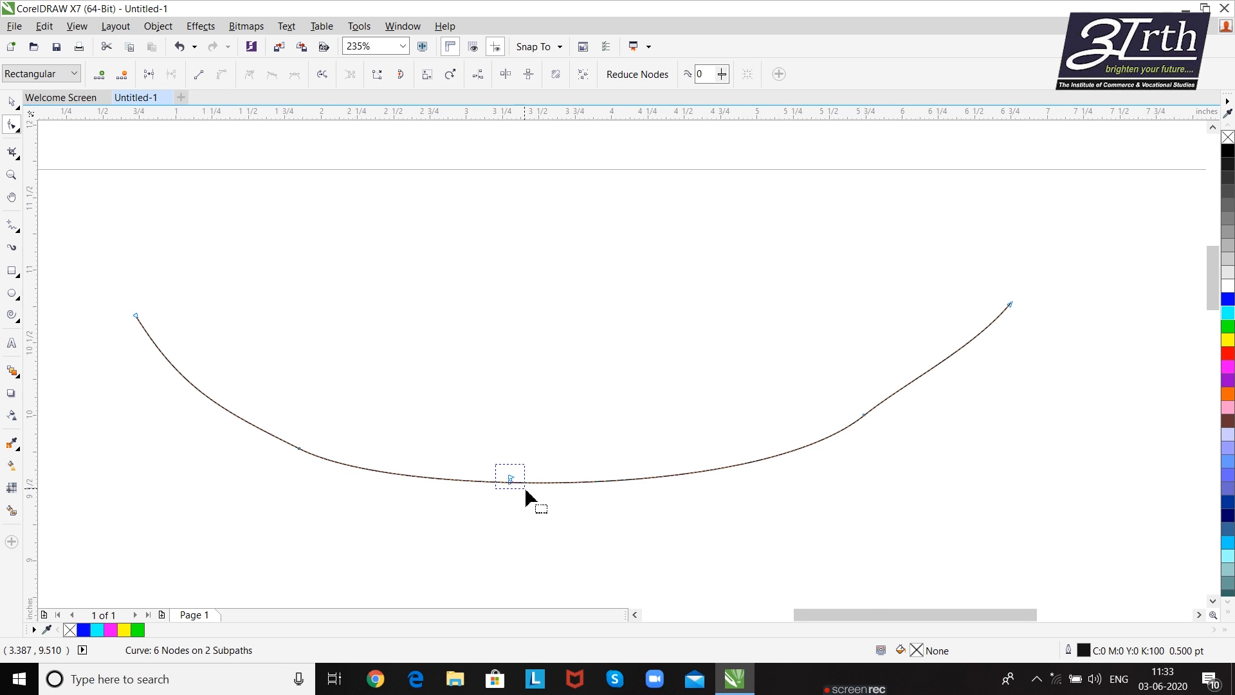
{"action": "key", "text": "z"}
{"action": "left_click_drag", "start_coordinate": [492, 454], "coordinate": [533, 511]}
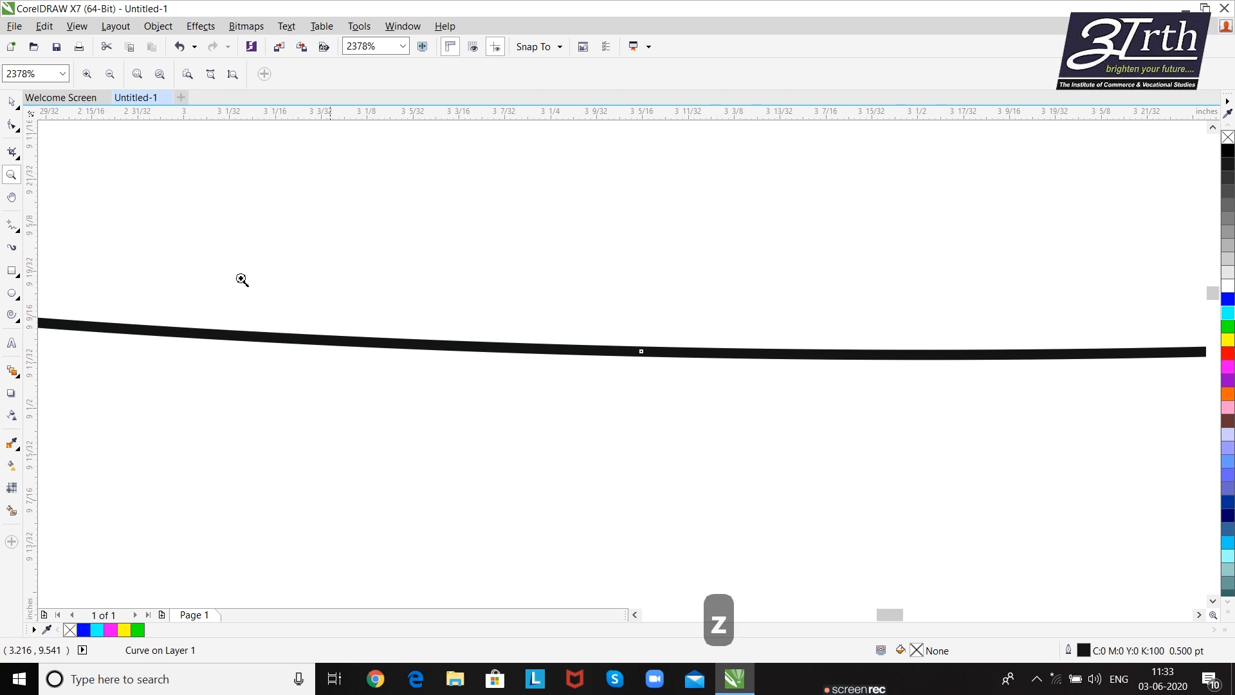
{"action": "key", "text": "space"}
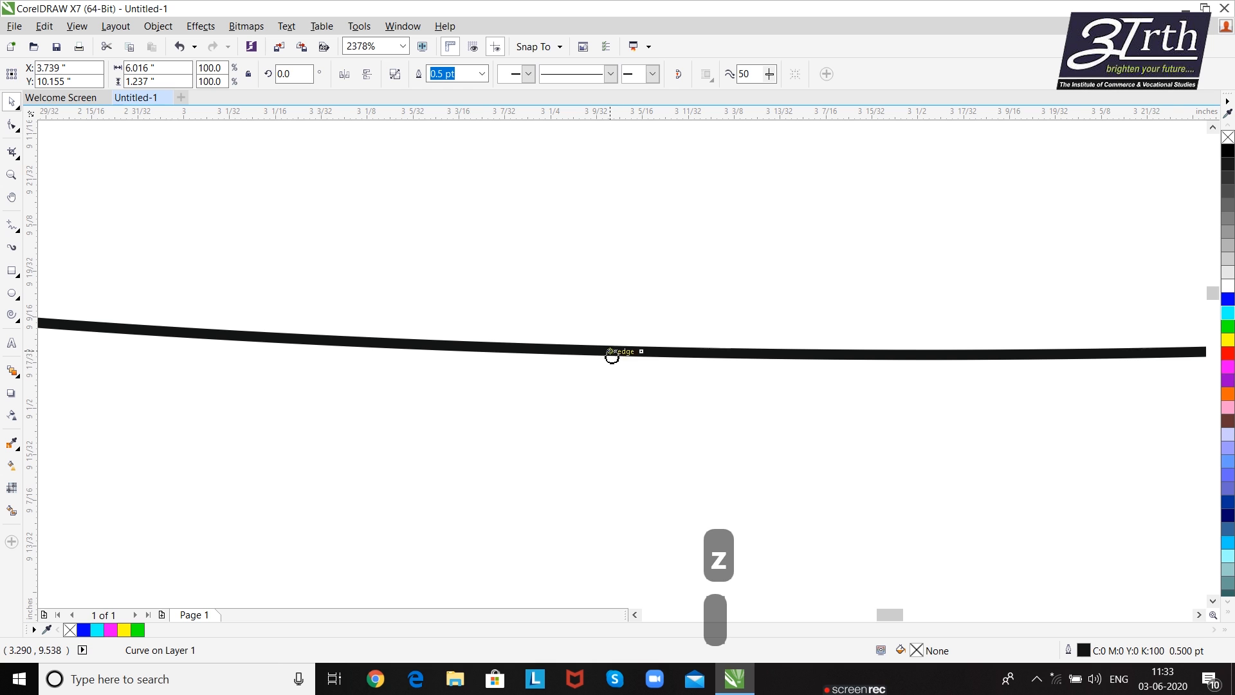
{"action": "left_click", "coordinate": [11, 125]}
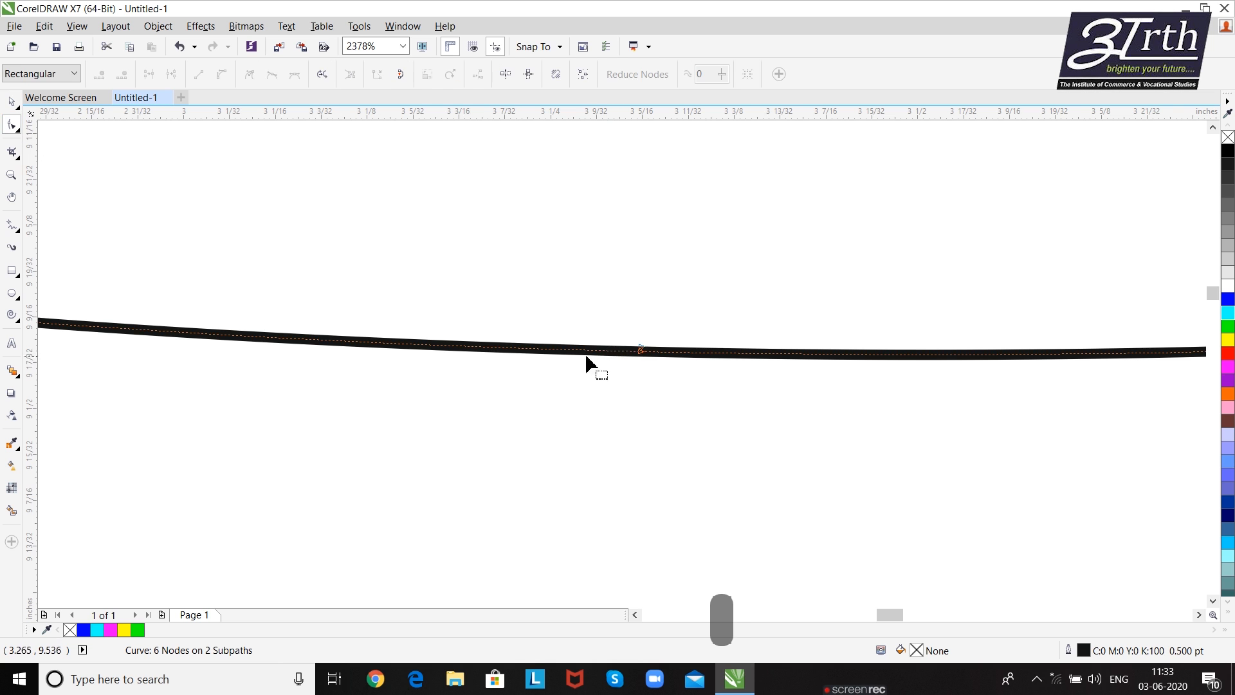
{"action": "left_click_drag", "start_coordinate": [641, 349], "coordinate": [643, 309]}
{"action": "left_click_drag", "start_coordinate": [638, 352], "coordinate": [637, 373]}
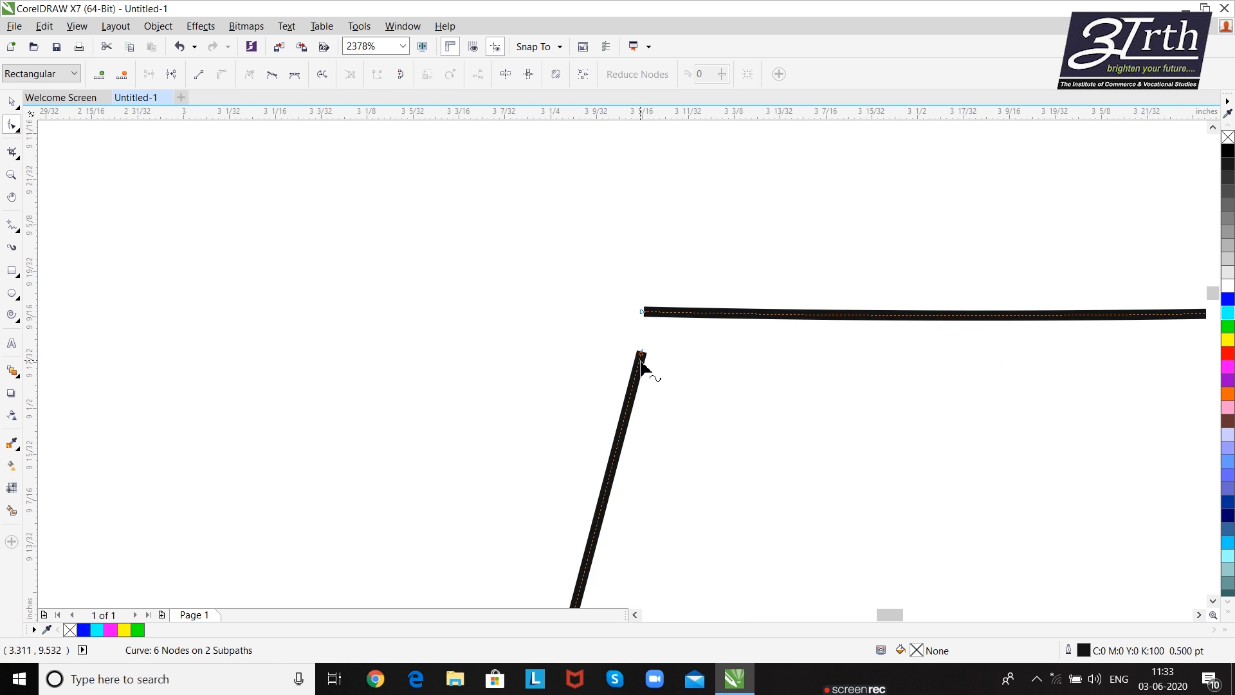
{"action": "key", "text": "ctrl+z"}
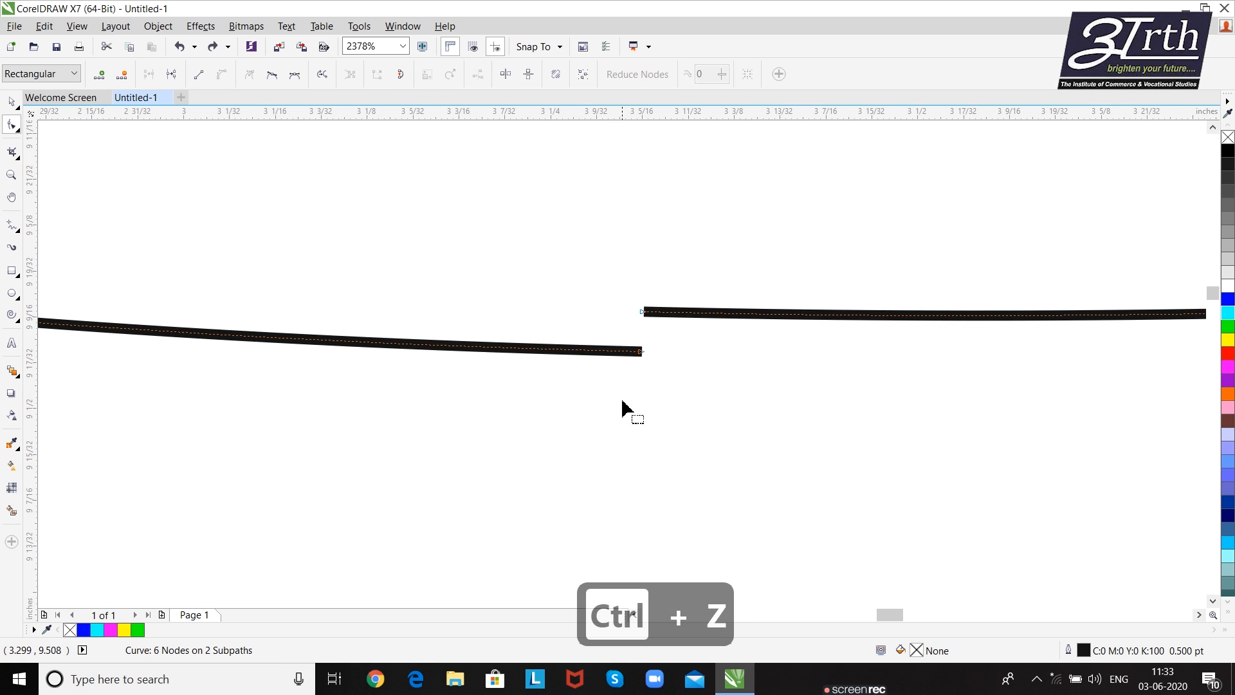
- Select the two separated end nodes at the gap and join them into one node
{"action": "scroll", "coordinate": [623, 404], "scroll_direction": "down", "scroll_amount": 3}
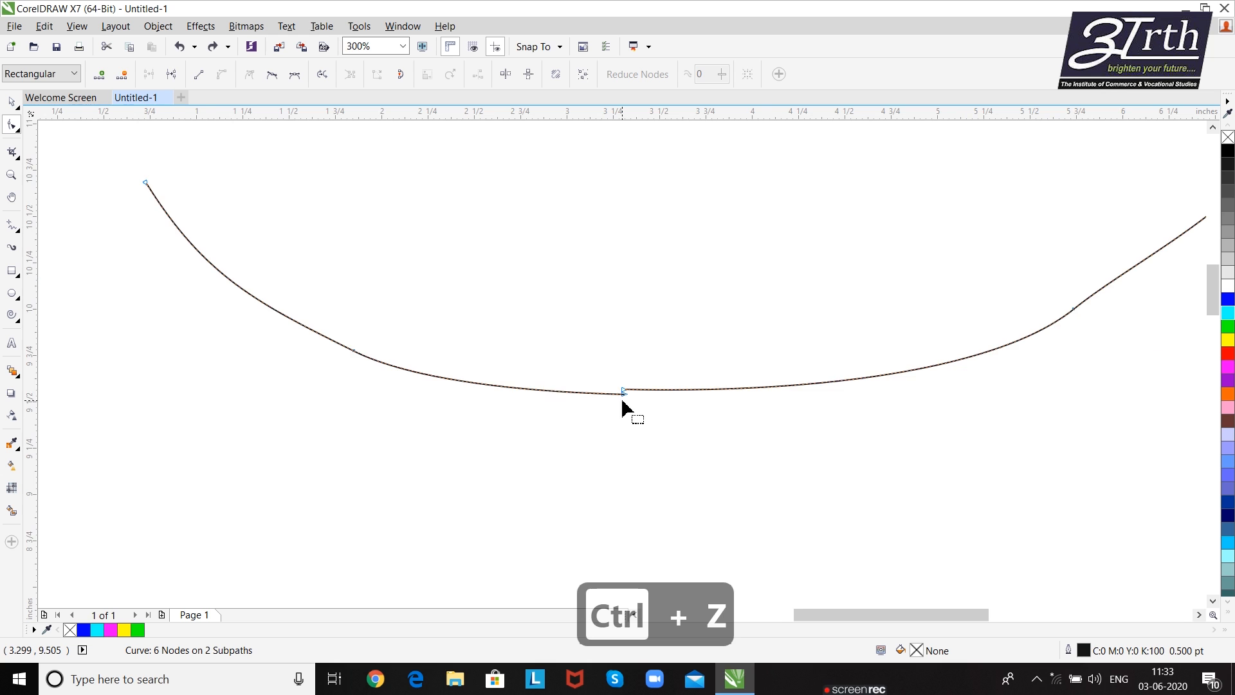
{"action": "scroll", "coordinate": [626, 427], "scroll_direction": "up", "scroll_amount": 3}
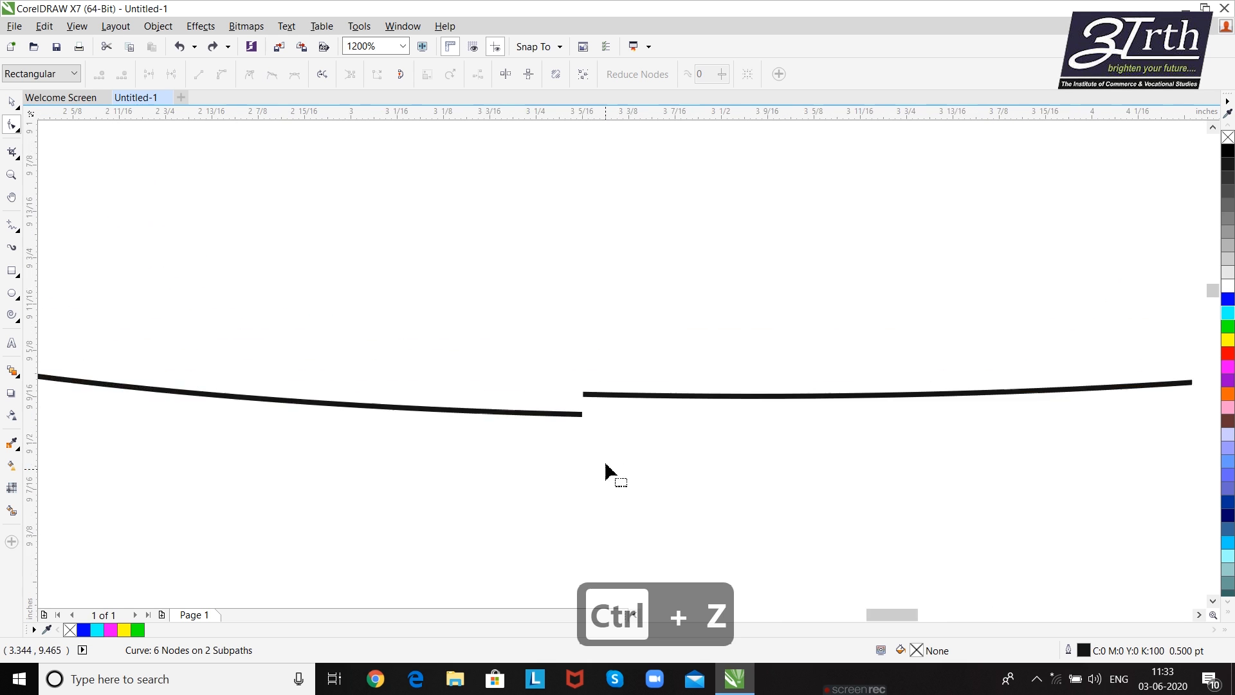
{"action": "left_click_drag", "start_coordinate": [606, 461], "coordinate": [622, 483]}
{"action": "left_click_drag", "start_coordinate": [514, 300], "coordinate": [612, 440]}
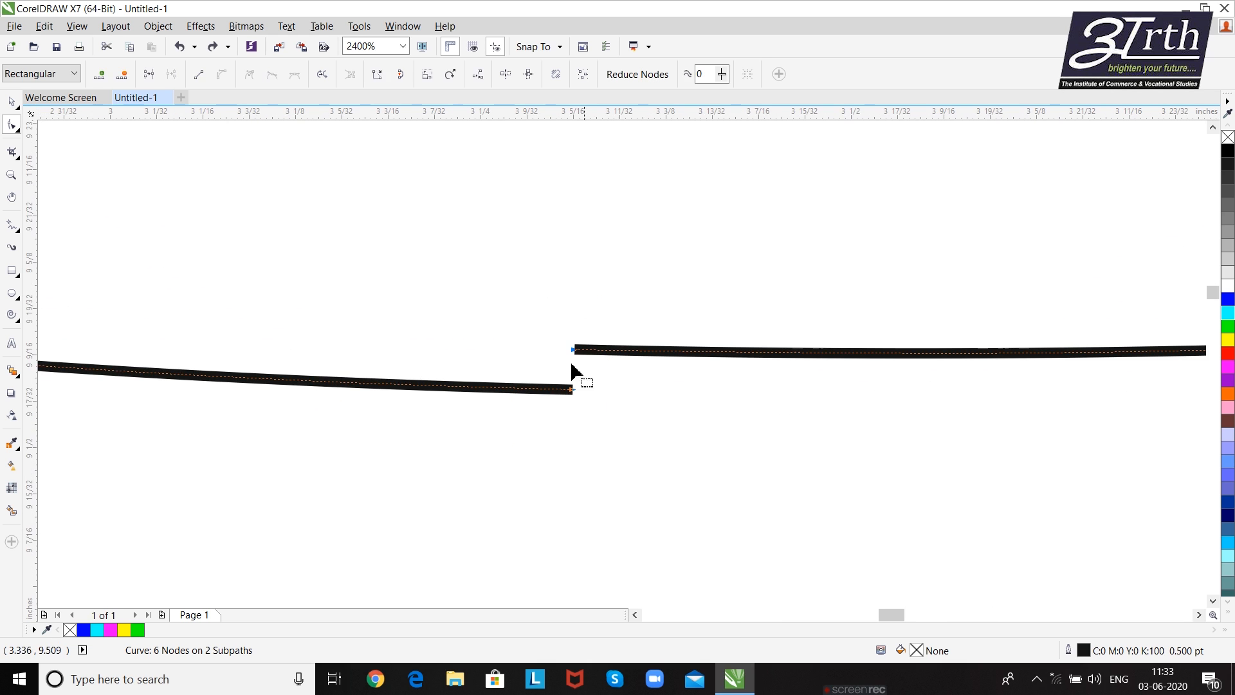
{"action": "left_click", "coordinate": [150, 74]}
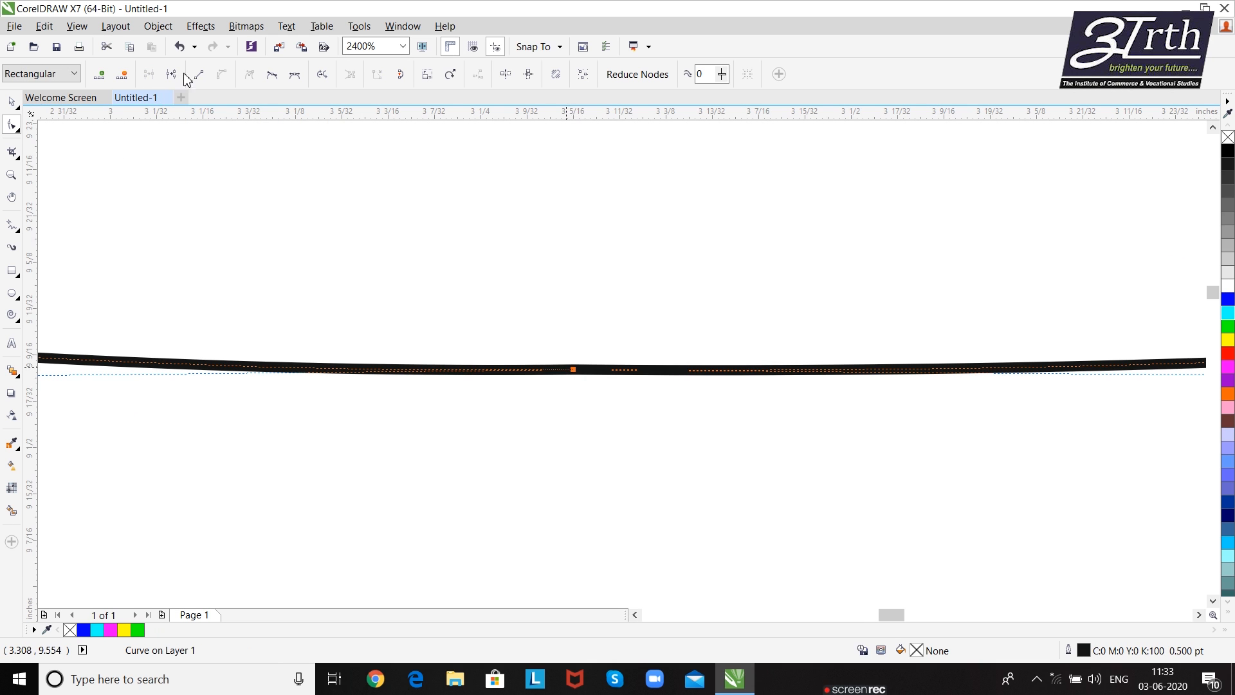
- Select the zigzag curve's second node and convert the segment between it and the left end node to a straight line
{"action": "scroll", "coordinate": [425, 316], "scroll_direction": "down", "scroll_amount": 10}
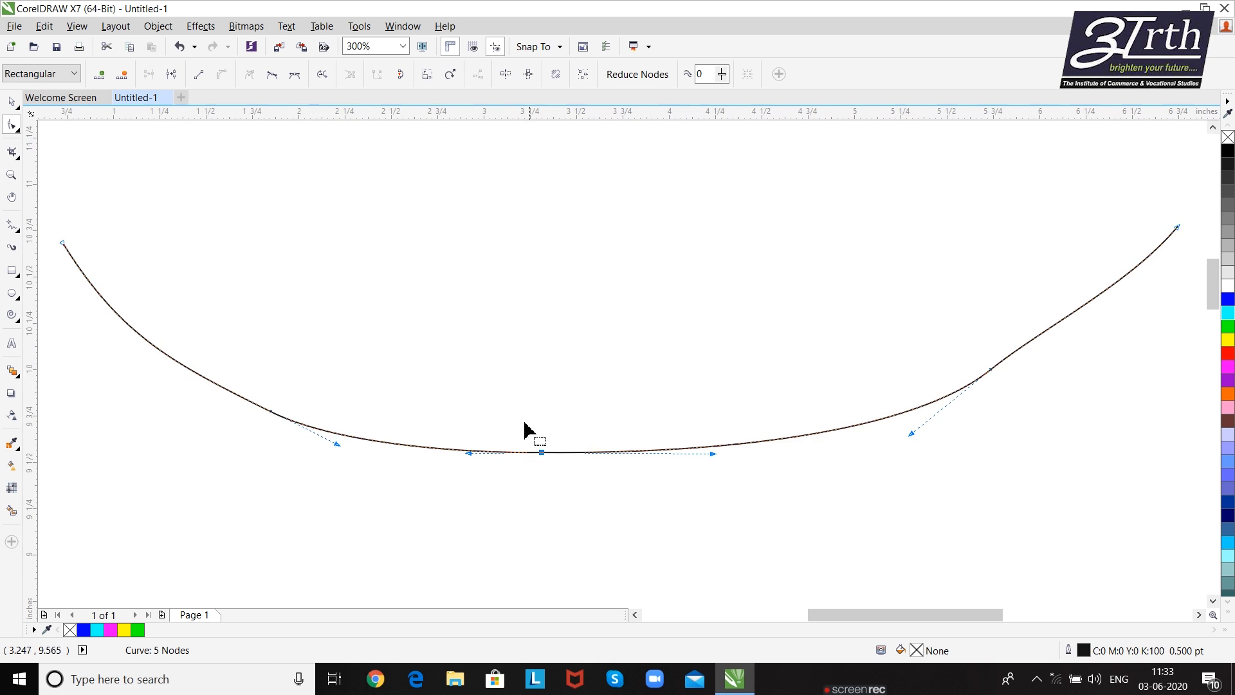
{"action": "scroll", "coordinate": [538, 405], "scroll_direction": "down", "scroll_amount": 5}
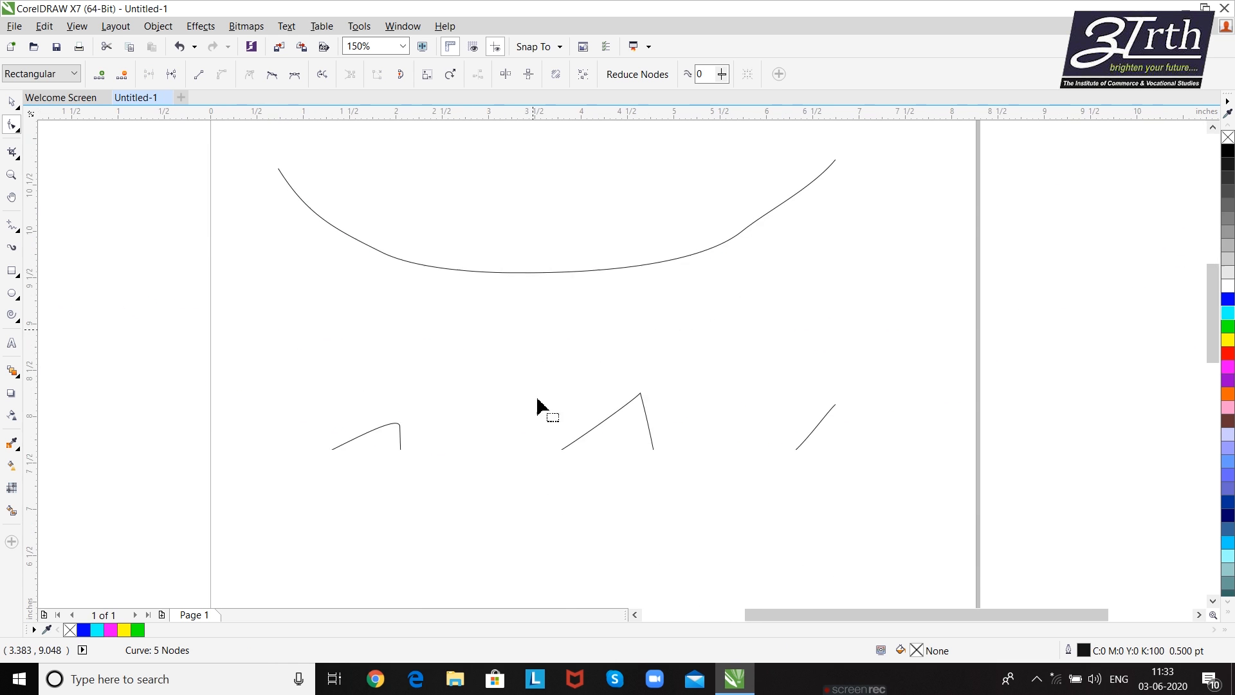
{"action": "scroll", "coordinate": [515, 331], "scroll_direction": "up", "scroll_amount": 3}
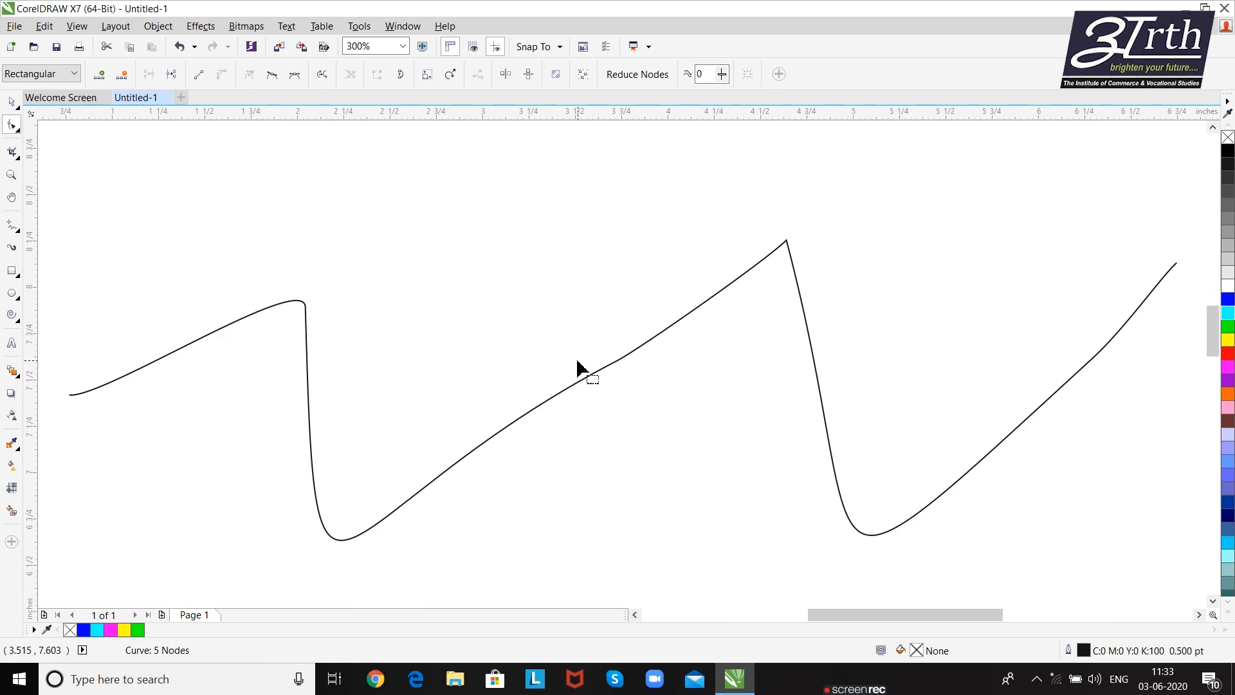
{"action": "left_click_drag", "start_coordinate": [575, 369], "coordinate": [566, 330]}
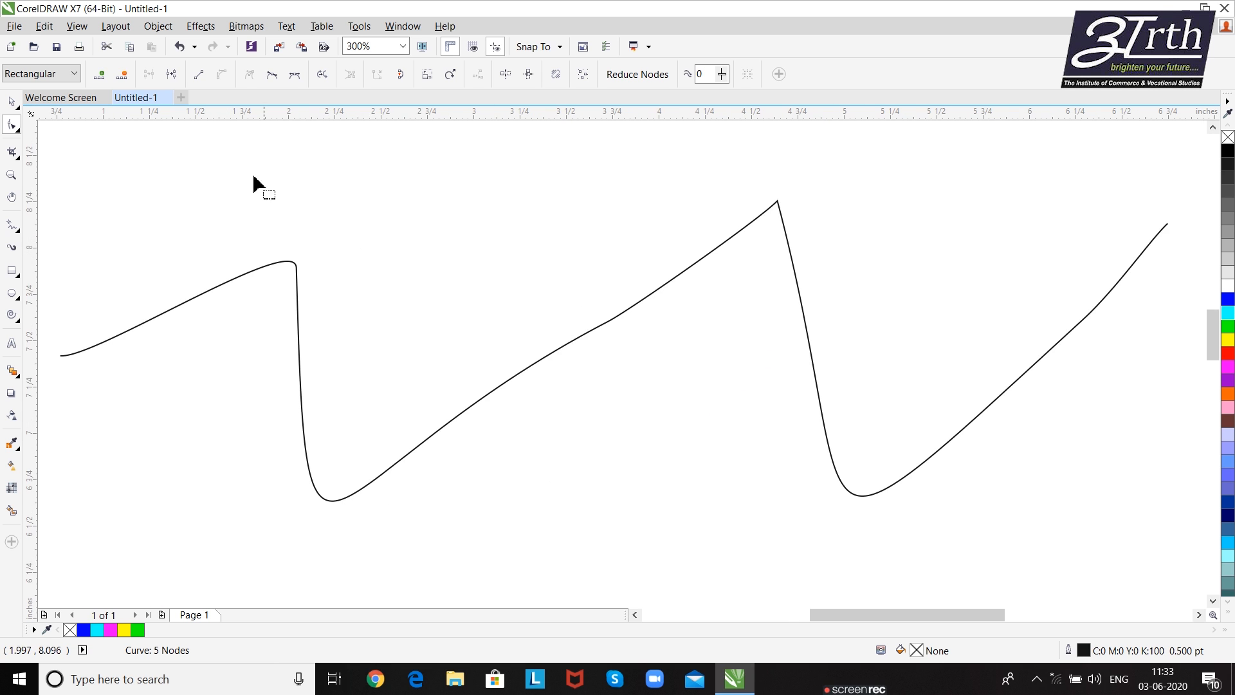
{"action": "left_click", "coordinate": [242, 276]}
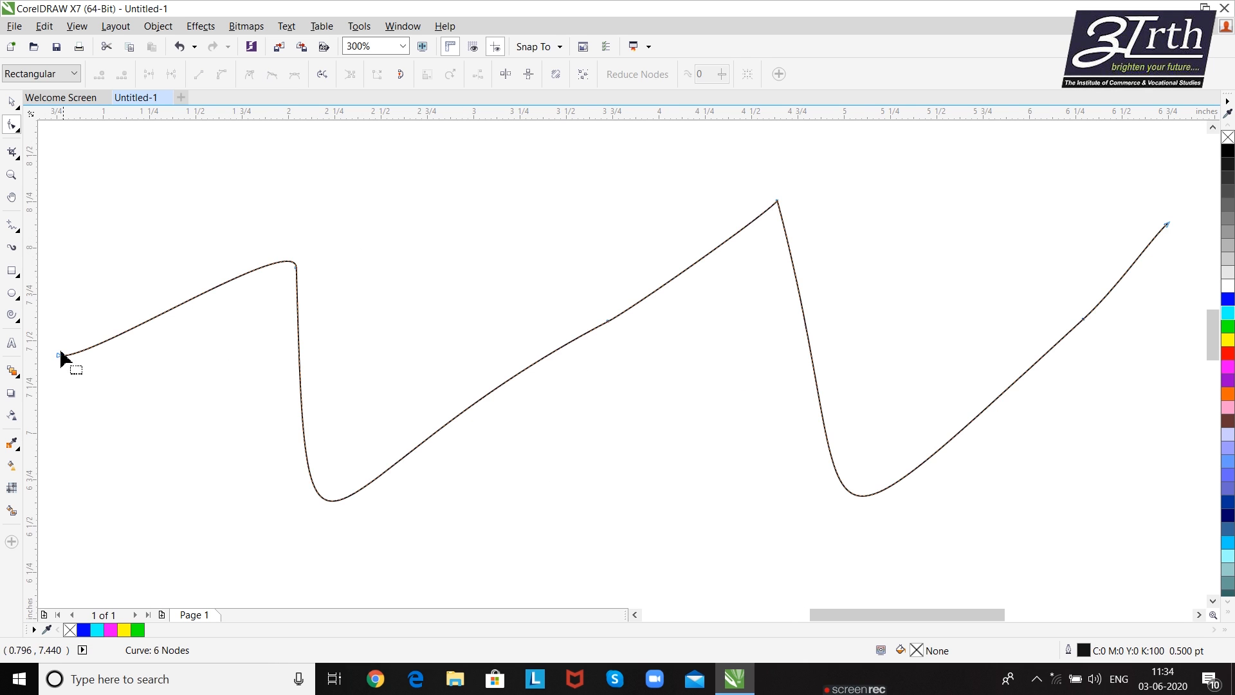
{"action": "left_click", "coordinate": [59, 356]}
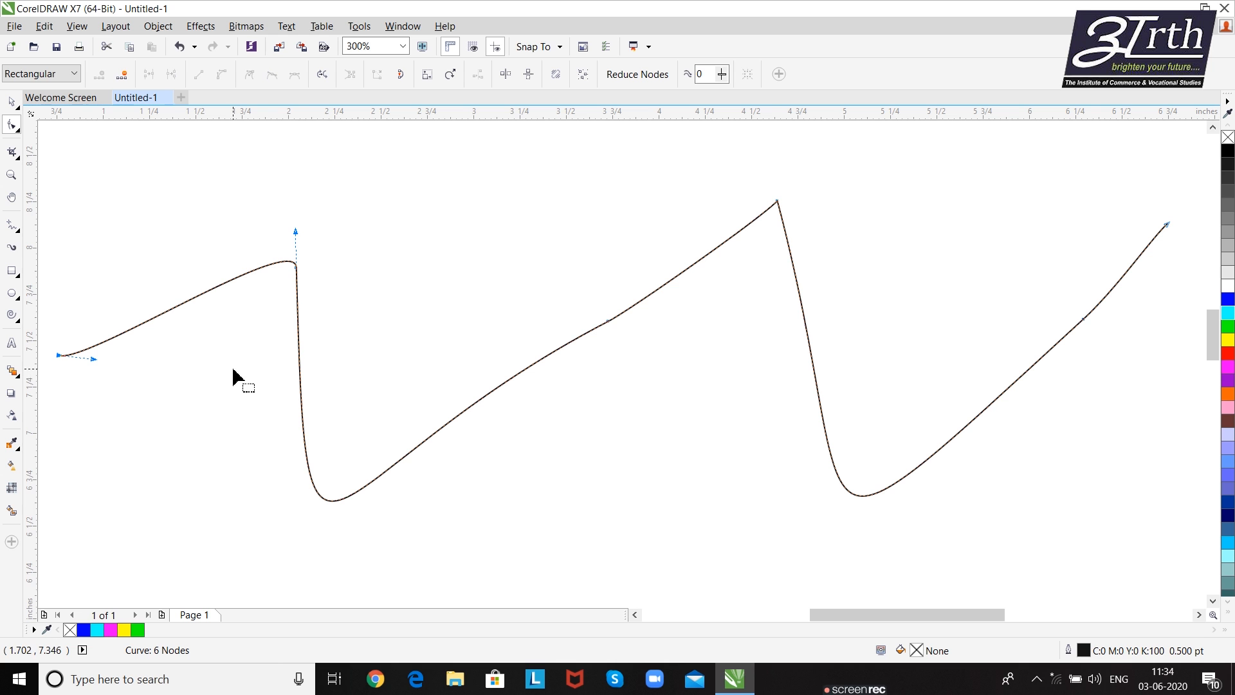
{"action": "left_click", "coordinate": [295, 267]}
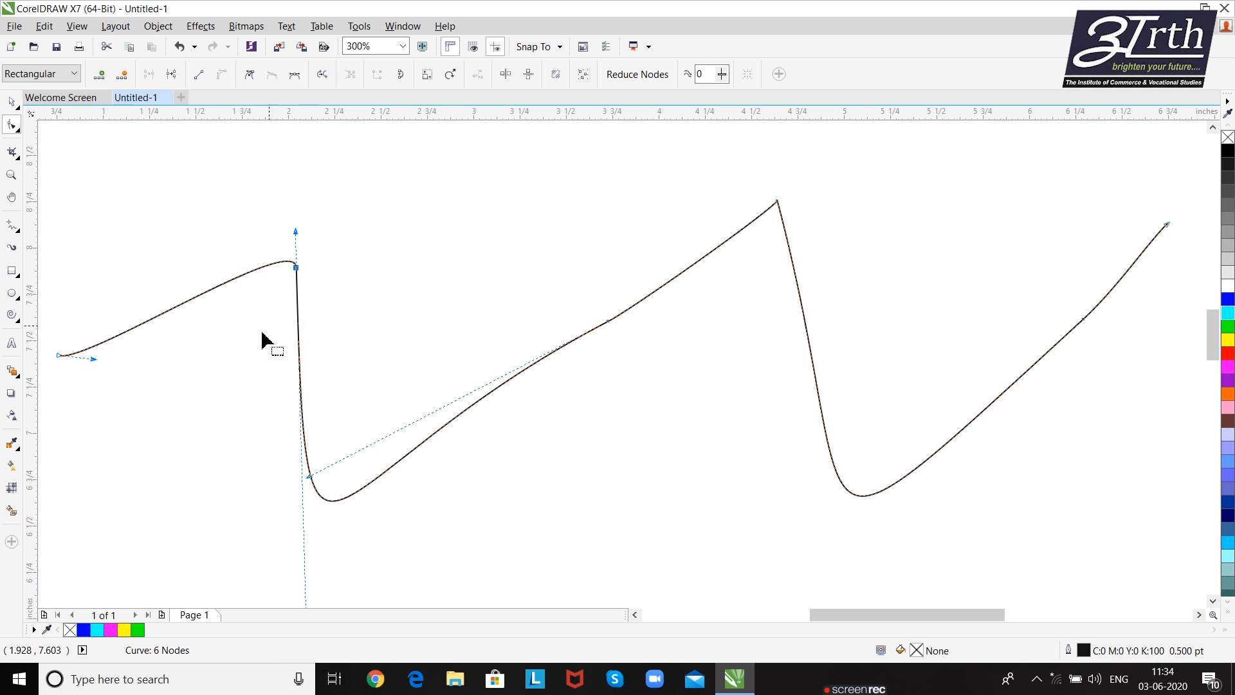
{"action": "scroll", "coordinate": [328, 402], "scroll_direction": "down", "scroll_amount": 2}
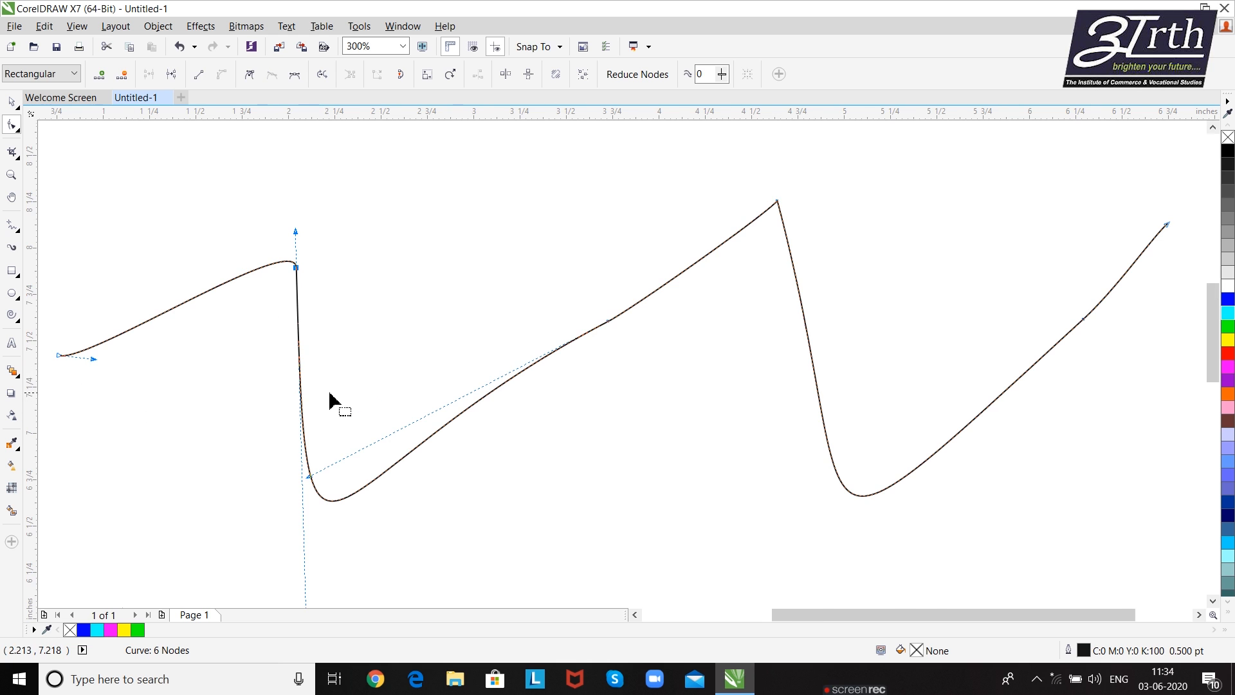
{"action": "left_click_drag", "start_coordinate": [363, 380], "coordinate": [401, 330]}
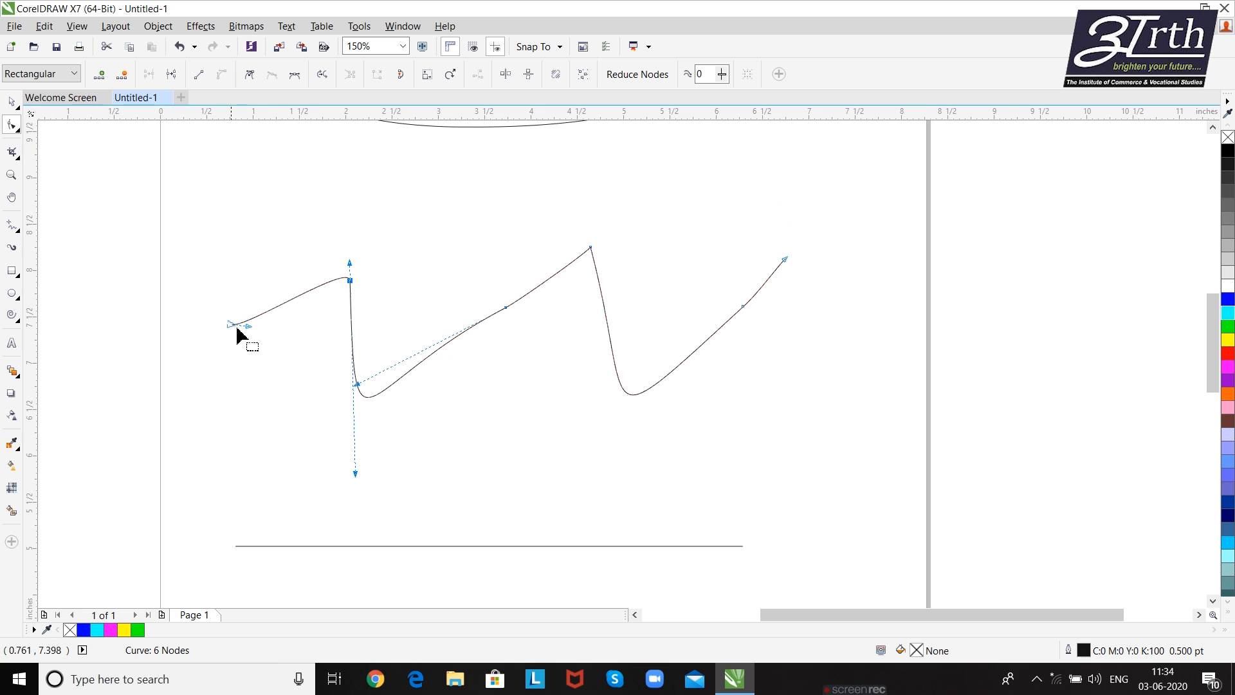
{"action": "left_click_drag", "start_coordinate": [373, 390], "coordinate": [423, 359]}
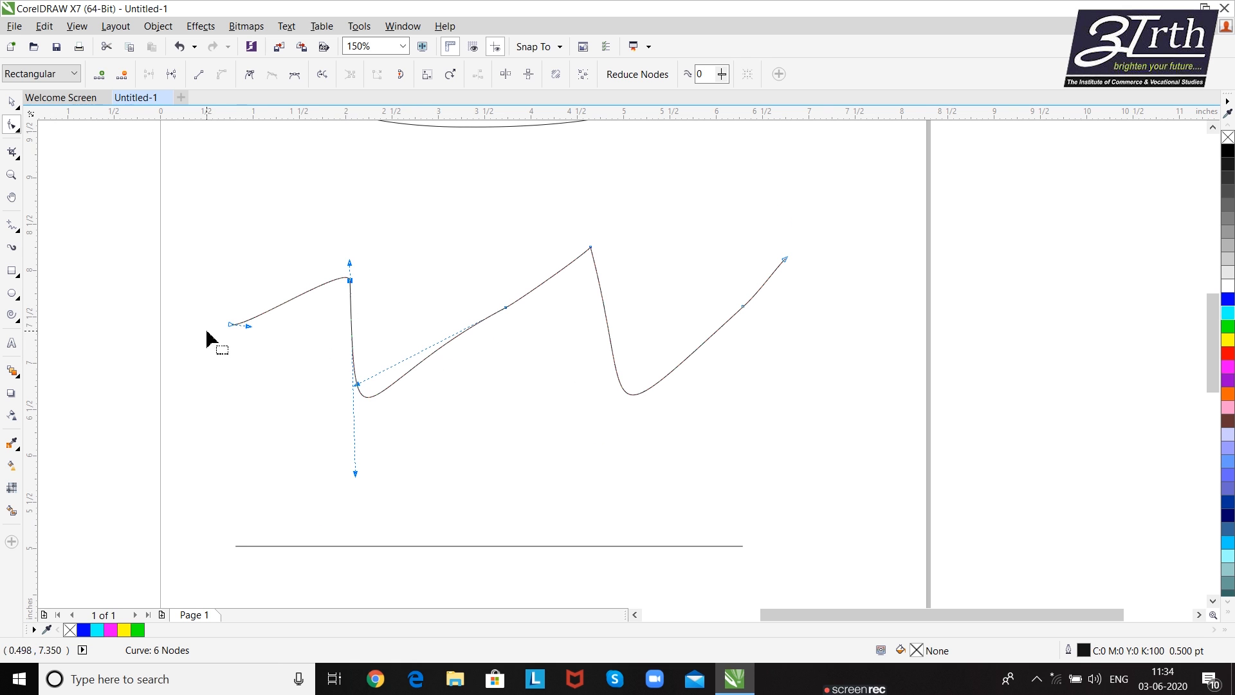
{"action": "left_click", "coordinate": [200, 79]}
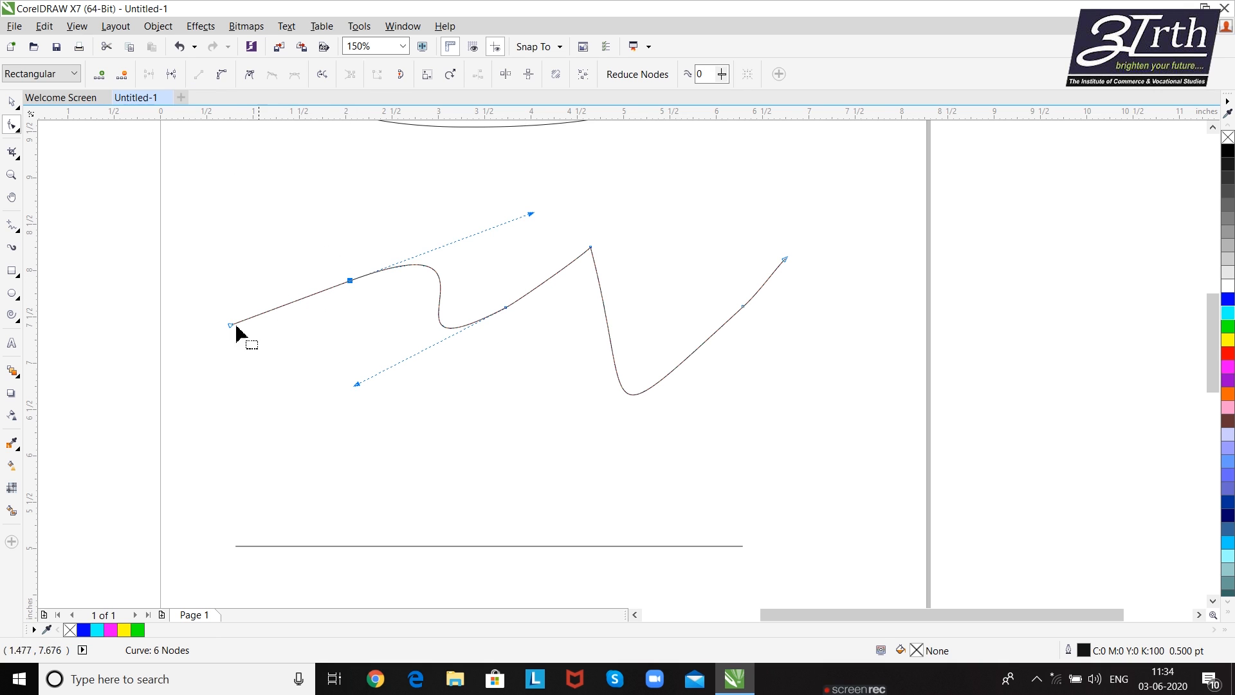
- Convert the next three segments of the zigzag curve, from the second node through the fifth node, to straight lines
{"action": "left_click", "coordinate": [506, 309]}
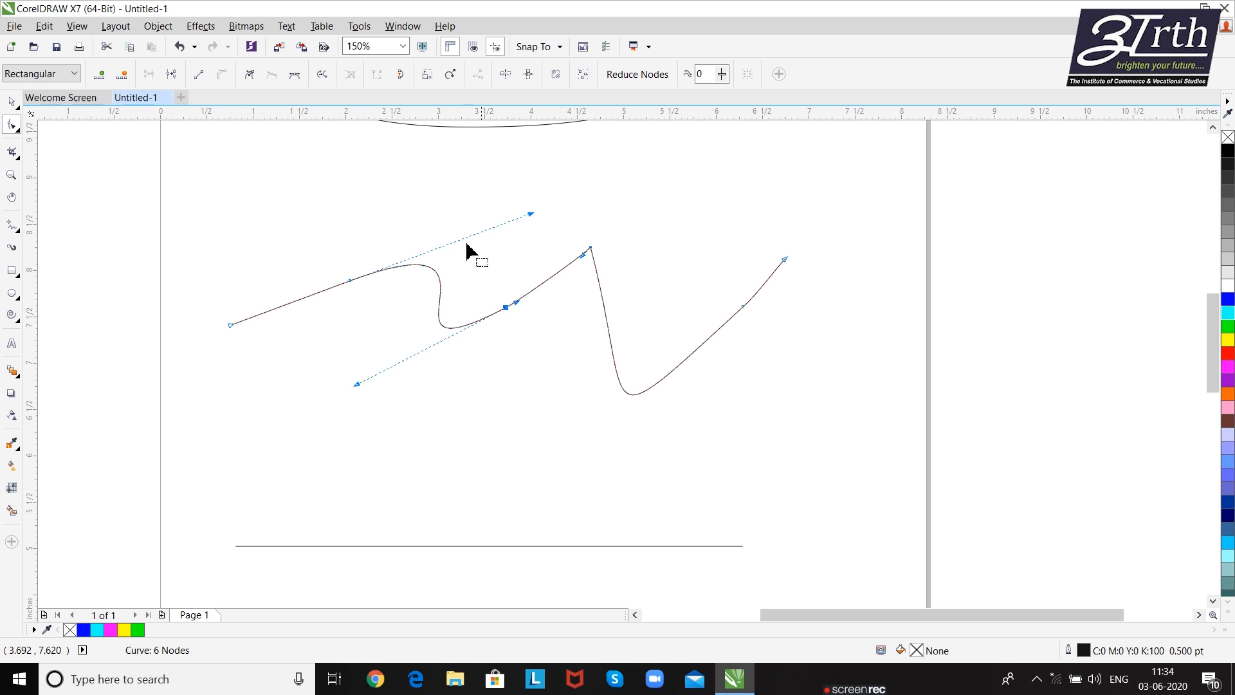
{"action": "left_click", "coordinate": [199, 75]}
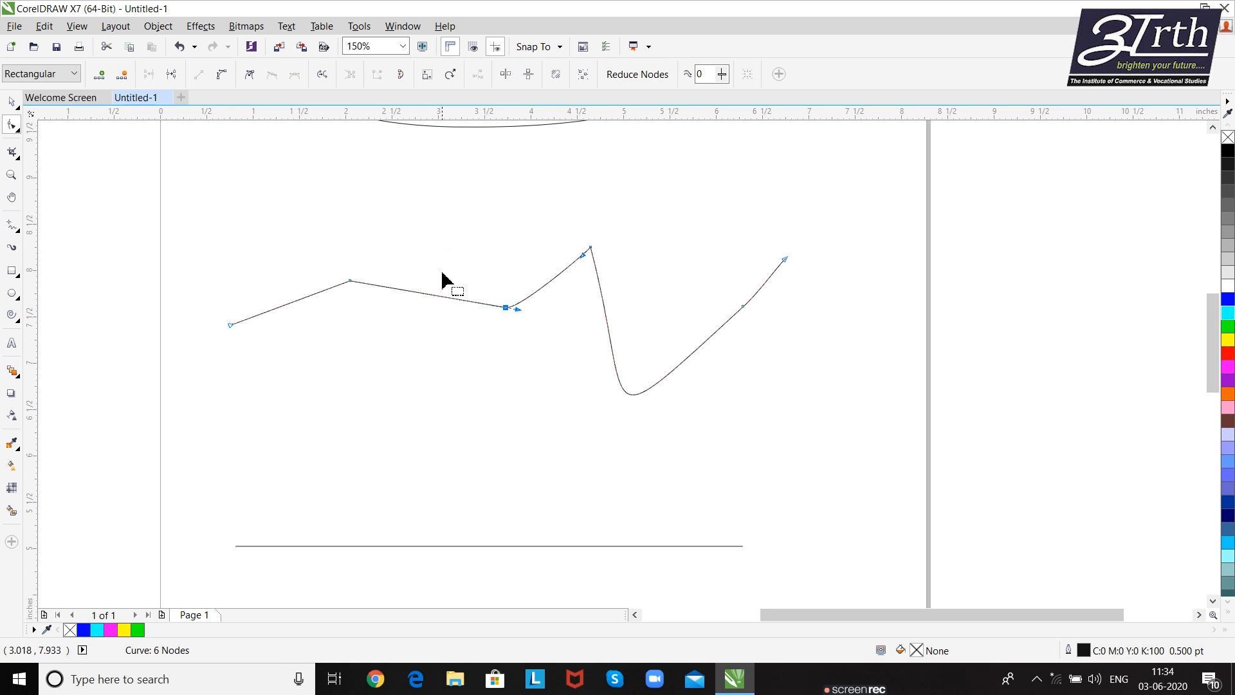
{"action": "left_click", "coordinate": [588, 251]}
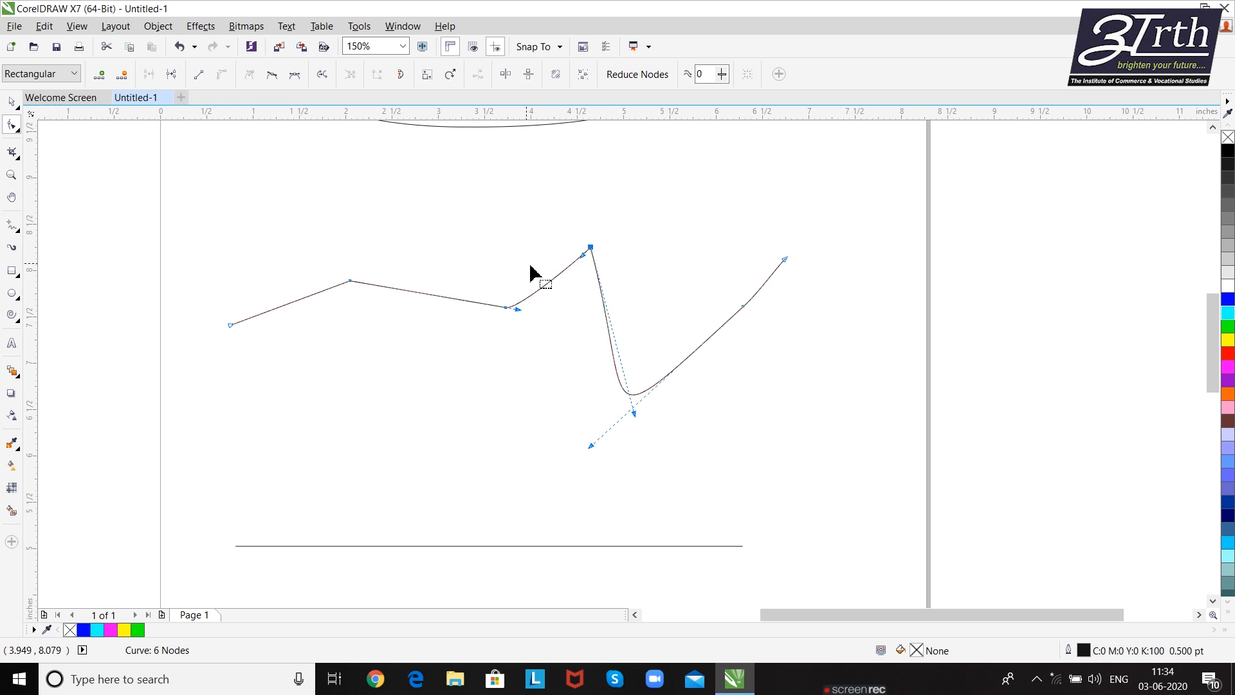
{"action": "left_click", "coordinate": [199, 75]}
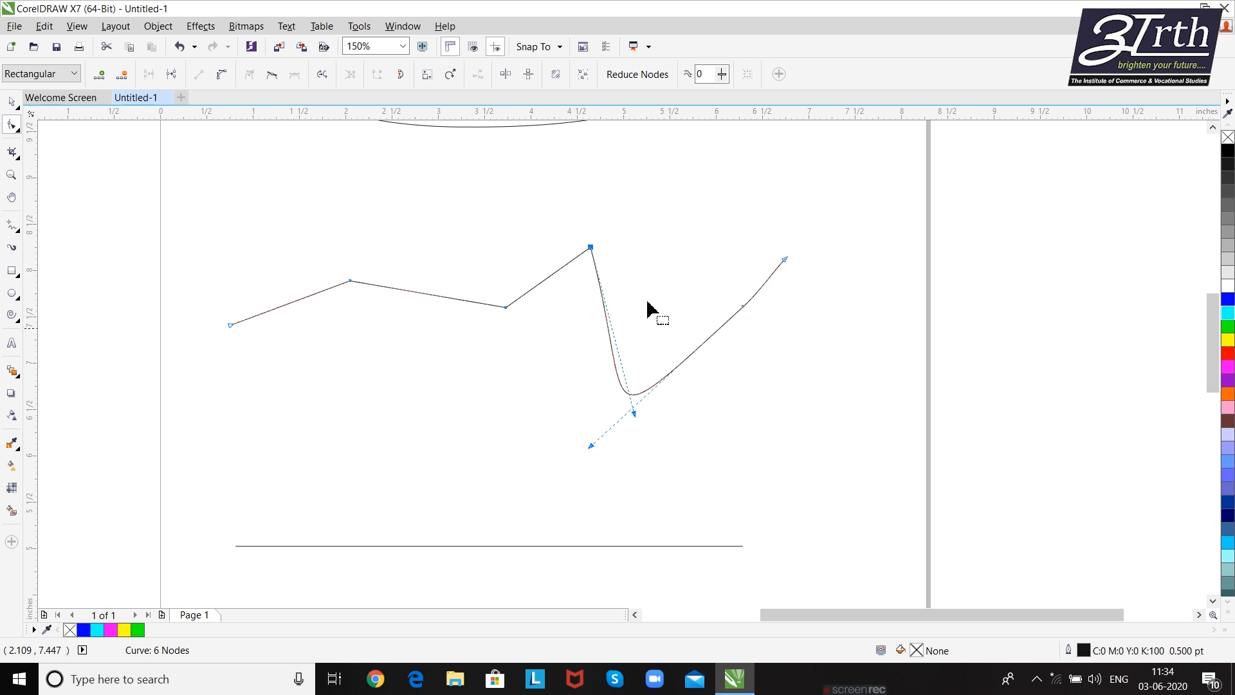
{"action": "left_click", "coordinate": [743, 307]}
{"action": "left_click", "coordinate": [199, 75]}
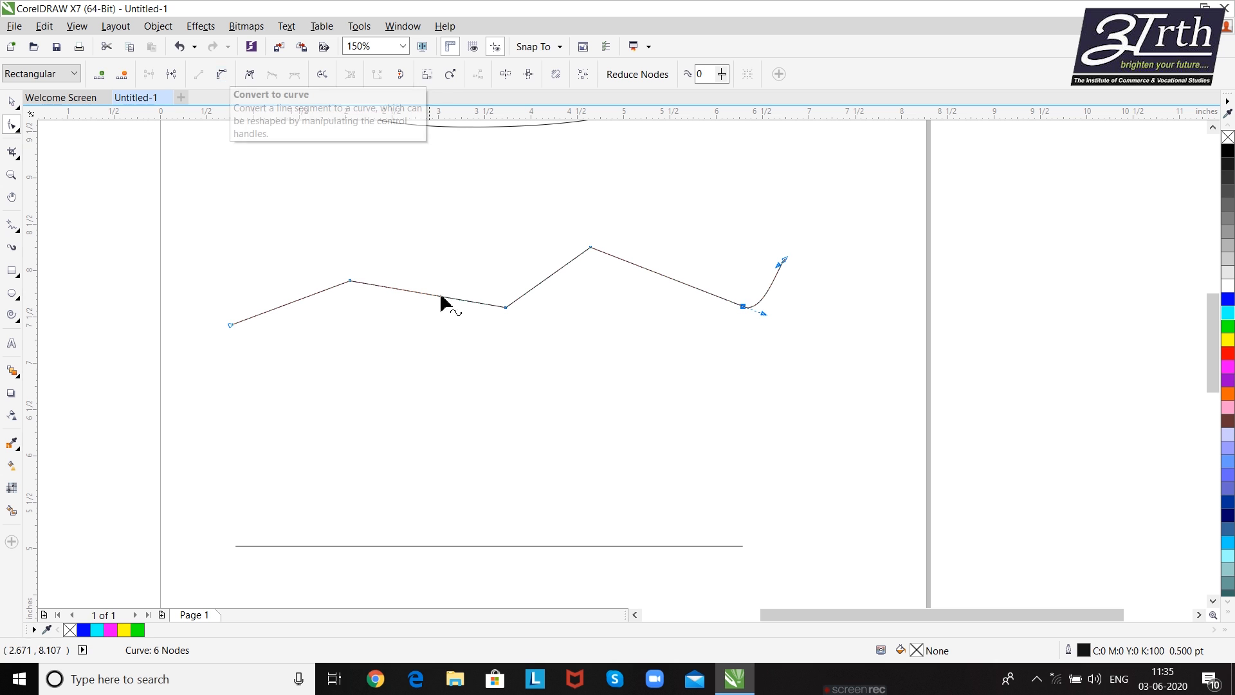
- Convert the line's first segment back to a curve and bend it into a downward arc with its two control handles
{"action": "left_click", "coordinate": [351, 284]}
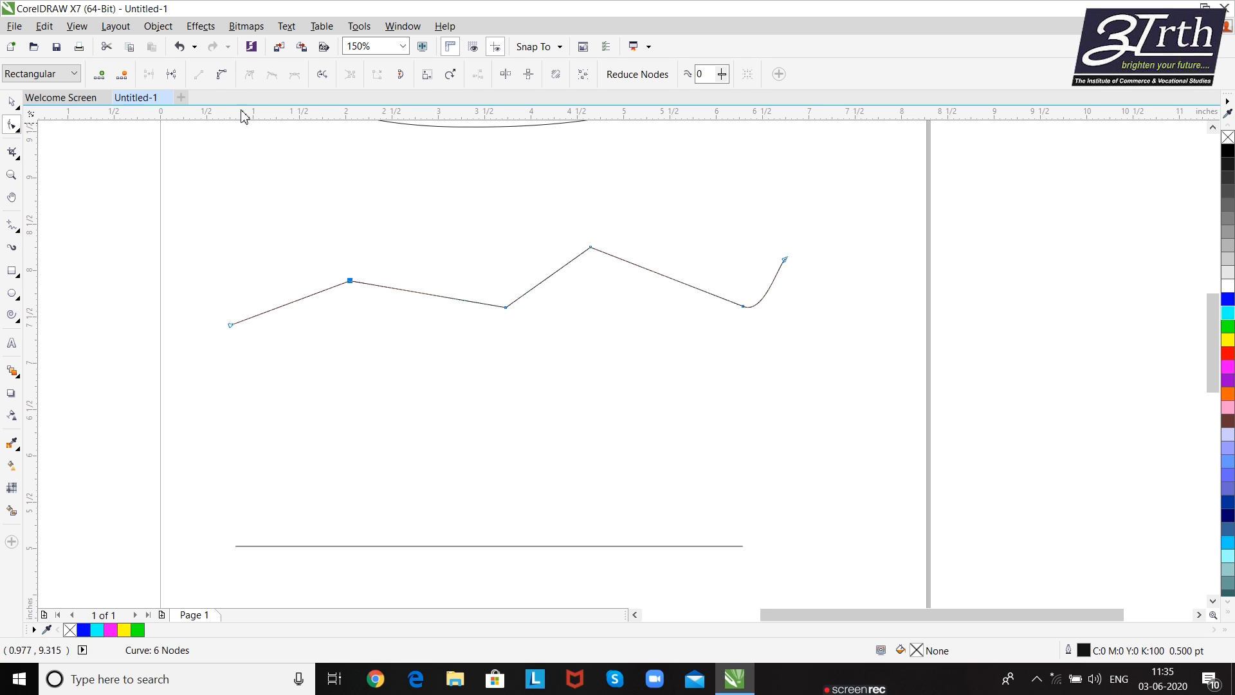
{"action": "left_click", "coordinate": [224, 76]}
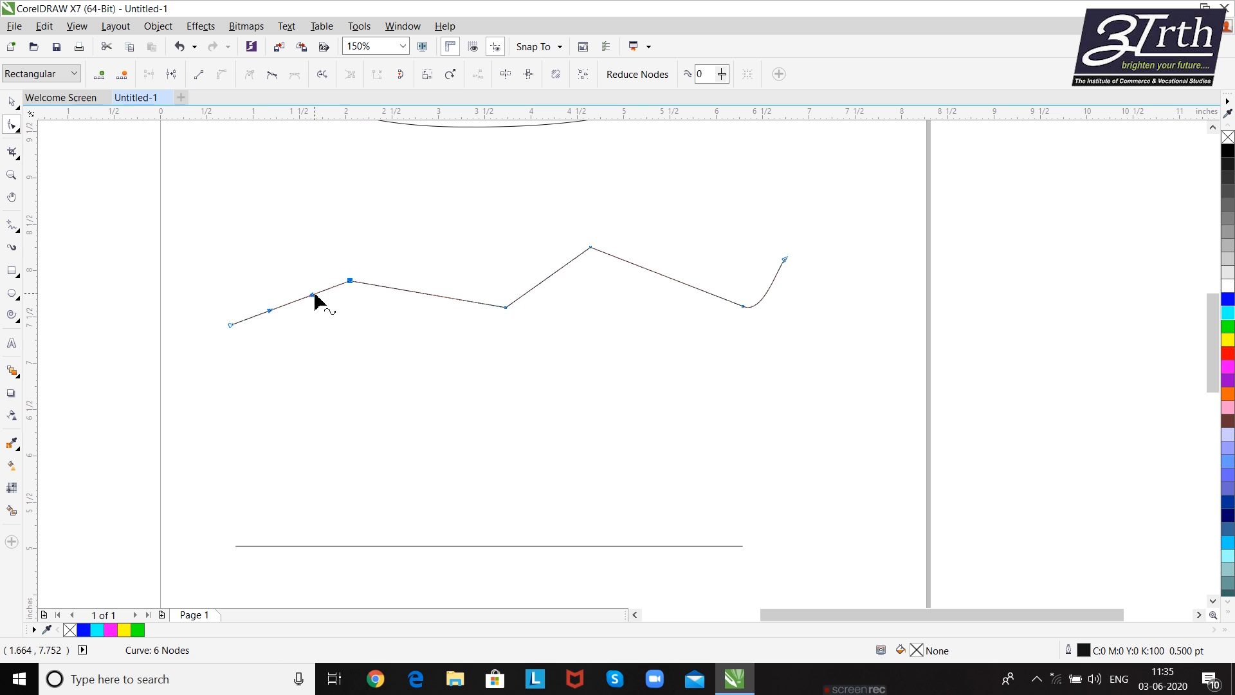
{"action": "left_click_drag", "start_coordinate": [314, 295], "coordinate": [323, 336]}
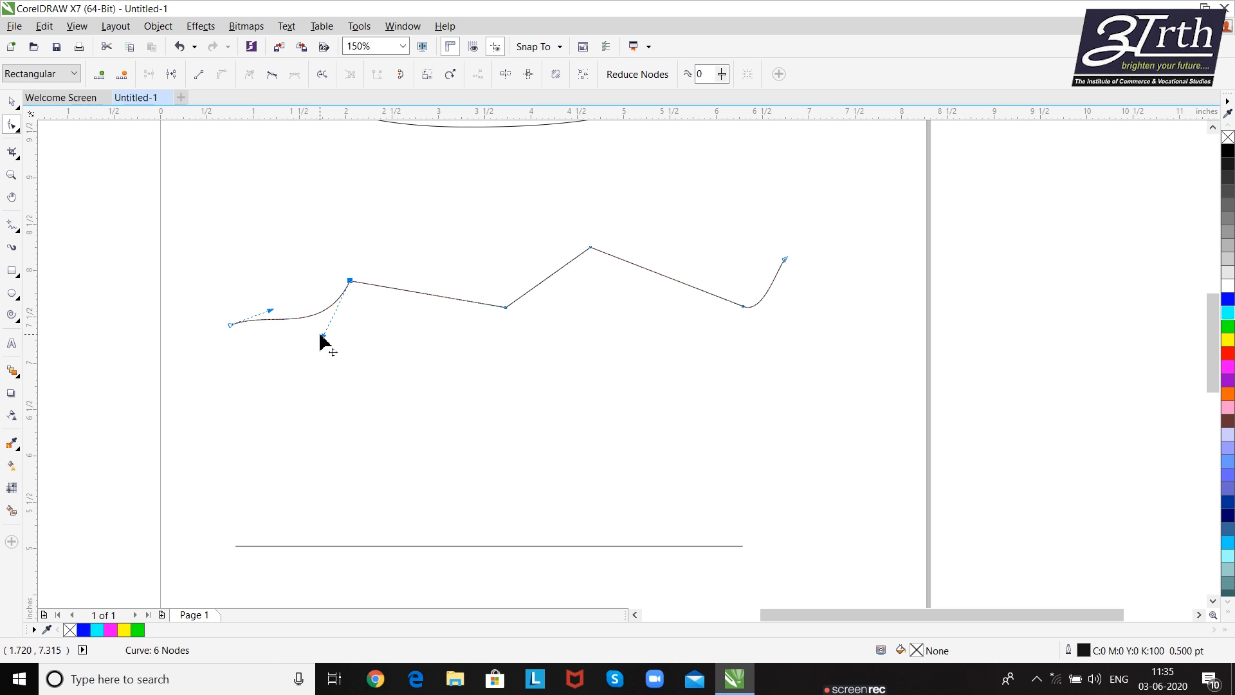
{"action": "key", "text": "ctrl+z"}
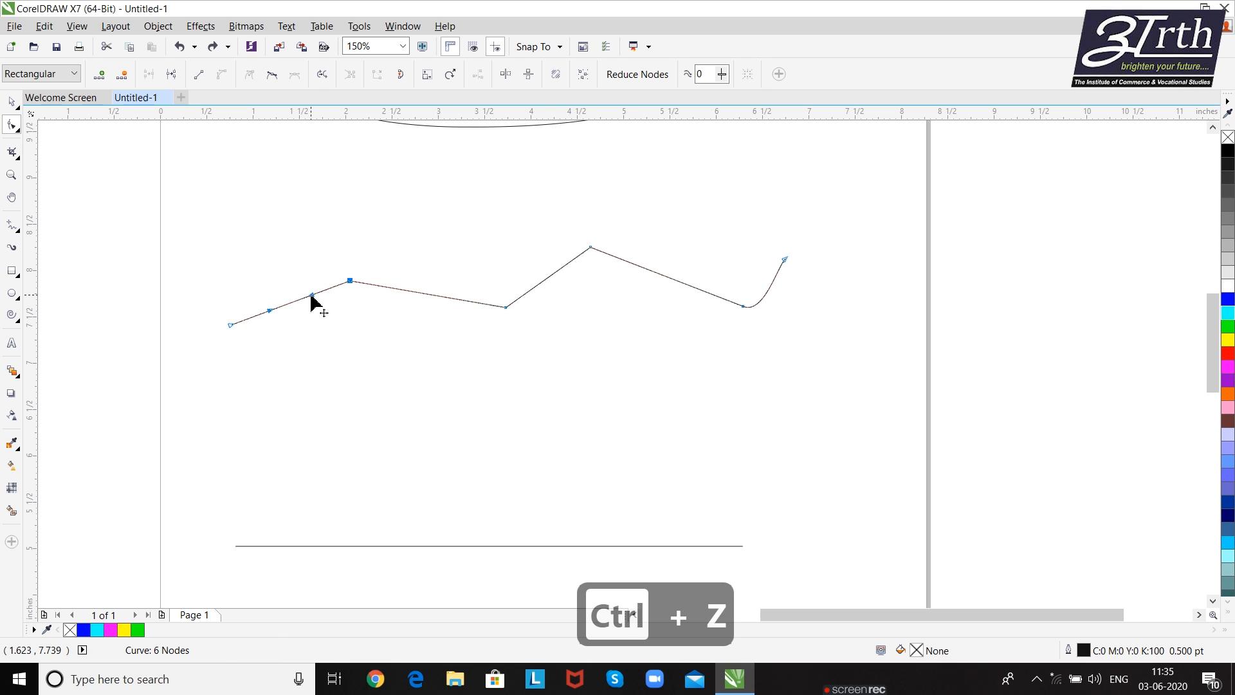
{"action": "left_click_drag", "start_coordinate": [311, 297], "coordinate": [323, 327]}
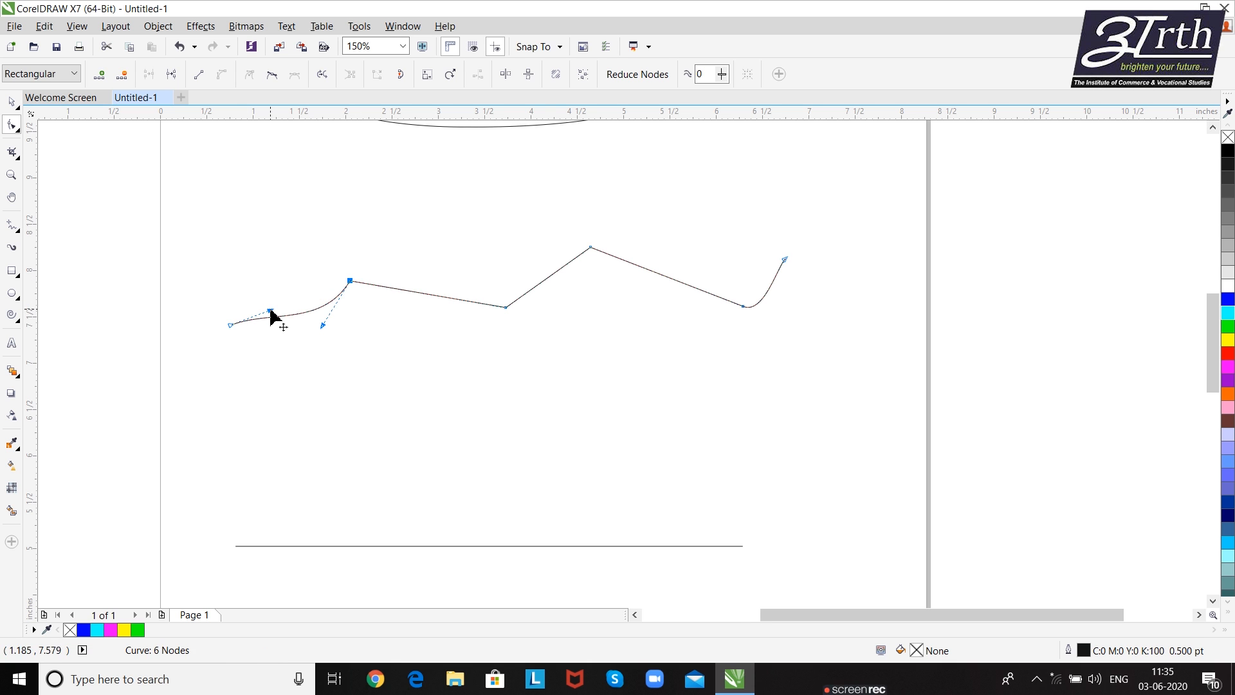
{"action": "left_click_drag", "start_coordinate": [323, 326], "coordinate": [342, 363]}
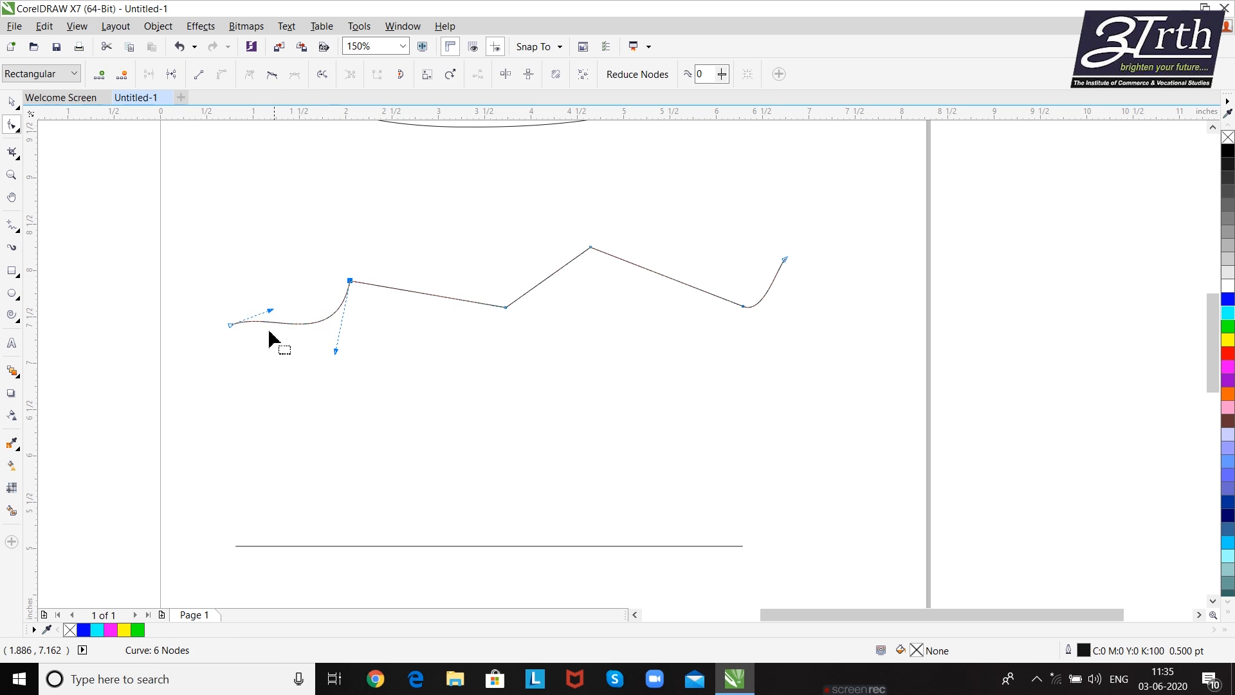
{"action": "left_click_drag", "start_coordinate": [271, 312], "coordinate": [259, 359]}
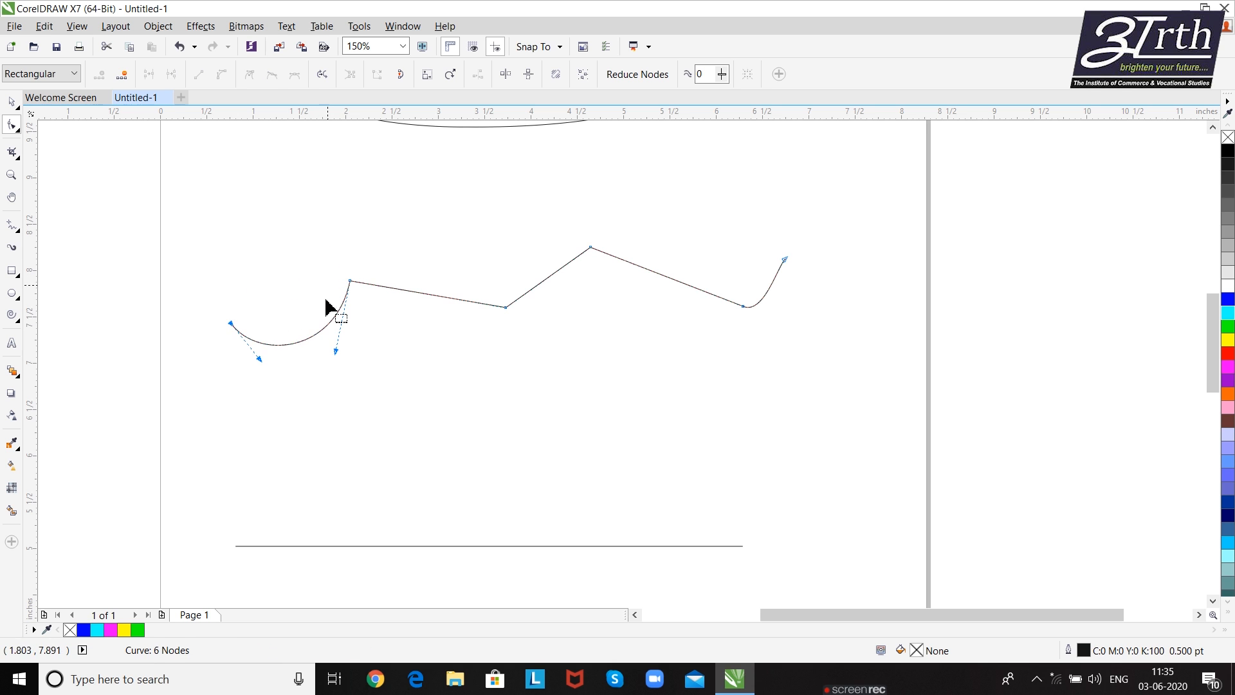
- Convert the segment between the second and third nodes to a curve and bend it into an upward arc with its handles
{"action": "left_click", "coordinate": [550, 277]}
{"action": "left_click", "coordinate": [507, 308]}
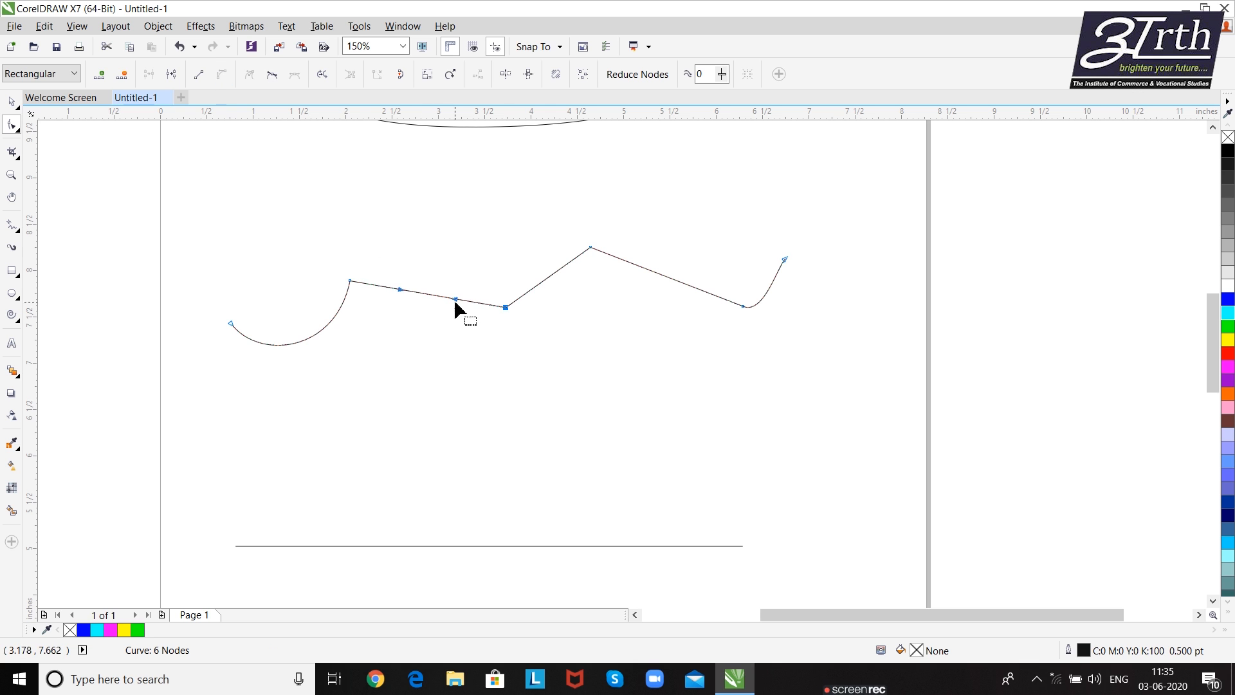
{"action": "left_click_drag", "start_coordinate": [456, 301], "coordinate": [471, 247]}
{"action": "left_click_drag", "start_coordinate": [404, 289], "coordinate": [388, 247]}
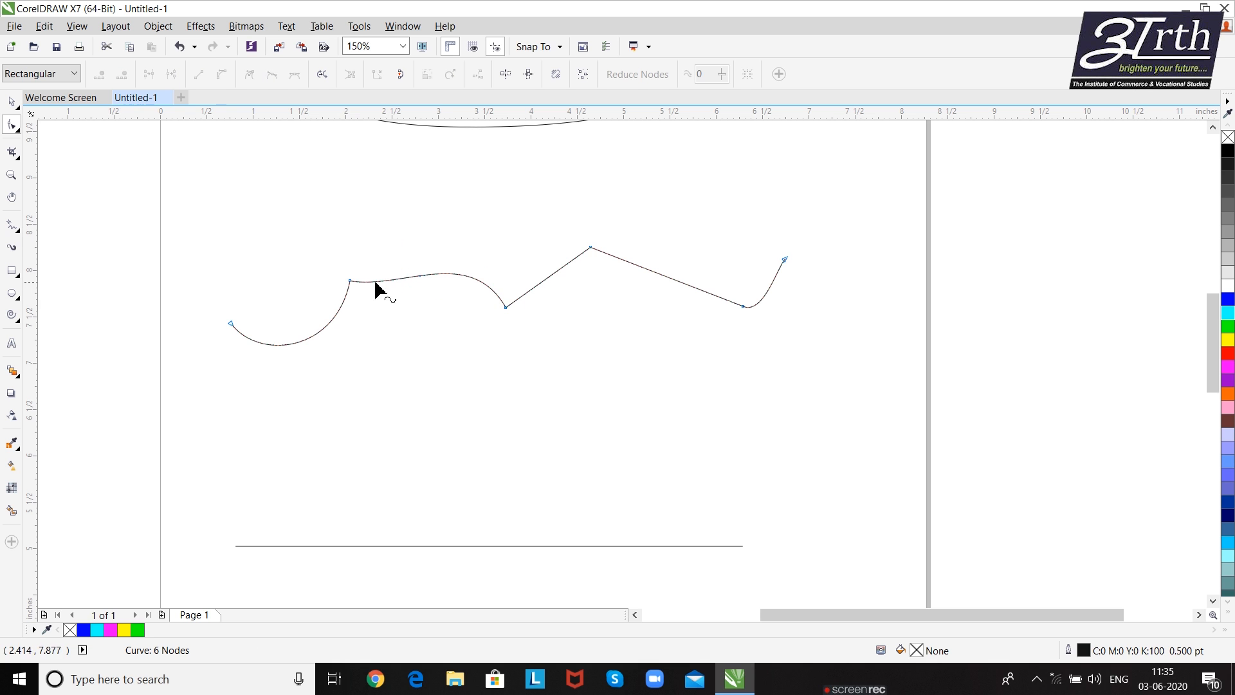
{"action": "left_click", "coordinate": [506, 309]}
{"action": "left_click_drag", "start_coordinate": [406, 296], "coordinate": [399, 248]}
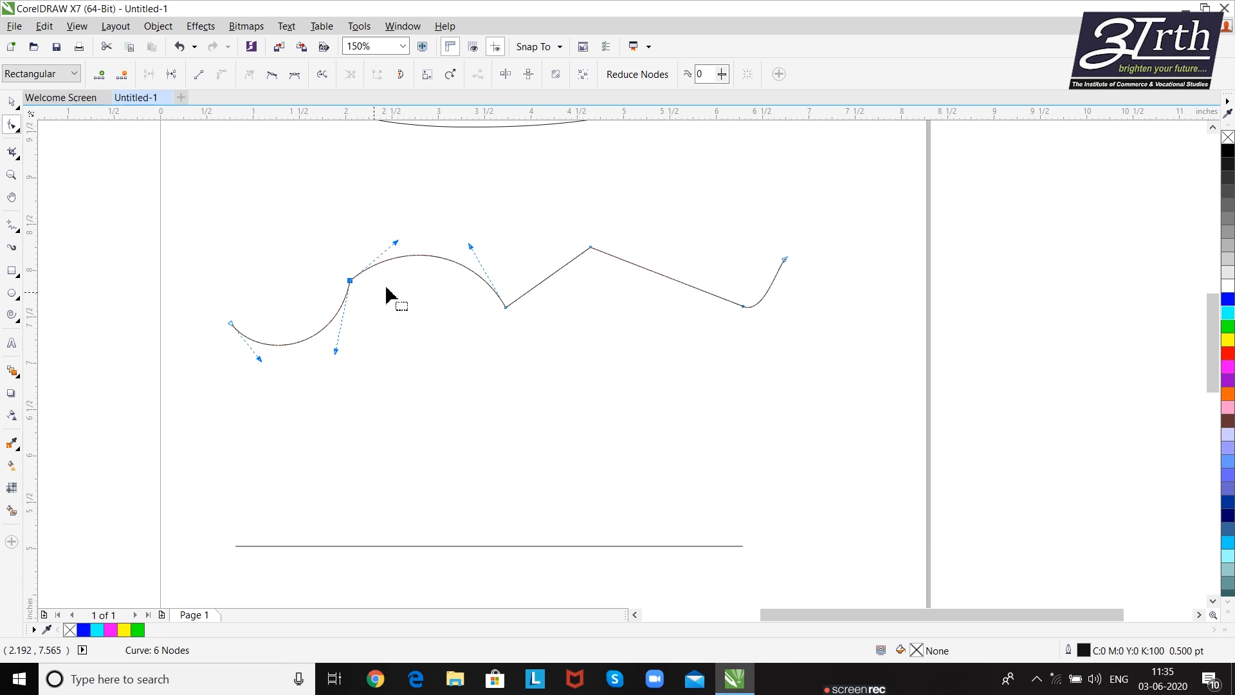
- Move the second node up and slightly left, and swing both of its control handles downward to form a sharp peak
{"action": "left_click_drag", "start_coordinate": [505, 387], "coordinate": [512, 253]}
{"action": "mouse_move", "coordinate": [500, 415]}
{"action": "left_mouse_down"}
{"action": "mouse_move", "coordinate": [477, 302]}
{"action": "mouse_move", "coordinate": [419, 547]}
{"action": "left_mouse_up"}
{"action": "left_click_drag", "start_coordinate": [422, 463], "coordinate": [506, 464]}
{"action": "scroll", "coordinate": [422, 500], "scroll_direction": "up", "scroll_amount": 1}
{"action": "scroll", "coordinate": [511, 546], "scroll_direction": "down", "scroll_amount": 1}
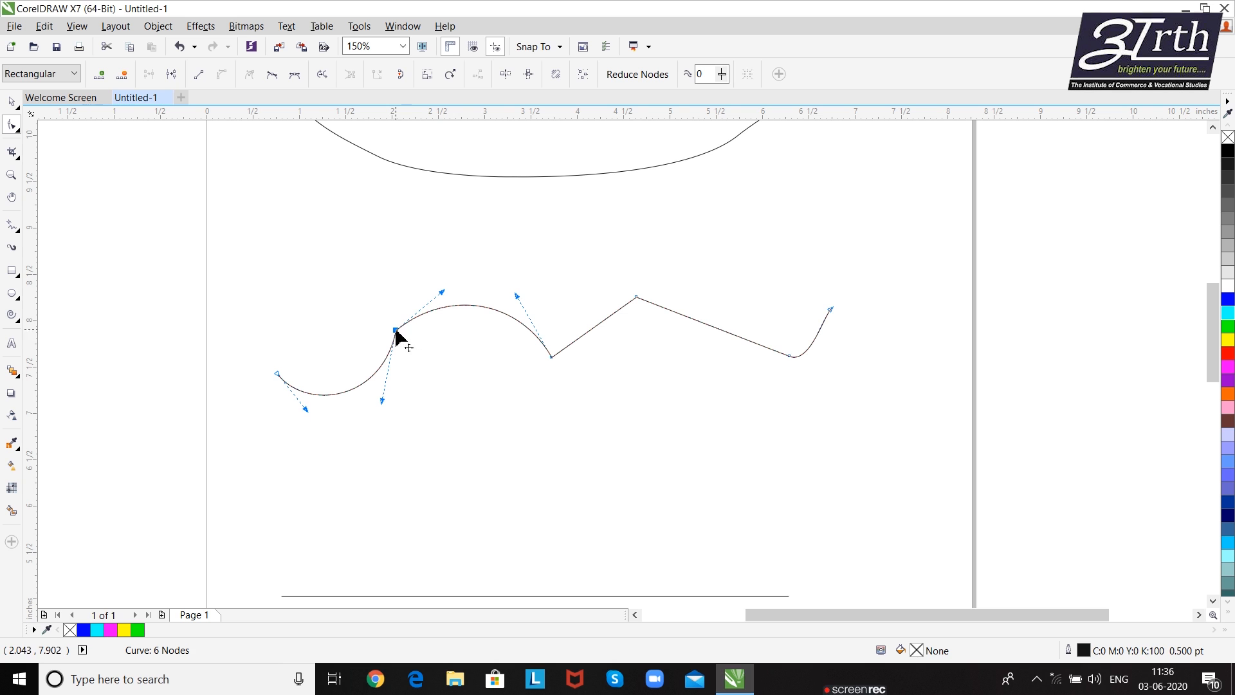
{"action": "left_click_drag", "start_coordinate": [442, 292], "coordinate": [430, 401]}
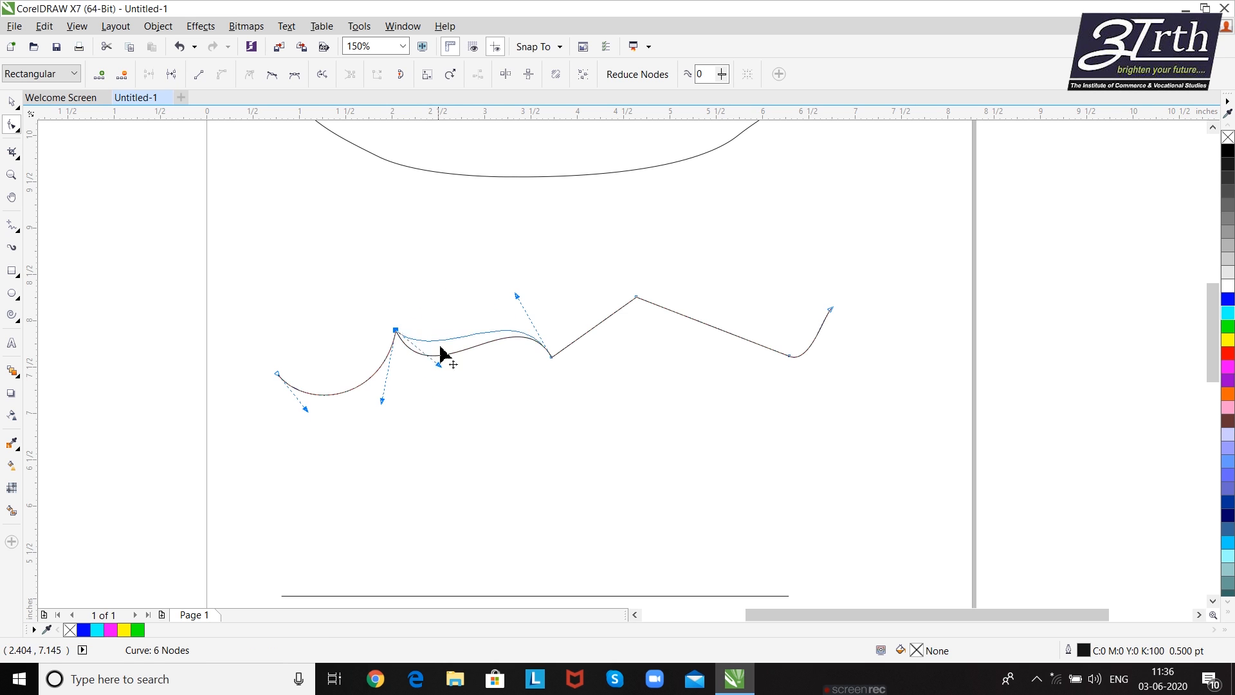
{"action": "left_click_drag", "start_coordinate": [441, 353], "coordinate": [433, 327]}
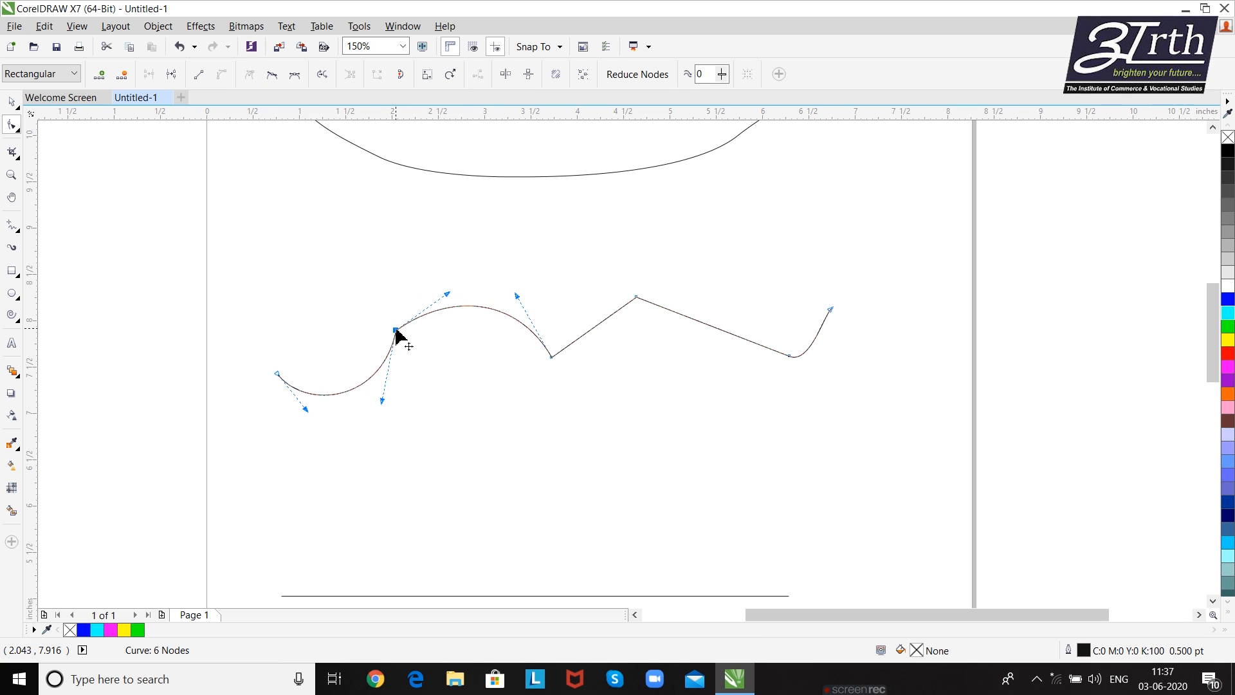
{"action": "left_click_drag", "start_coordinate": [395, 331], "coordinate": [382, 284]}
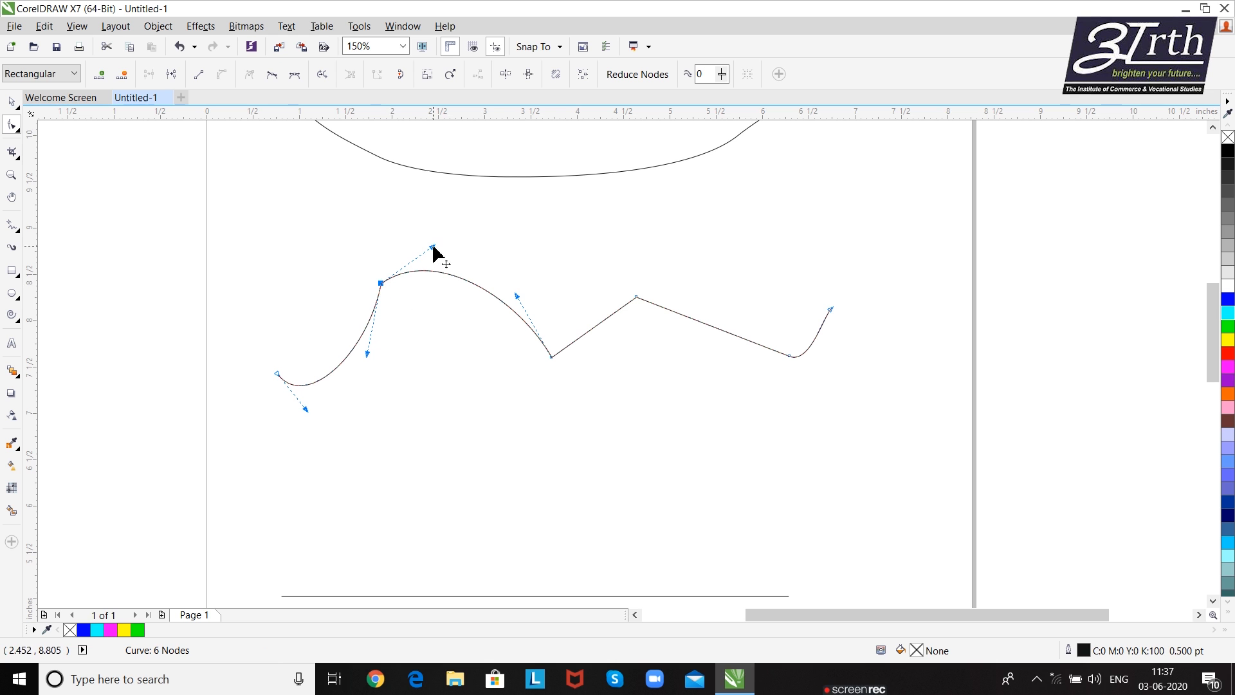
{"action": "left_click_drag", "start_coordinate": [432, 247], "coordinate": [390, 393]}
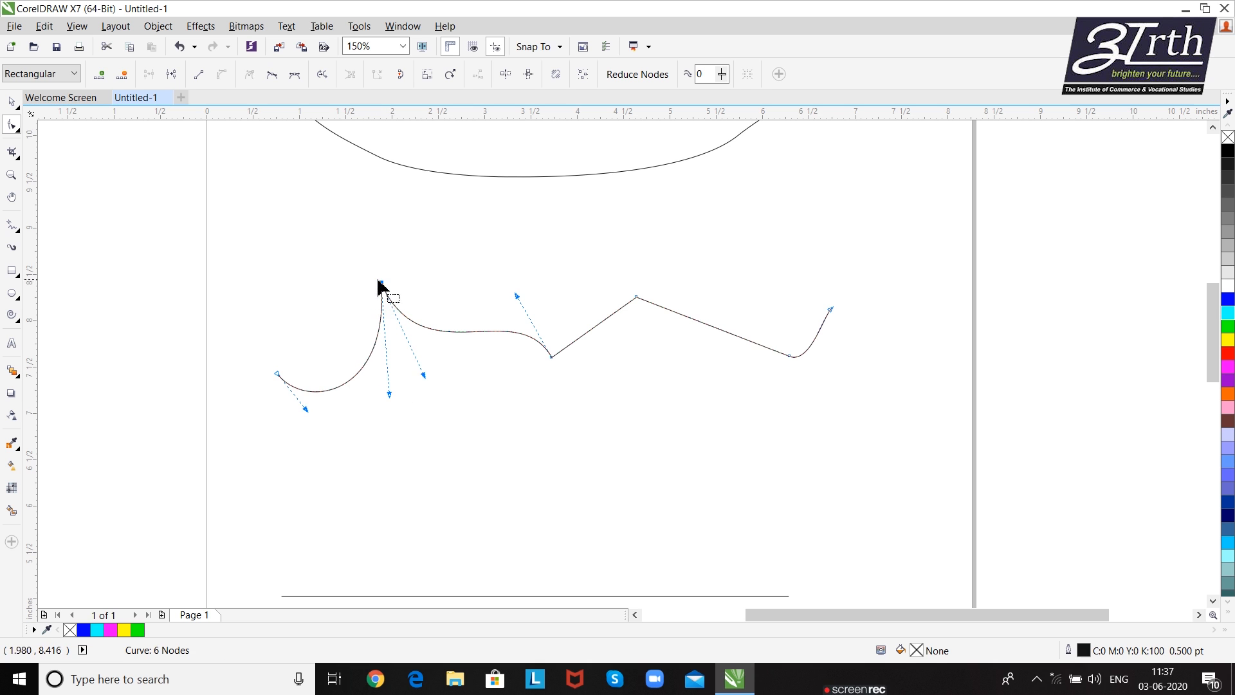
- Select the curve's third node, then return to the peak's second node and leave it selected with its handles shown
{"action": "left_click", "coordinate": [552, 358]}
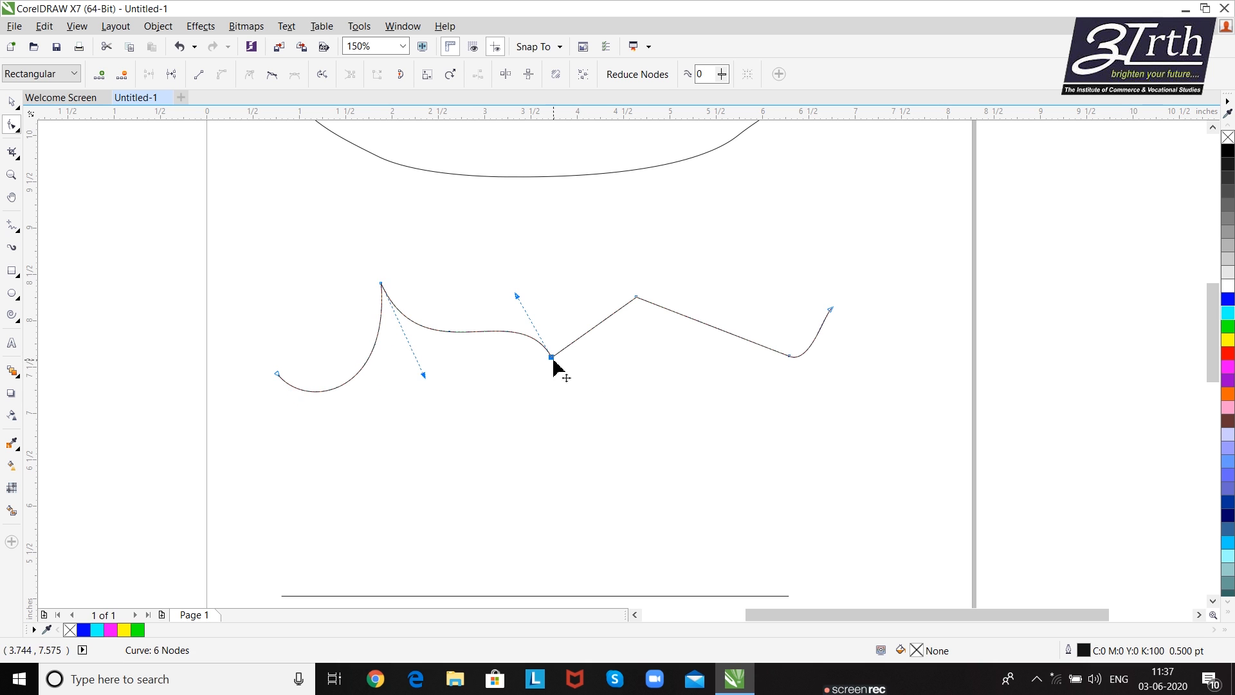
{"action": "left_click_drag", "start_coordinate": [360, 274], "coordinate": [408, 296]}
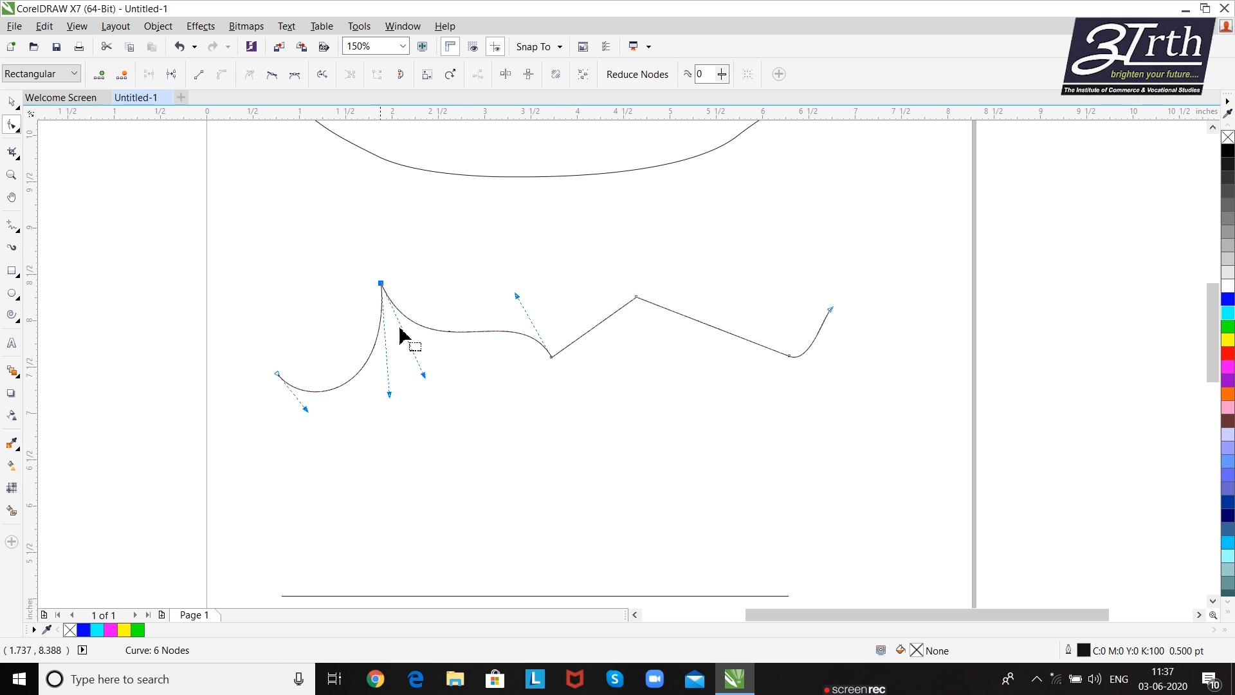
{"action": "left_click", "coordinate": [412, 364]}
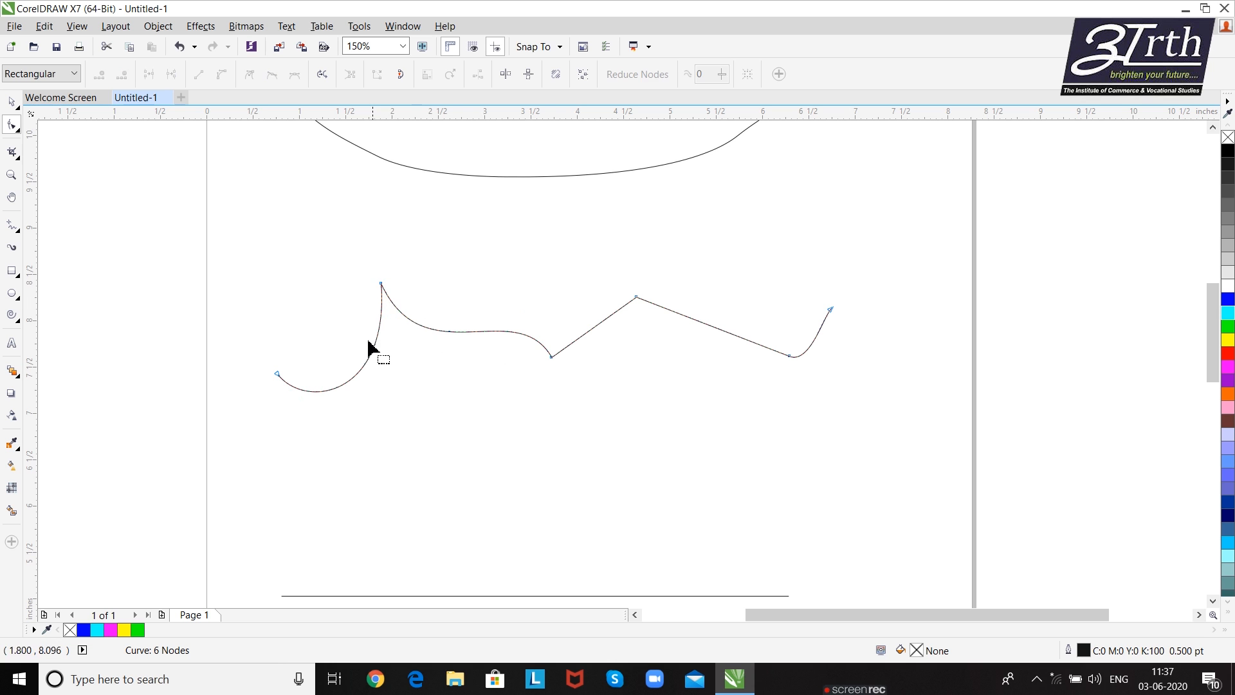
{"action": "left_click", "coordinate": [380, 284]}
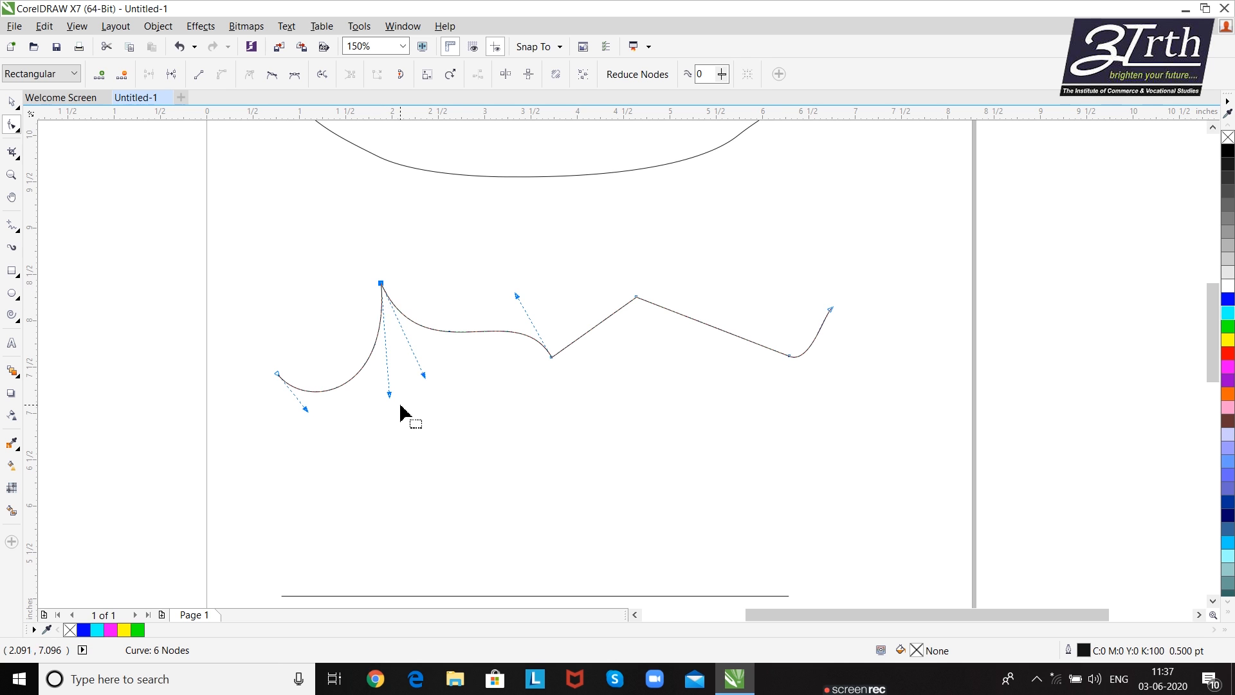
- Pull both control handles of the sharp peak's second node farther down to deepen the curves on either side
{"action": "left_click_drag", "start_coordinate": [388, 395], "coordinate": [416, 465]}
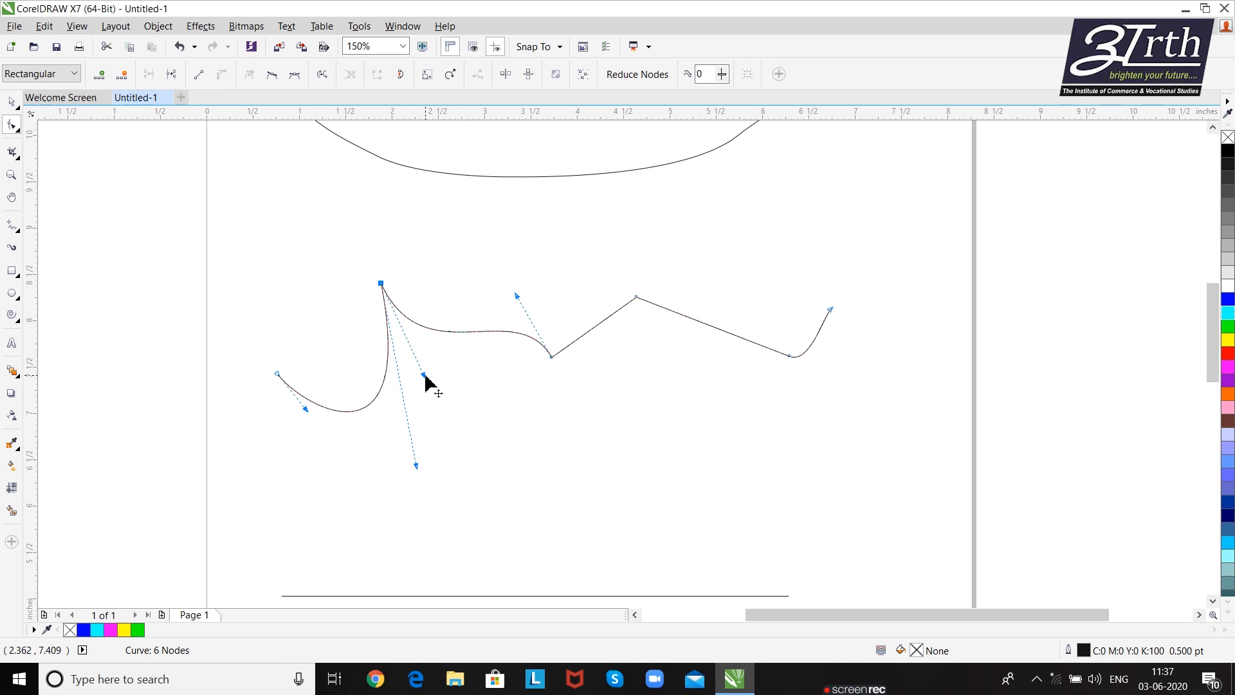
{"action": "left_click_drag", "start_coordinate": [424, 375], "coordinate": [438, 449]}
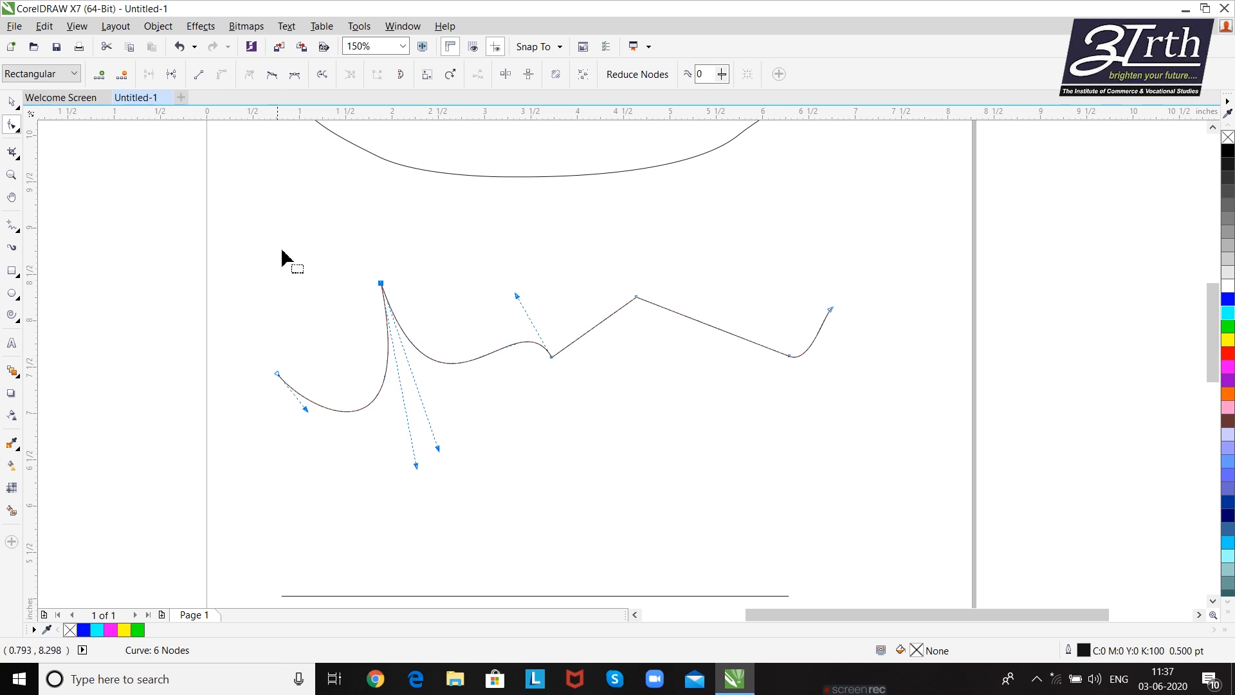
- Convert the curve's second node to a smooth node and swing its aligned handles to a nearly vertical direction
{"action": "left_click", "coordinate": [272, 76]}
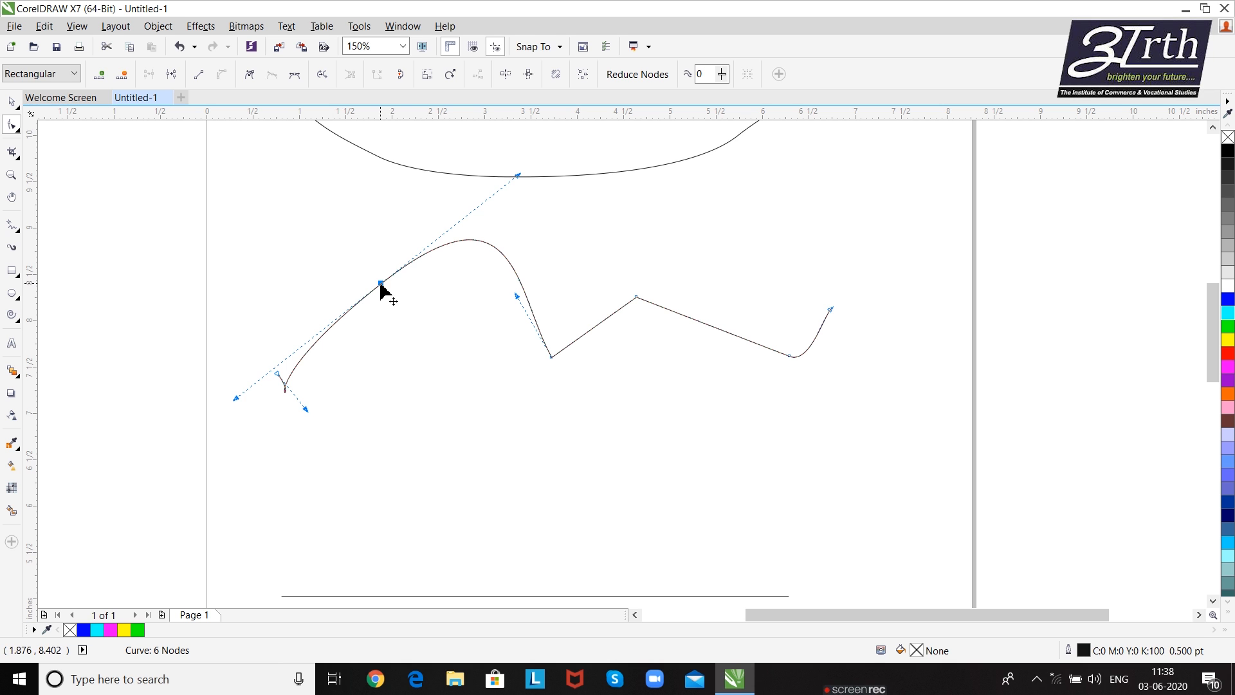
{"action": "left_click", "coordinate": [250, 76]}
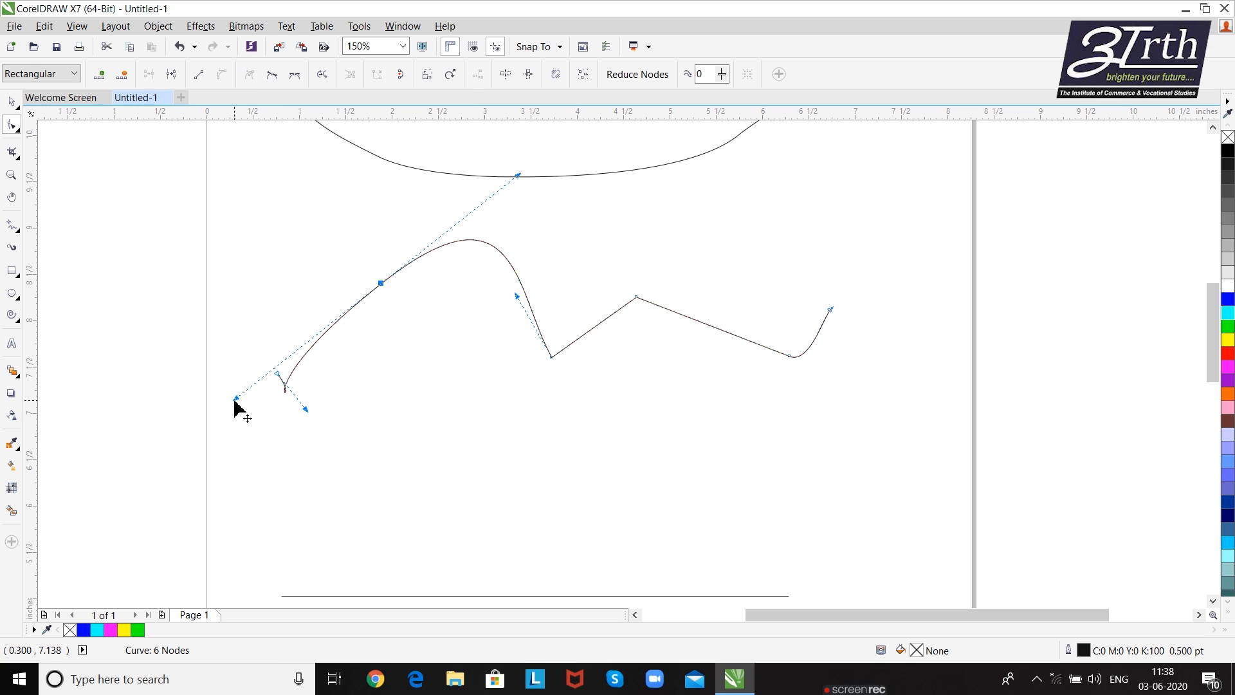
{"action": "left_click", "coordinate": [272, 76]}
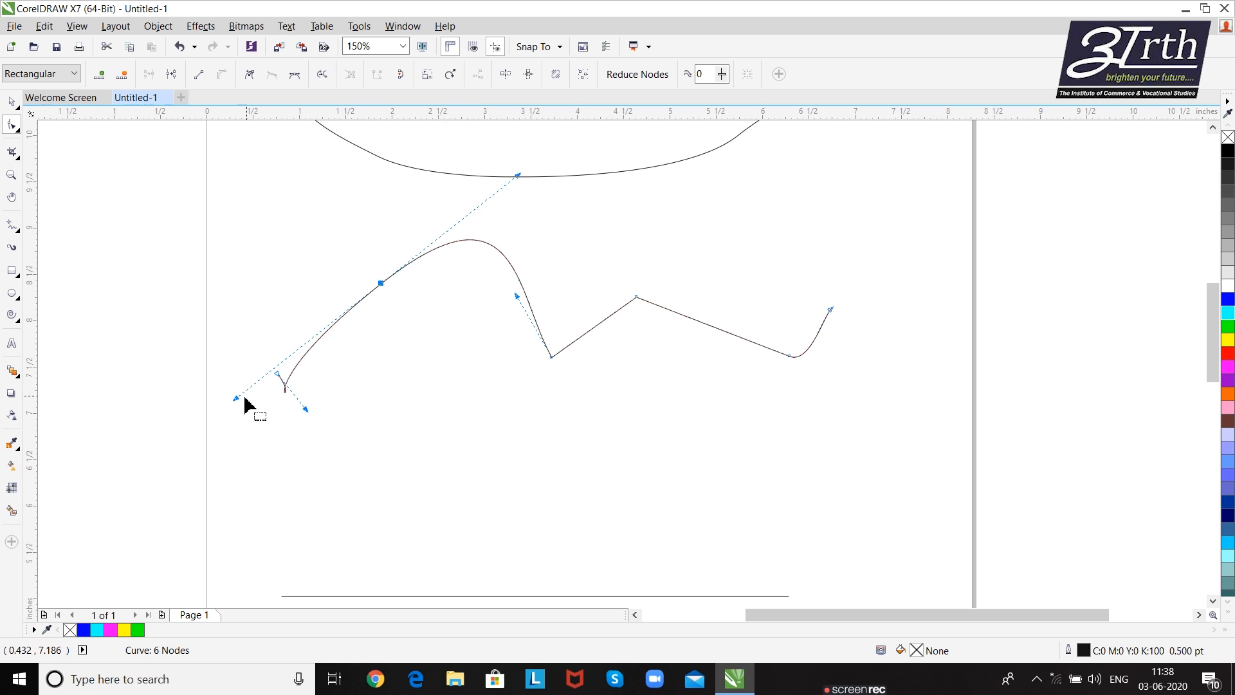
{"action": "left_click_drag", "start_coordinate": [235, 400], "coordinate": [378, 371]}
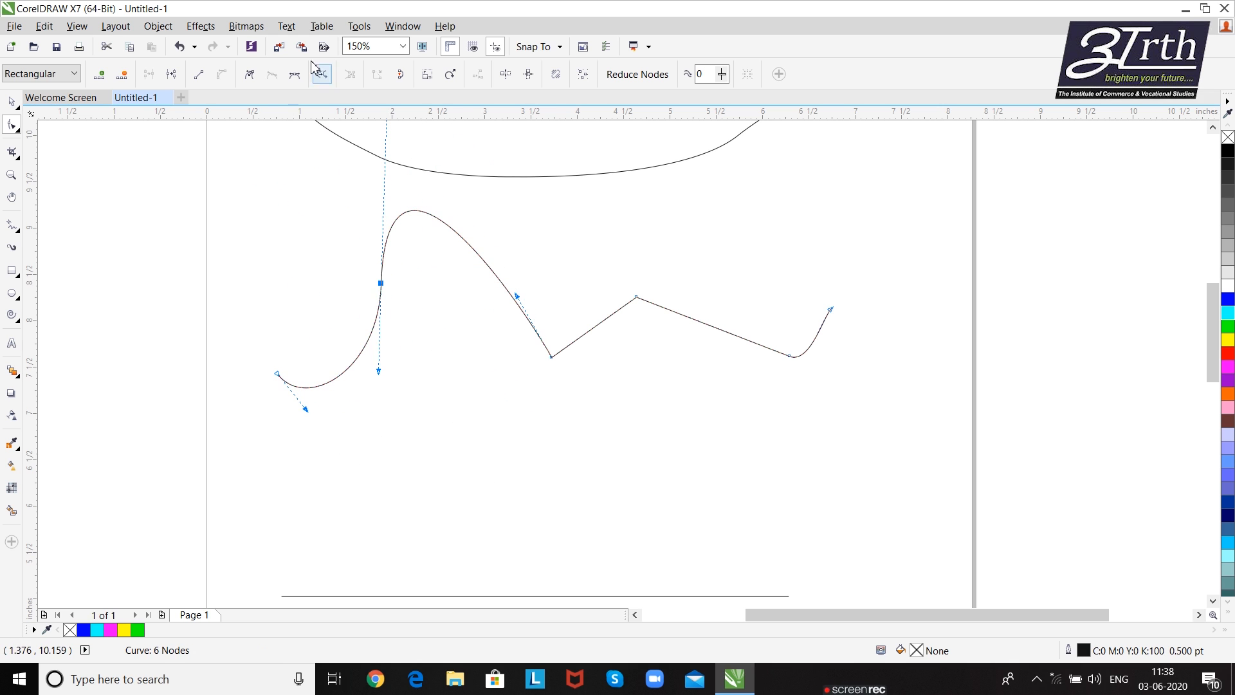
- Turn the second node into a cusp and swing its two handles independently toward the right
{"action": "left_click", "coordinate": [251, 76]}
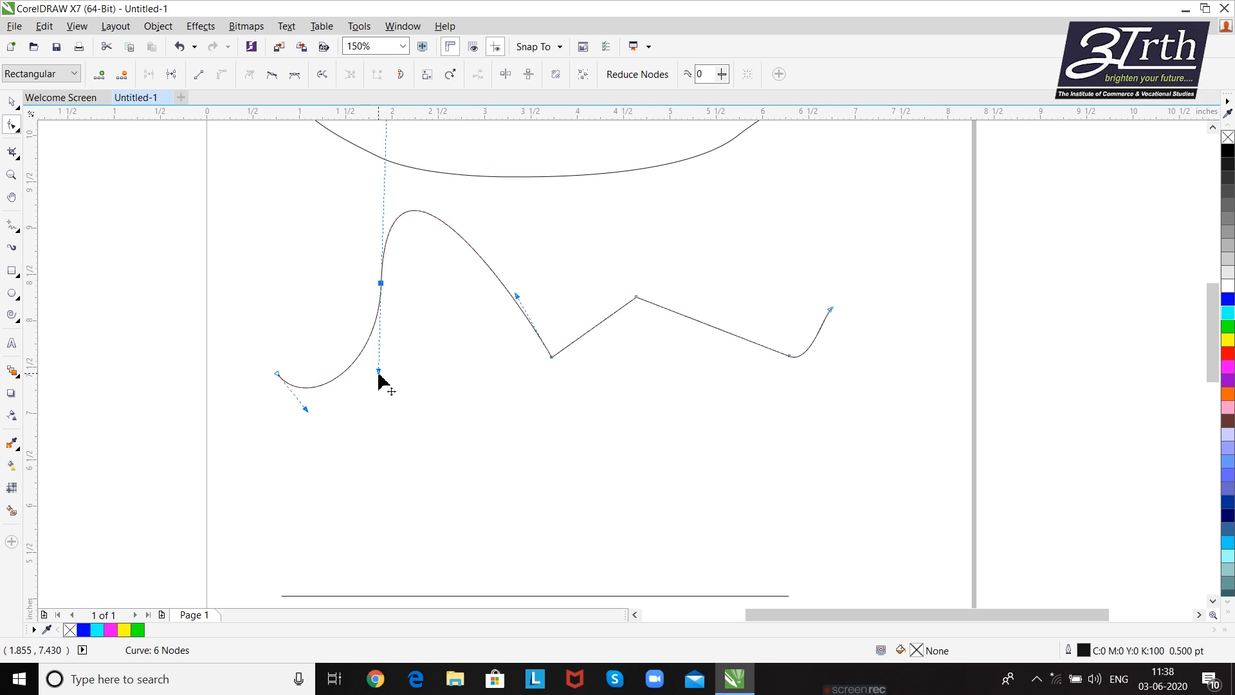
{"action": "left_click_drag", "start_coordinate": [379, 372], "coordinate": [456, 311]}
{"action": "scroll", "coordinate": [433, 204], "scroll_direction": "up", "scroll_amount": 2}
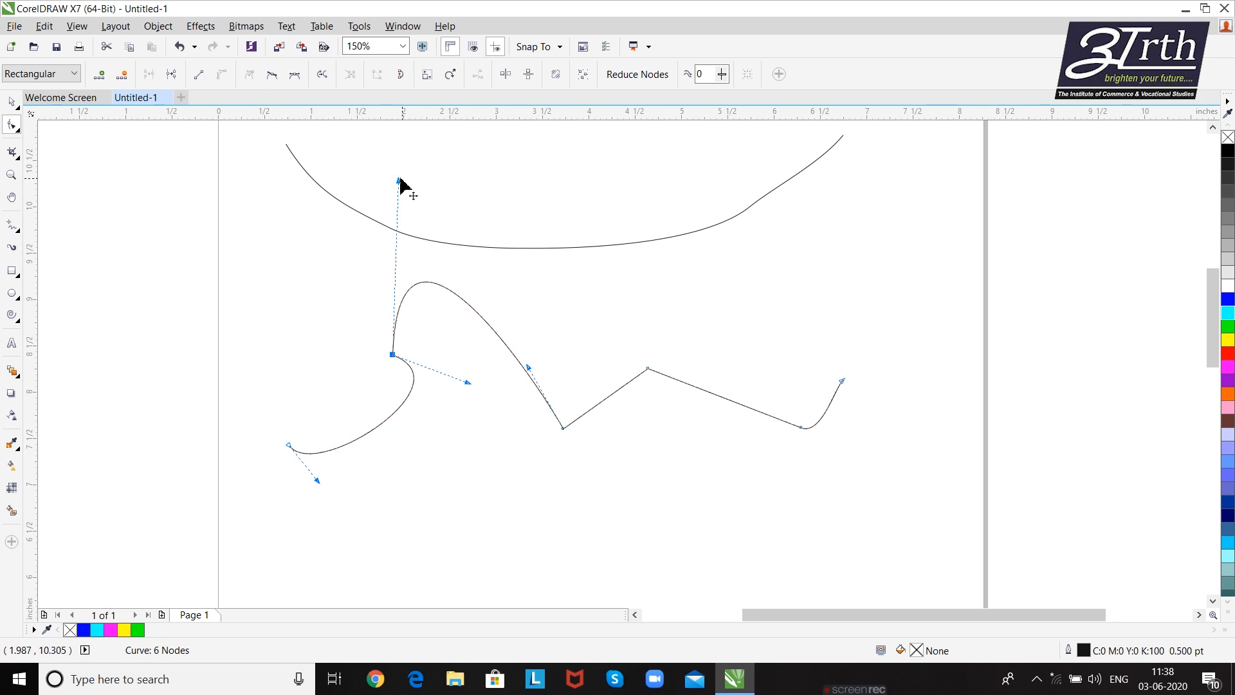
{"action": "left_click_drag", "start_coordinate": [399, 182], "coordinate": [560, 308]}
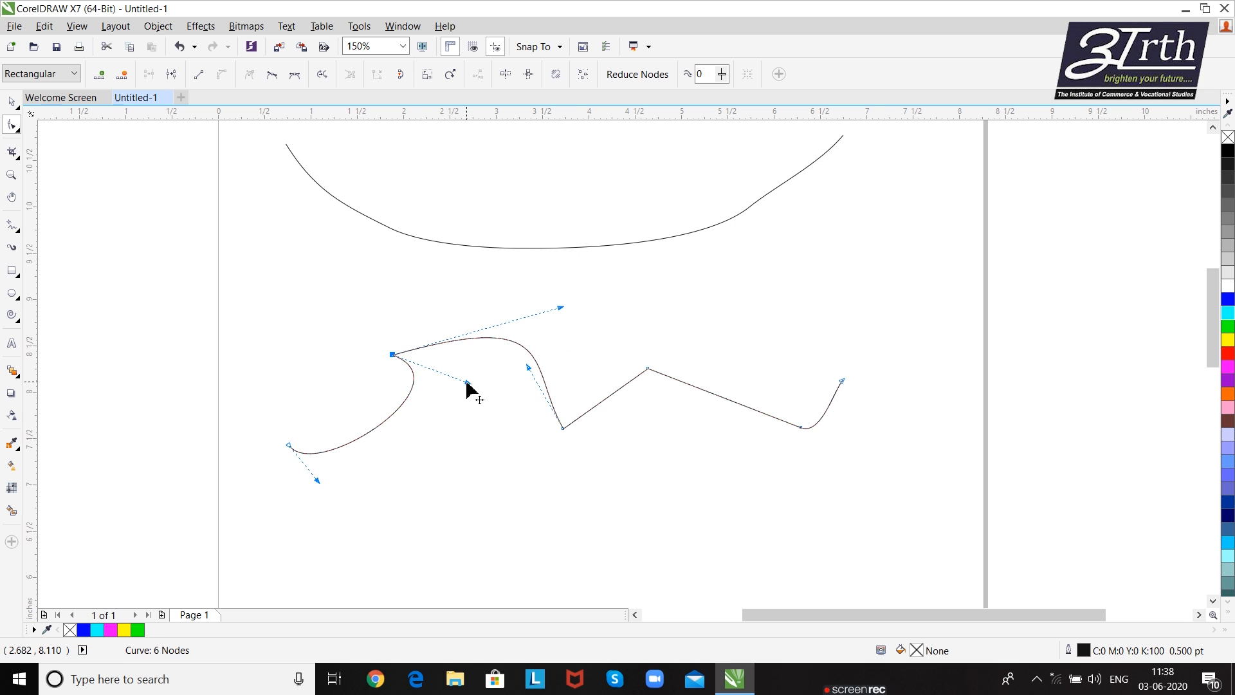
{"action": "left_click_drag", "start_coordinate": [470, 383], "coordinate": [657, 333]}
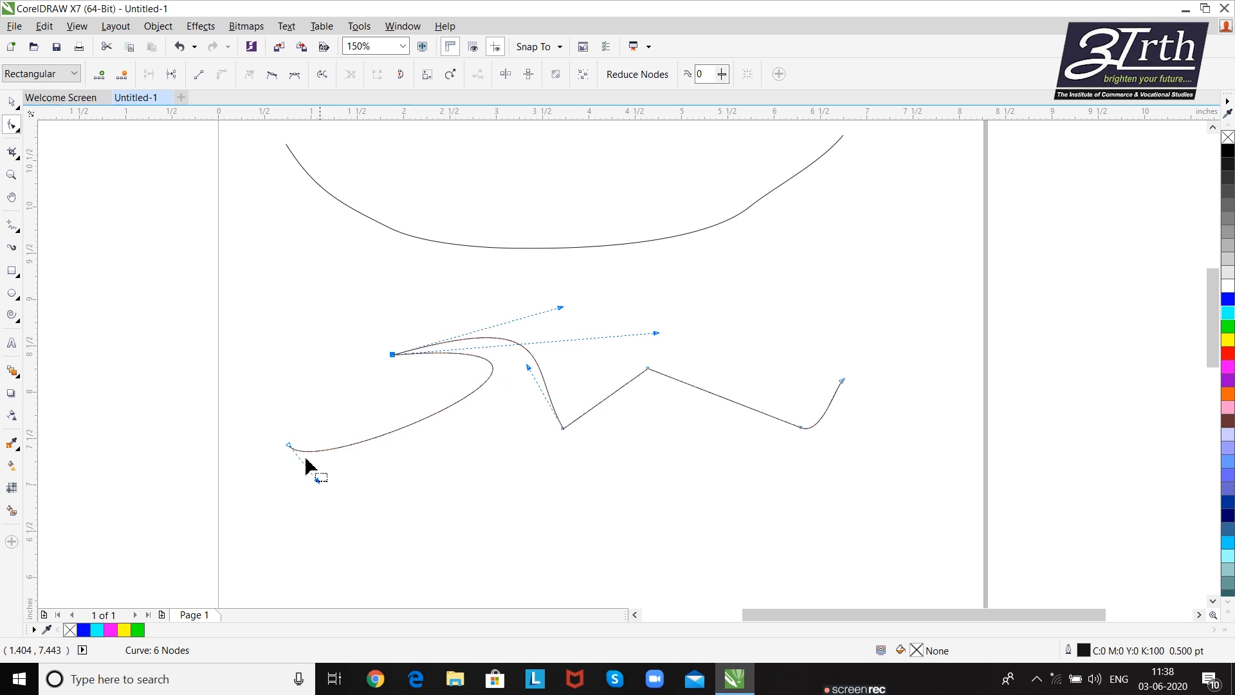
- Make the second node symmetrical and shorten and rotate its equal handles so the curve forms a rounded arch
{"action": "left_click", "coordinate": [296, 77]}
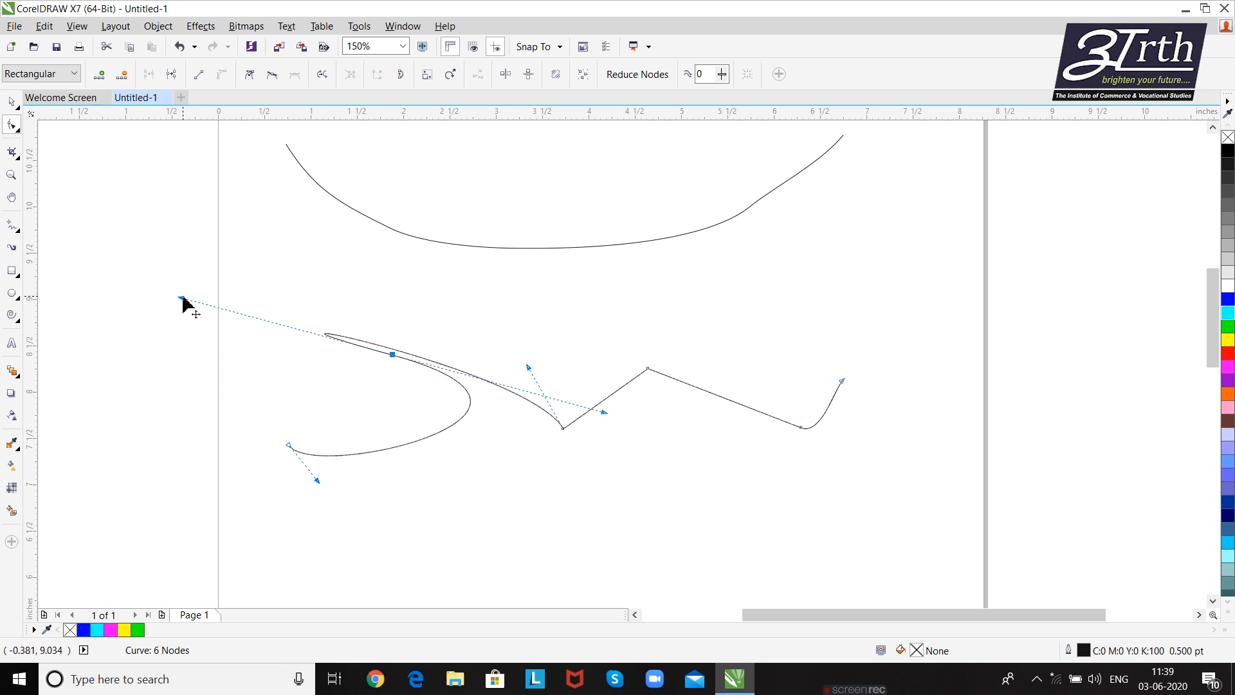
{"action": "left_click_drag", "start_coordinate": [182, 298], "coordinate": [467, 326]}
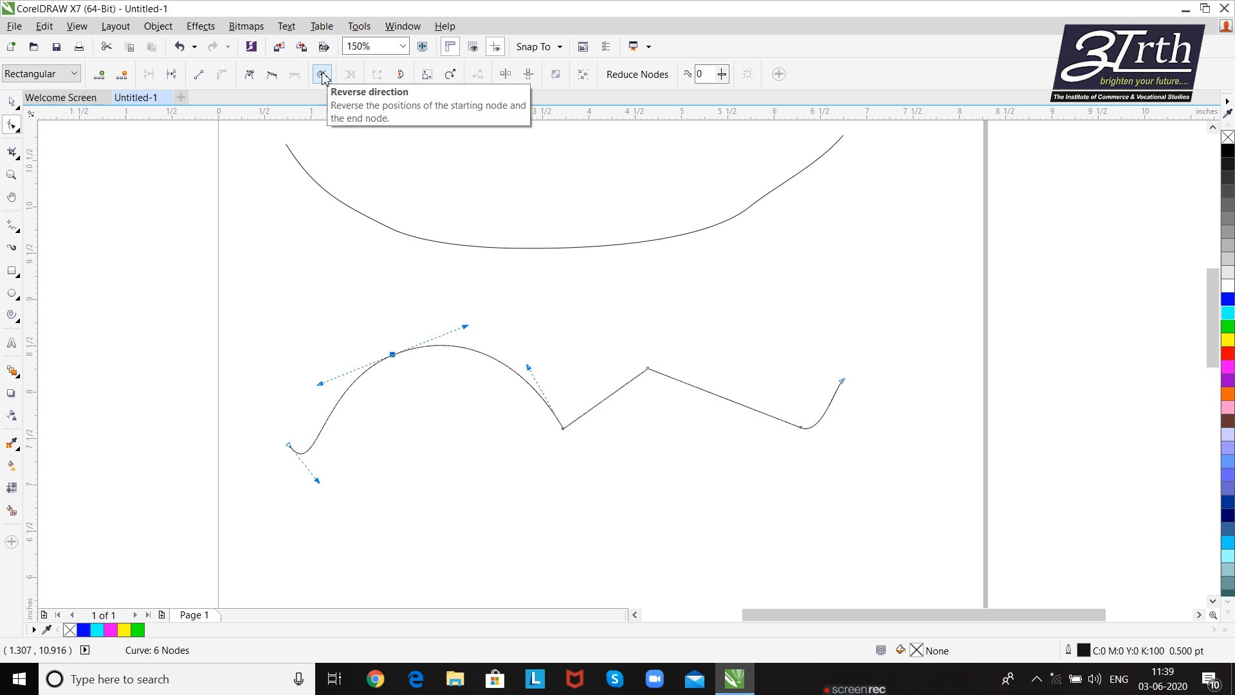
- Select the curve's starting node to show its handle, then clear the node selection
{"action": "left_click_drag", "start_coordinate": [281, 436], "coordinate": [319, 476]}
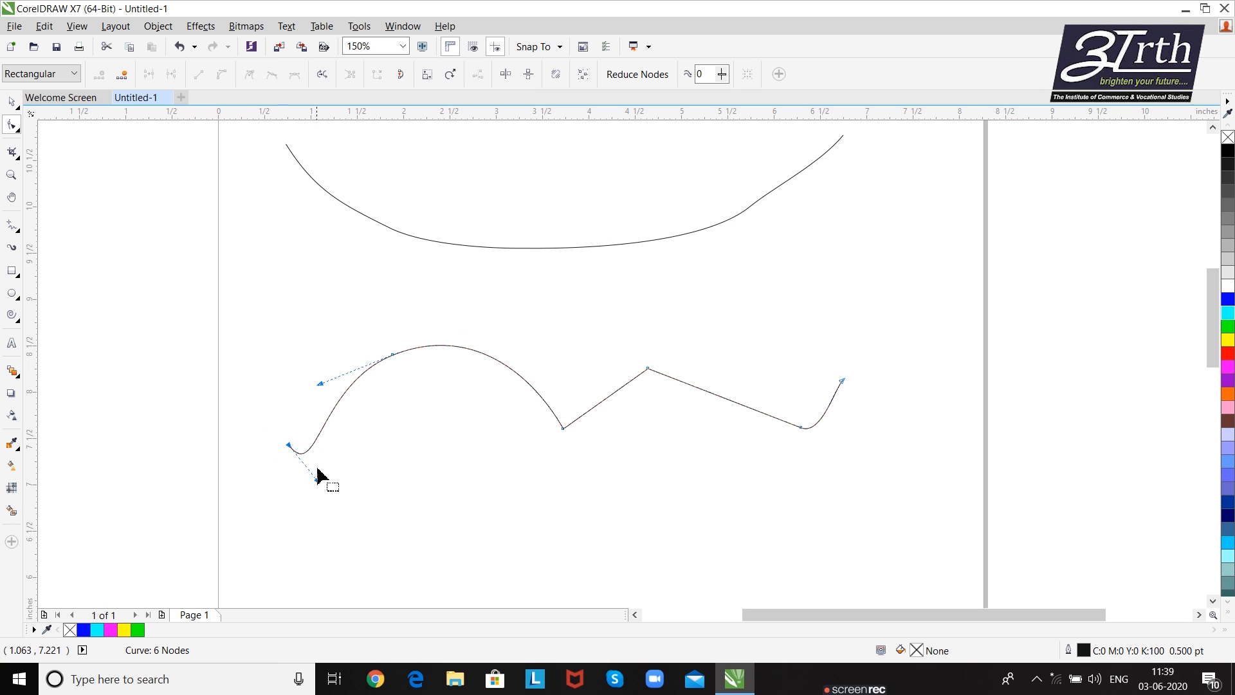
{"action": "left_click", "coordinate": [261, 368]}
{"action": "left_click_drag", "start_coordinate": [277, 434], "coordinate": [305, 464]}
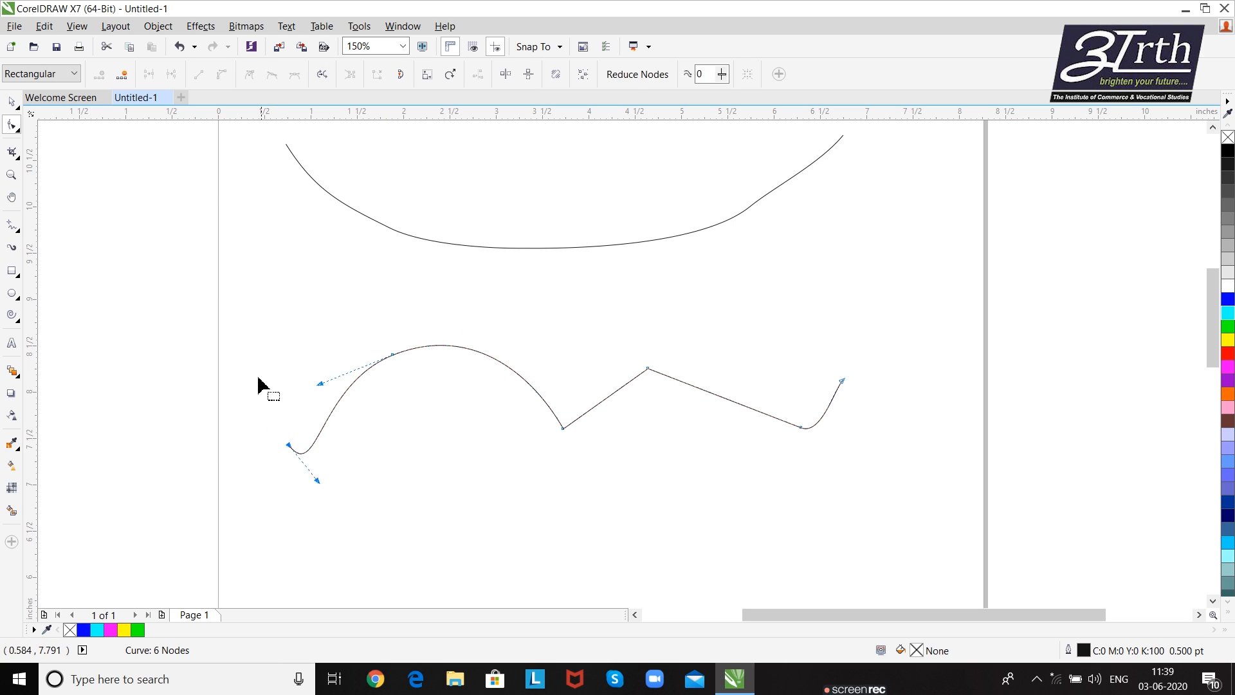
{"action": "left_click", "coordinate": [259, 385]}
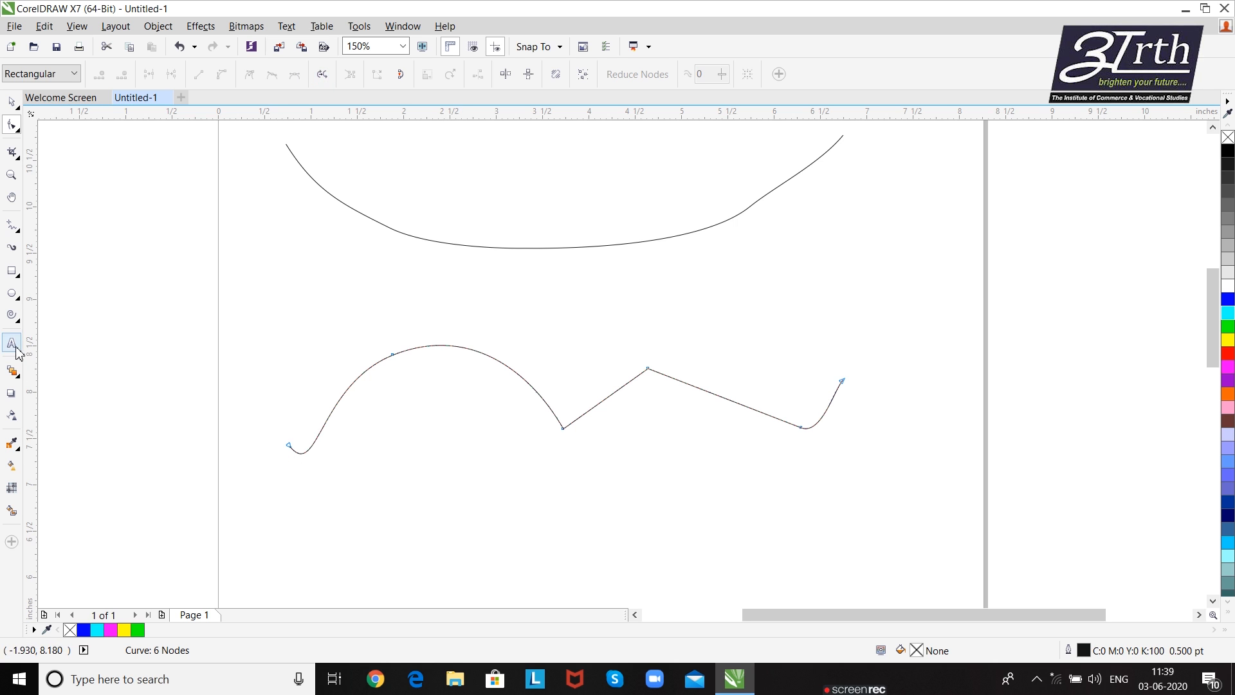
- Add the artistic text labels A at the curve's starting node and B beside its end node
{"action": "key", "text": "F8"}
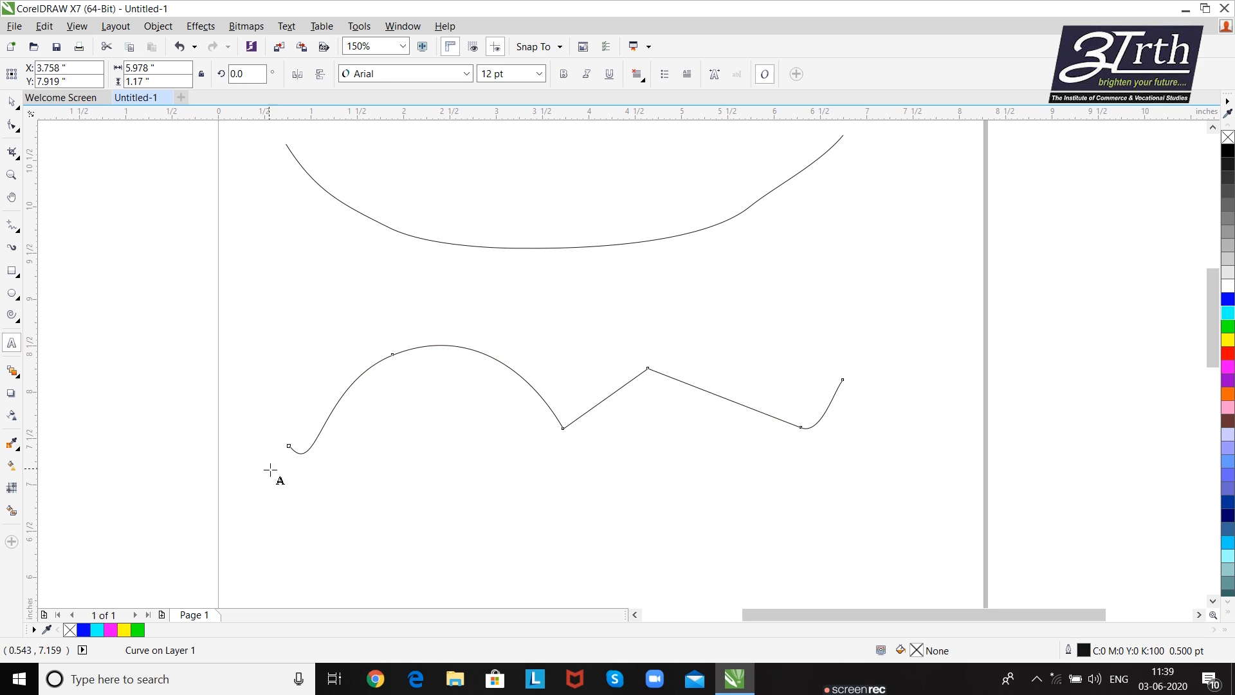
{"action": "left_click", "coordinate": [280, 461]}
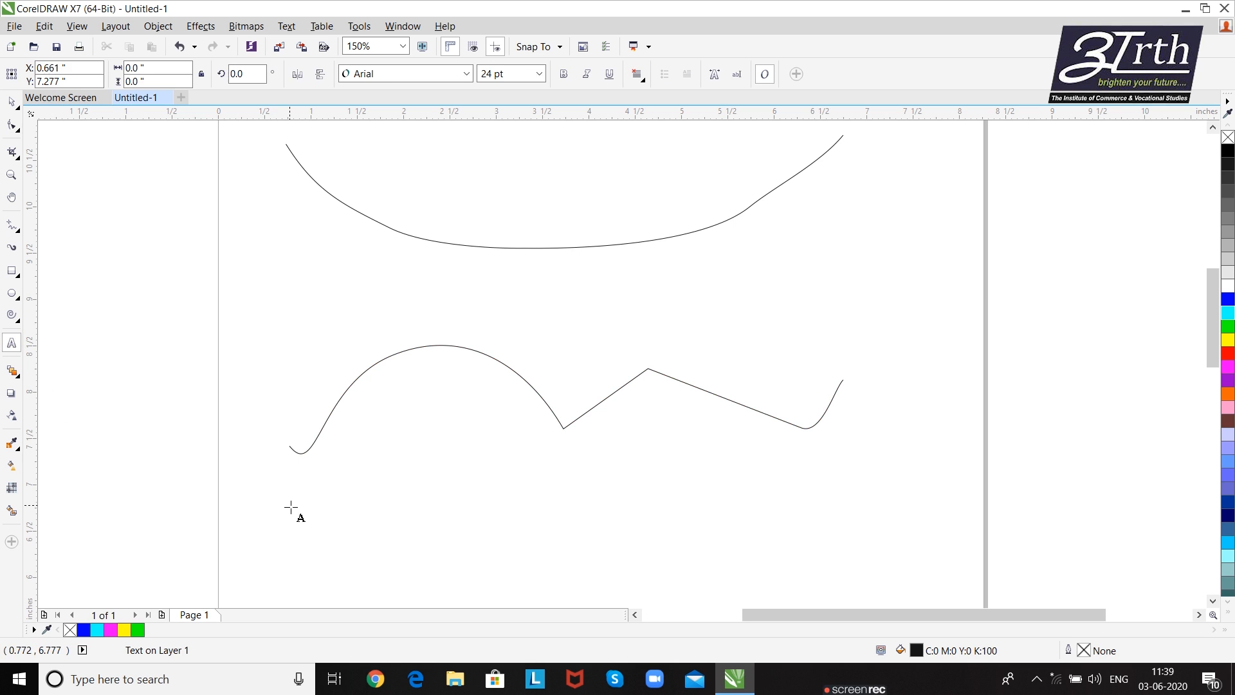
{"action": "type", "text": "A"}
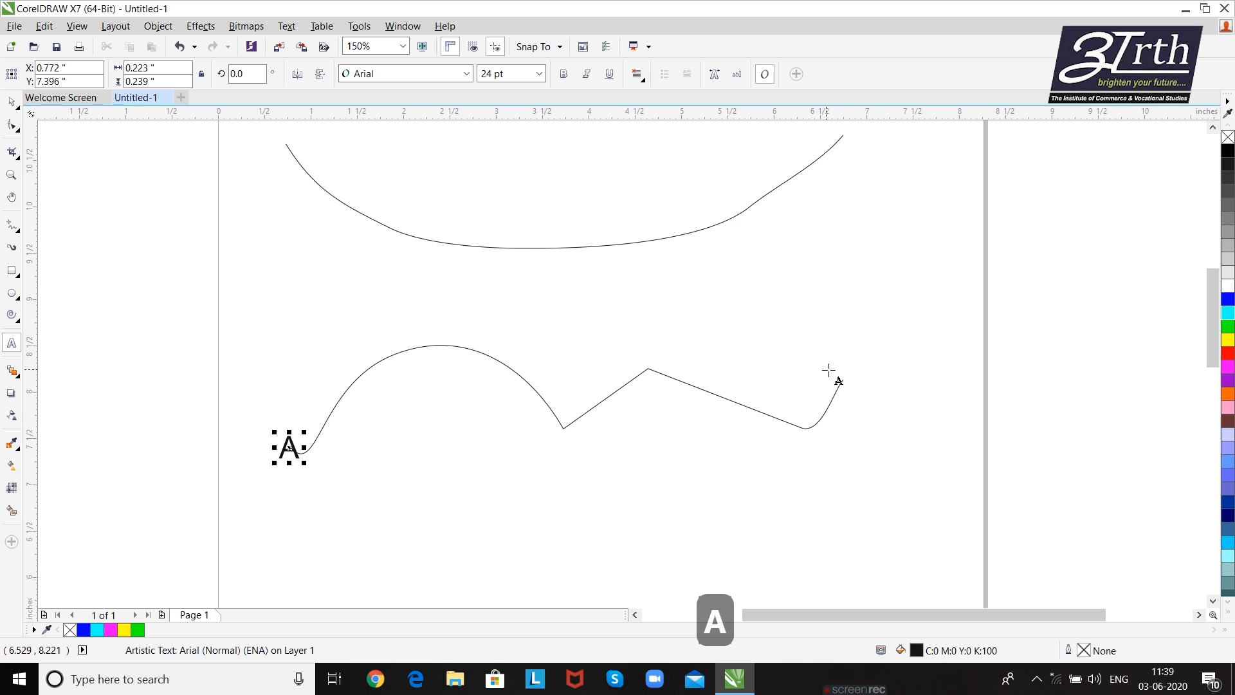
{"action": "left_click", "coordinate": [856, 384]}
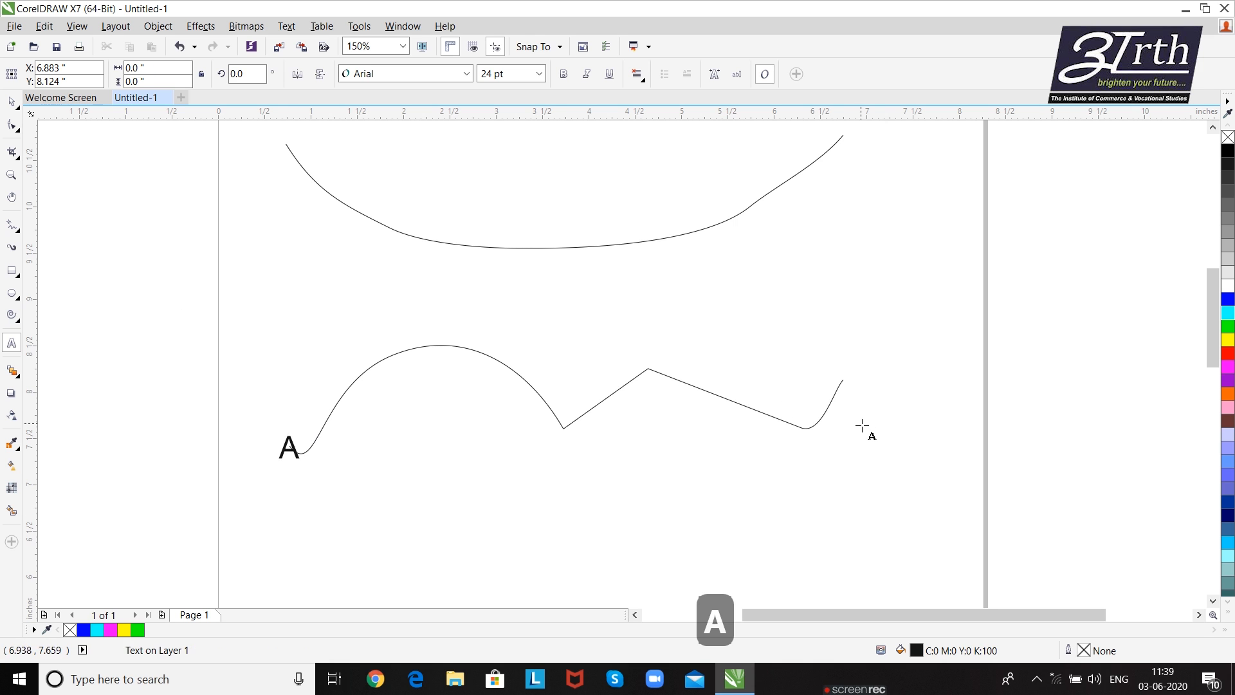
{"action": "type", "text": "B"}
{"action": "key", "text": "Escape"}
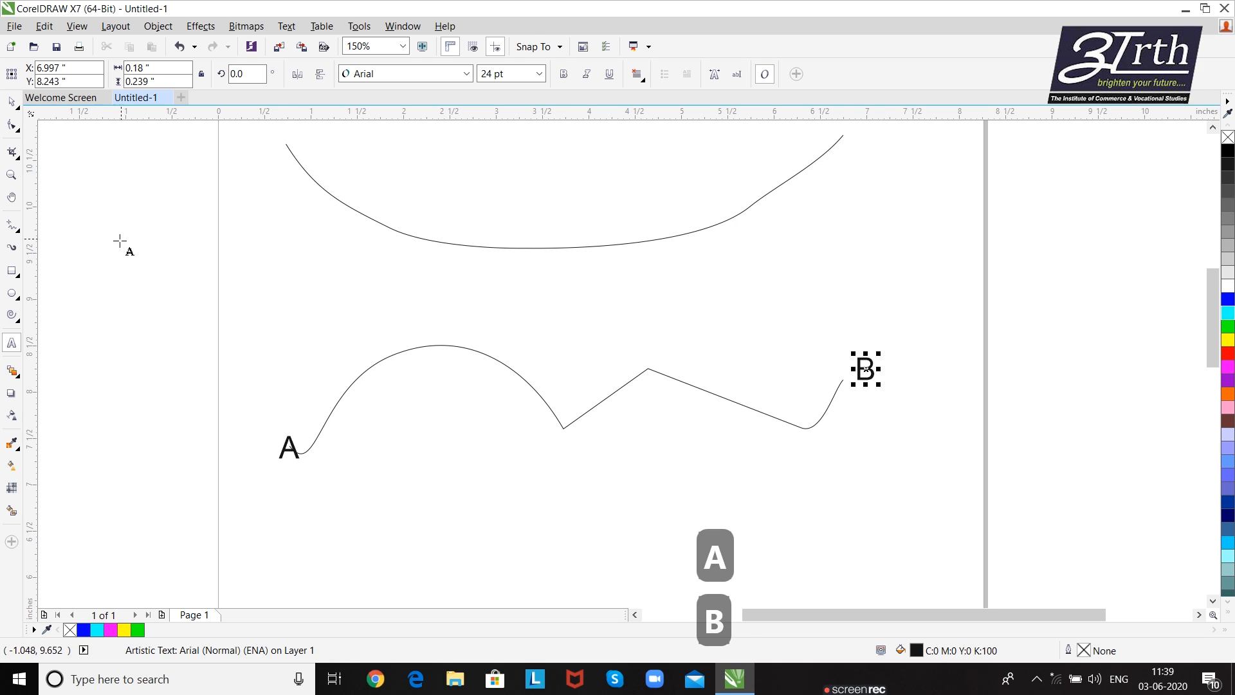
- Select the labelled curve's end node at B with the Shape tool, reverse the curve's direction, and reverse it back
{"action": "left_click", "coordinate": [12, 124]}
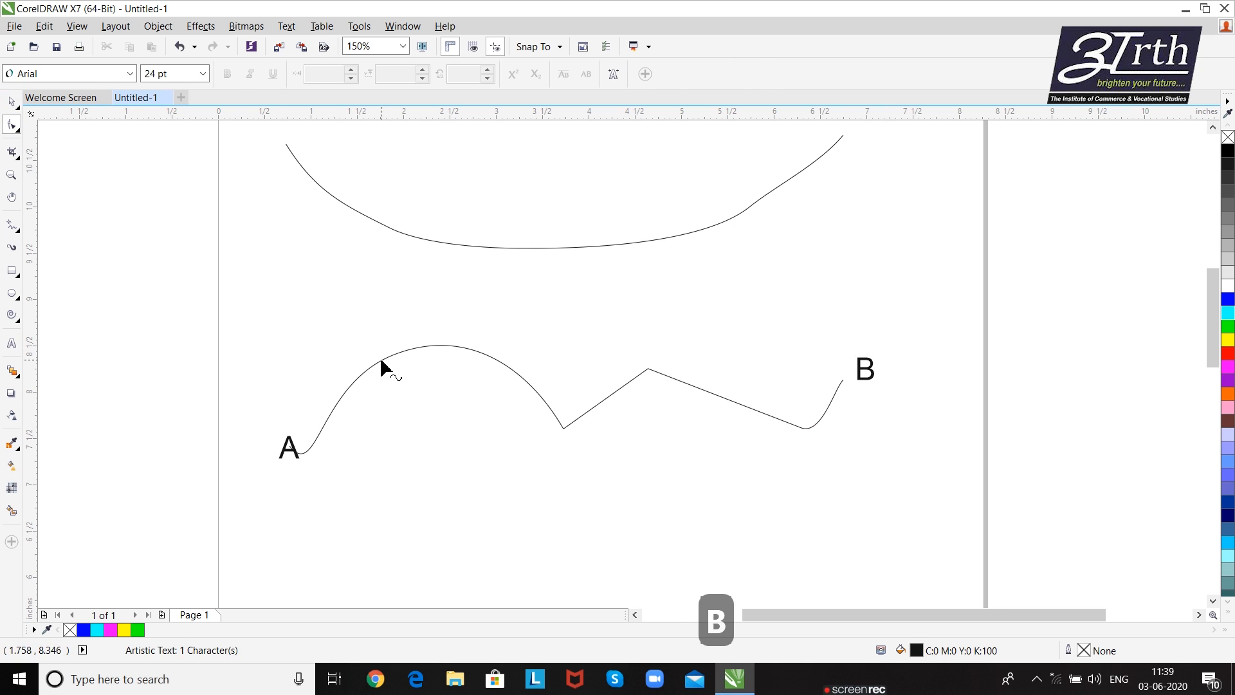
{"action": "left_click", "coordinate": [380, 370]}
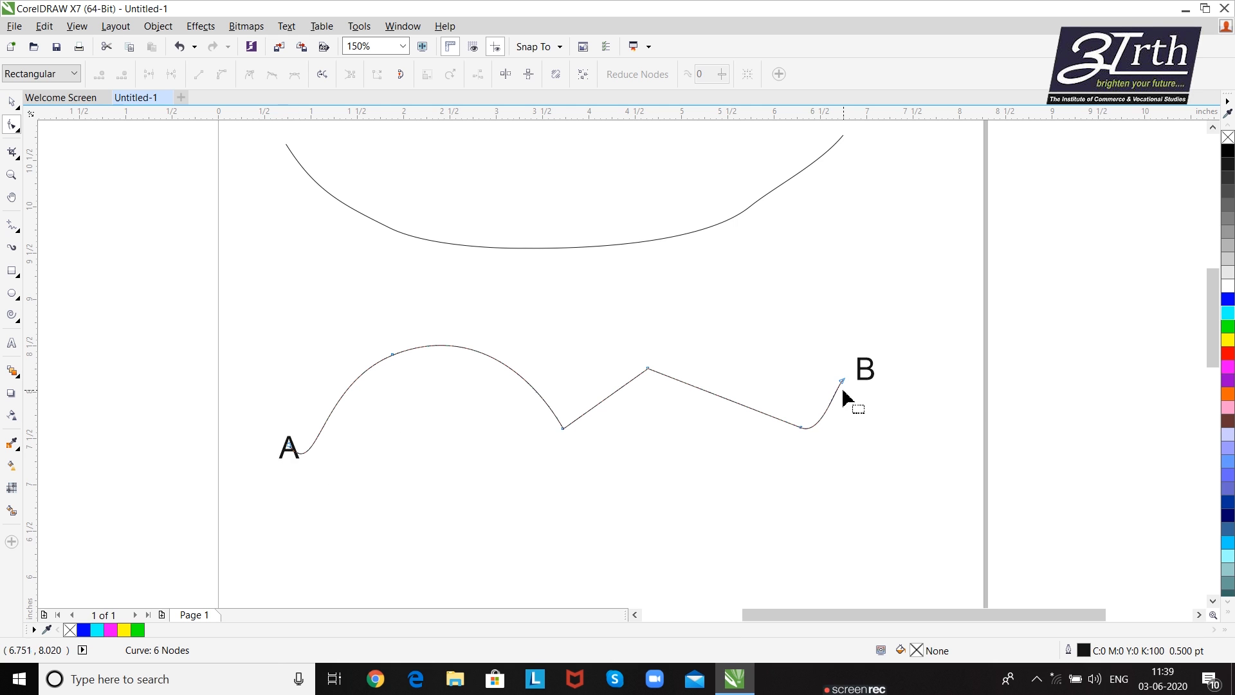
{"action": "left_click", "coordinate": [645, 370]}
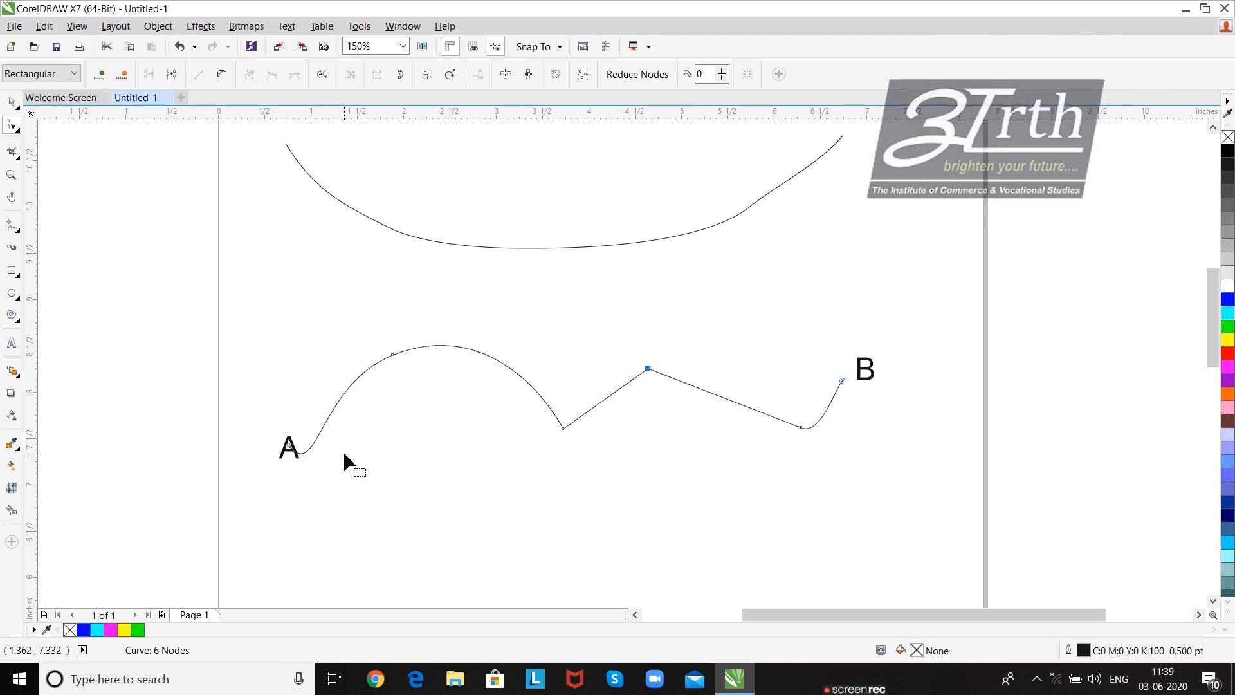
{"action": "left_click", "coordinate": [838, 384]}
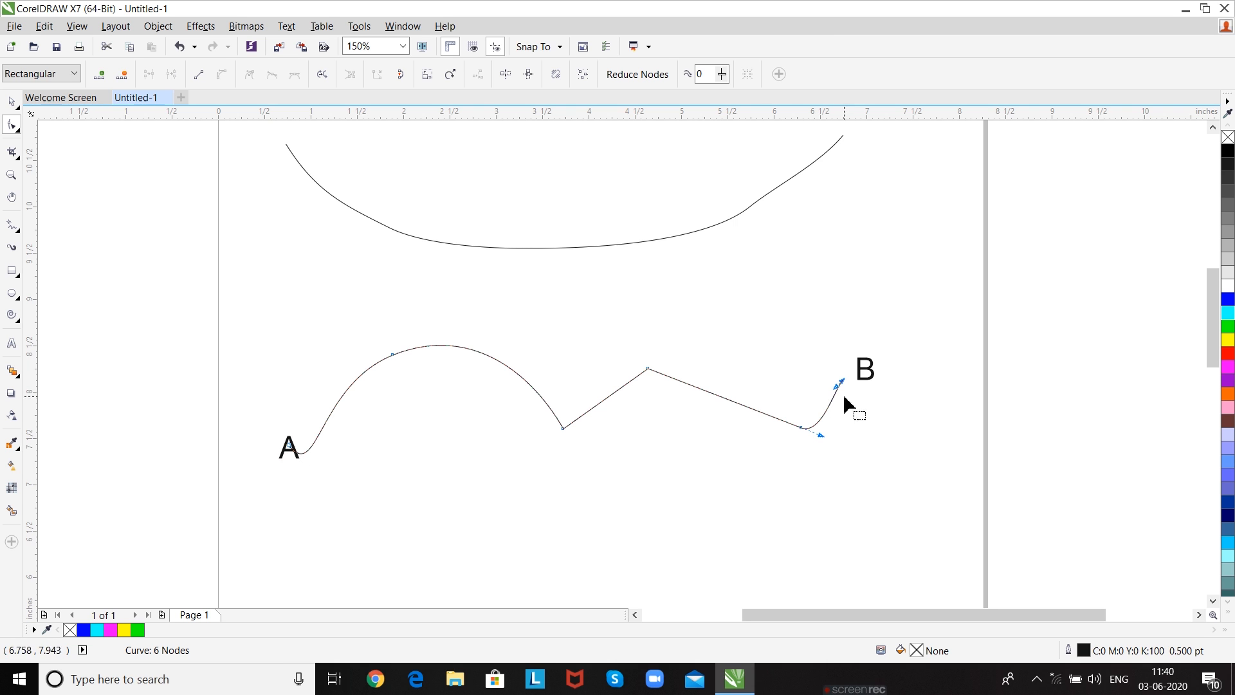
{"action": "left_click", "coordinate": [323, 77]}
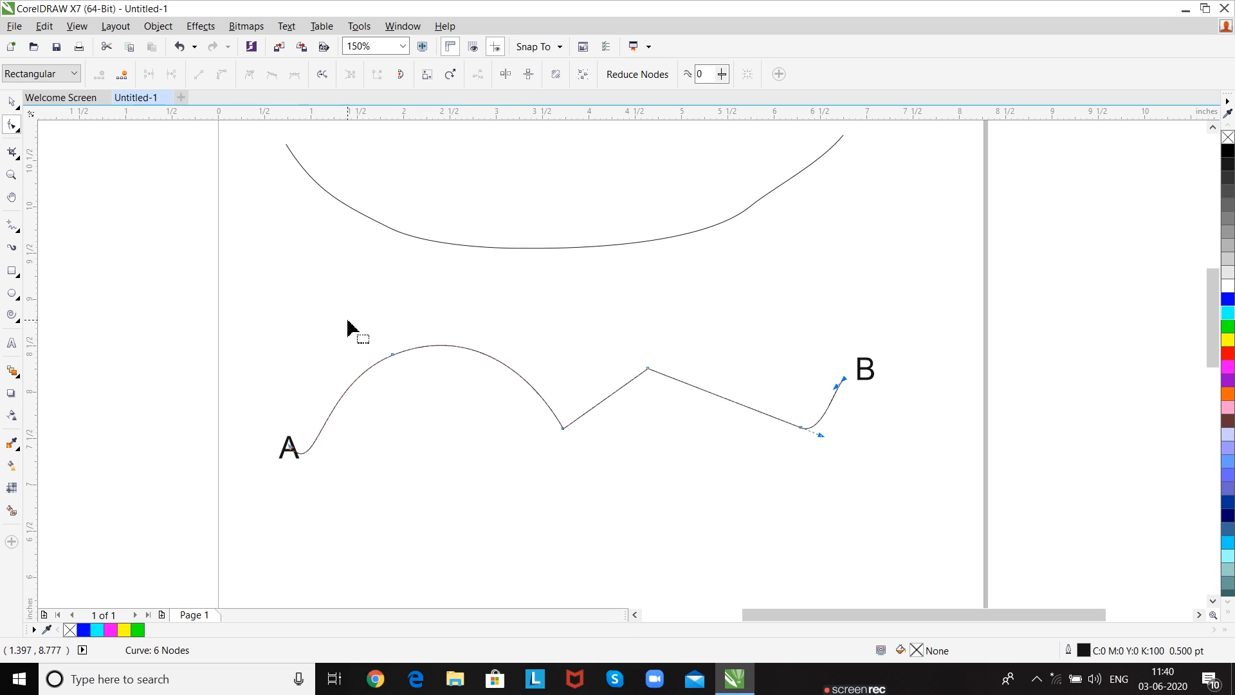
{"action": "left_click", "coordinate": [323, 74]}
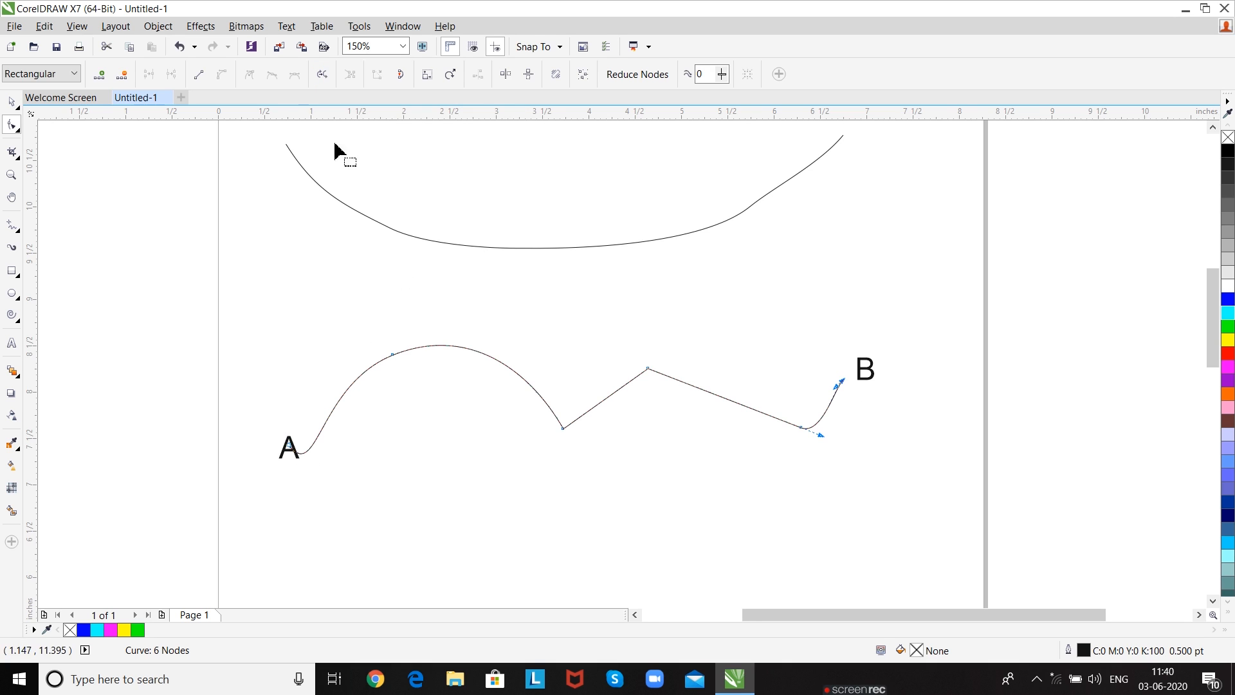
- Convert the first, second and last segments of the path from A to B into straight lines
{"action": "left_click", "coordinate": [394, 354]}
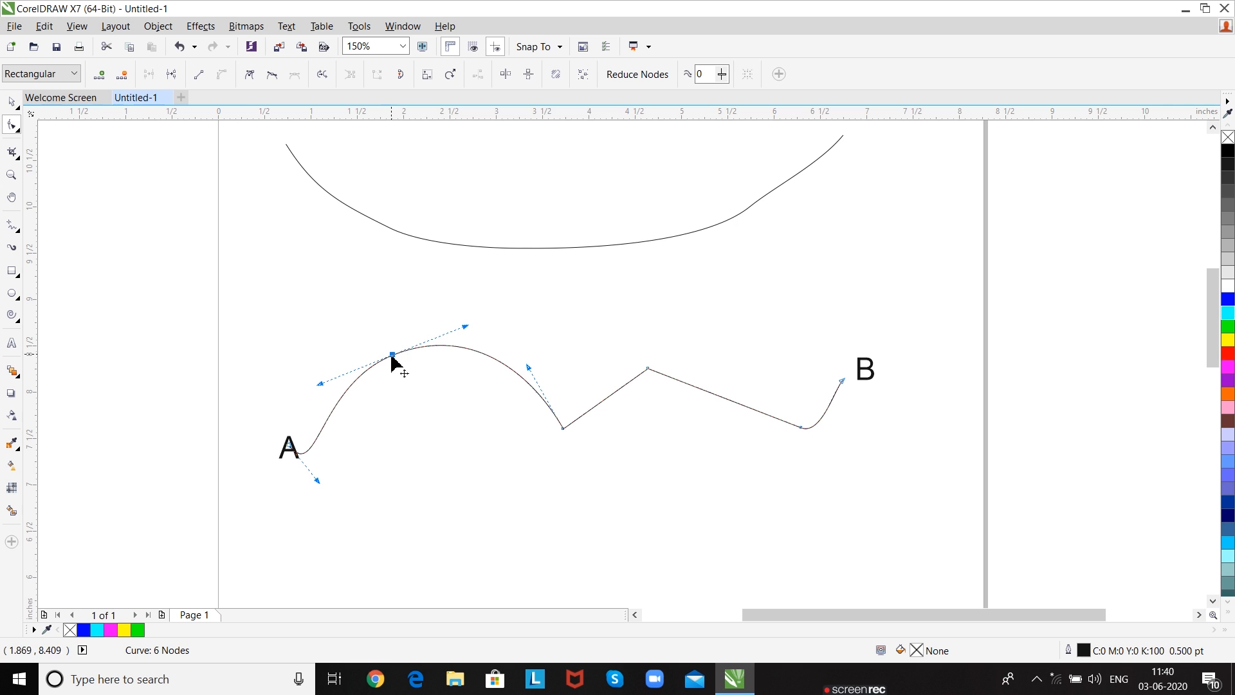
{"action": "left_click", "coordinate": [201, 76]}
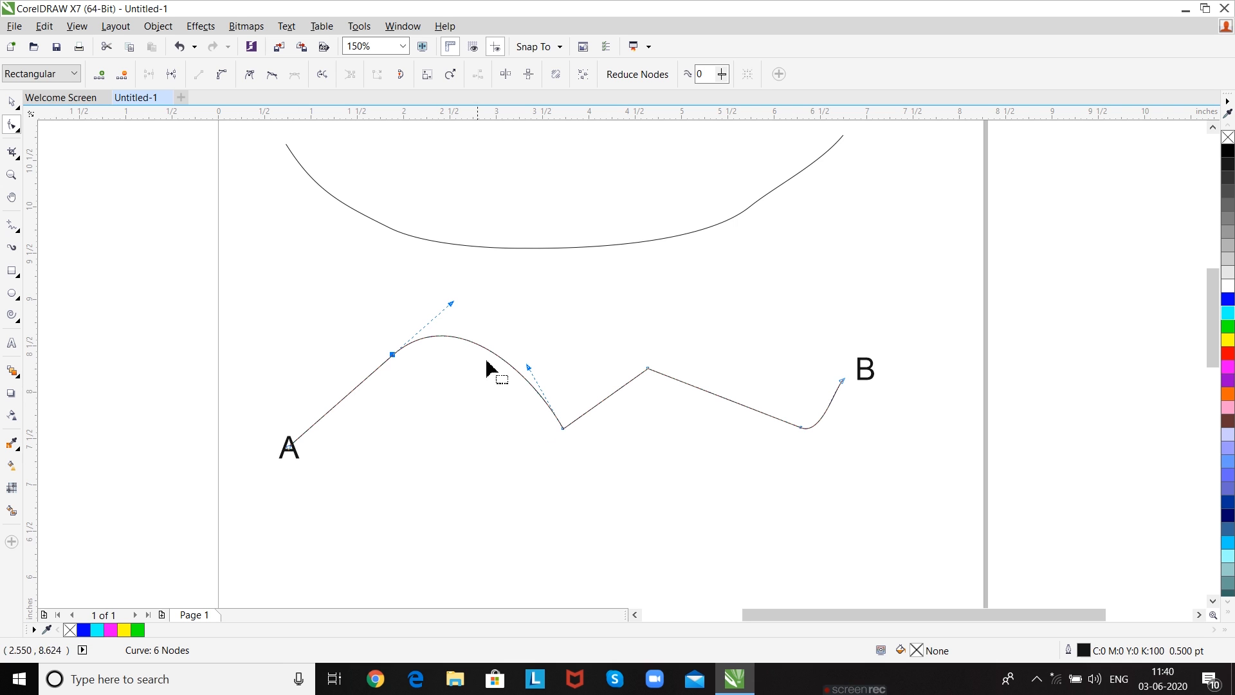
{"action": "left_click", "coordinate": [563, 428]}
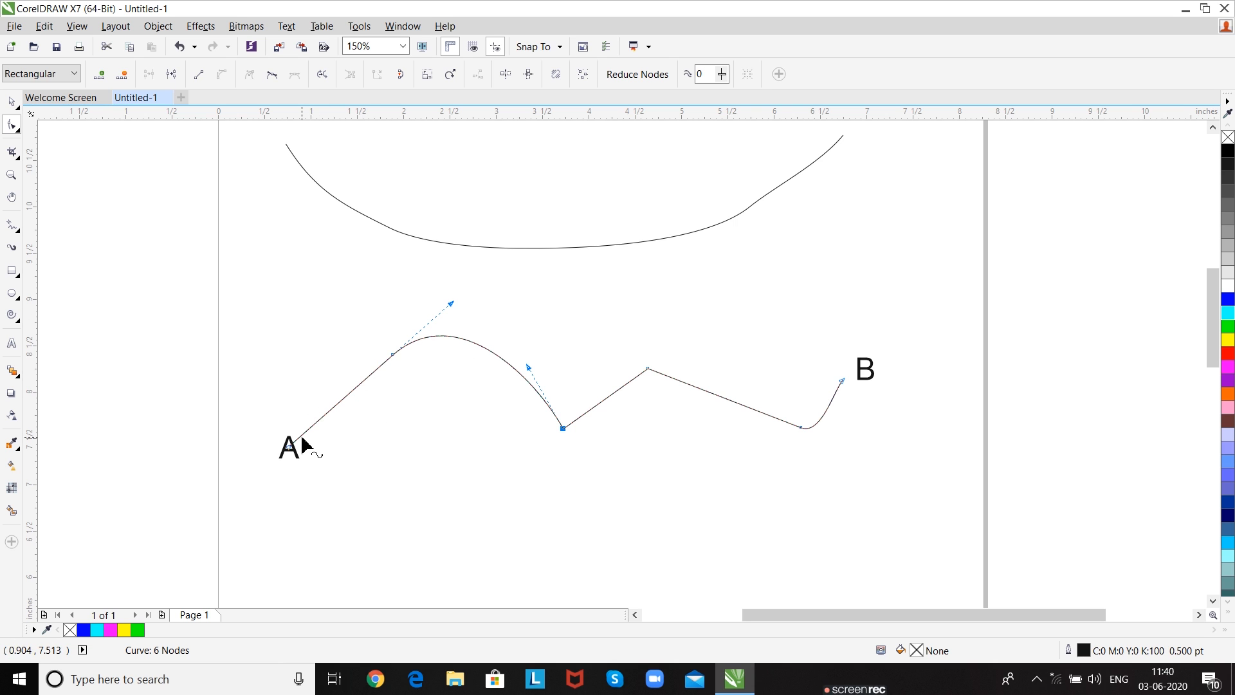
{"action": "left_click", "coordinate": [393, 356]}
{"action": "left_click", "coordinate": [199, 75]}
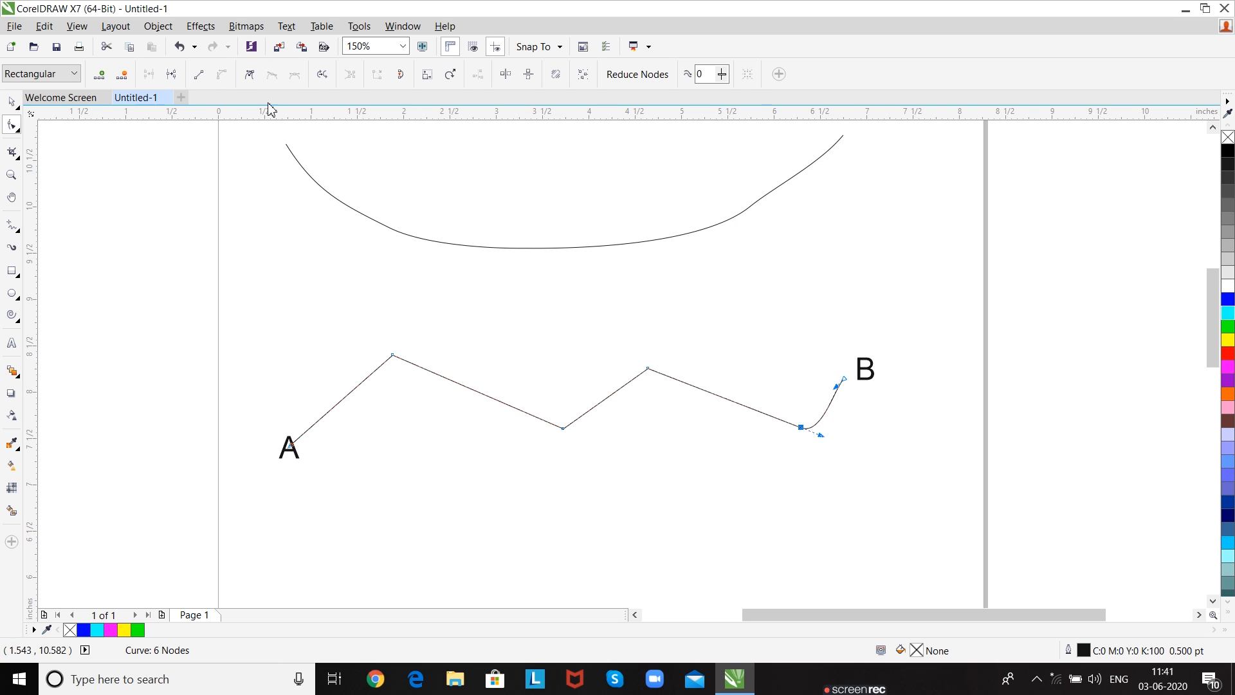
{"action": "left_click", "coordinate": [199, 74]}
- Select the wavy curve near the page's lower edge and move its left end node down and right, below the curve
{"action": "left_click_drag", "start_coordinate": [682, 427], "coordinate": [635, 433]}
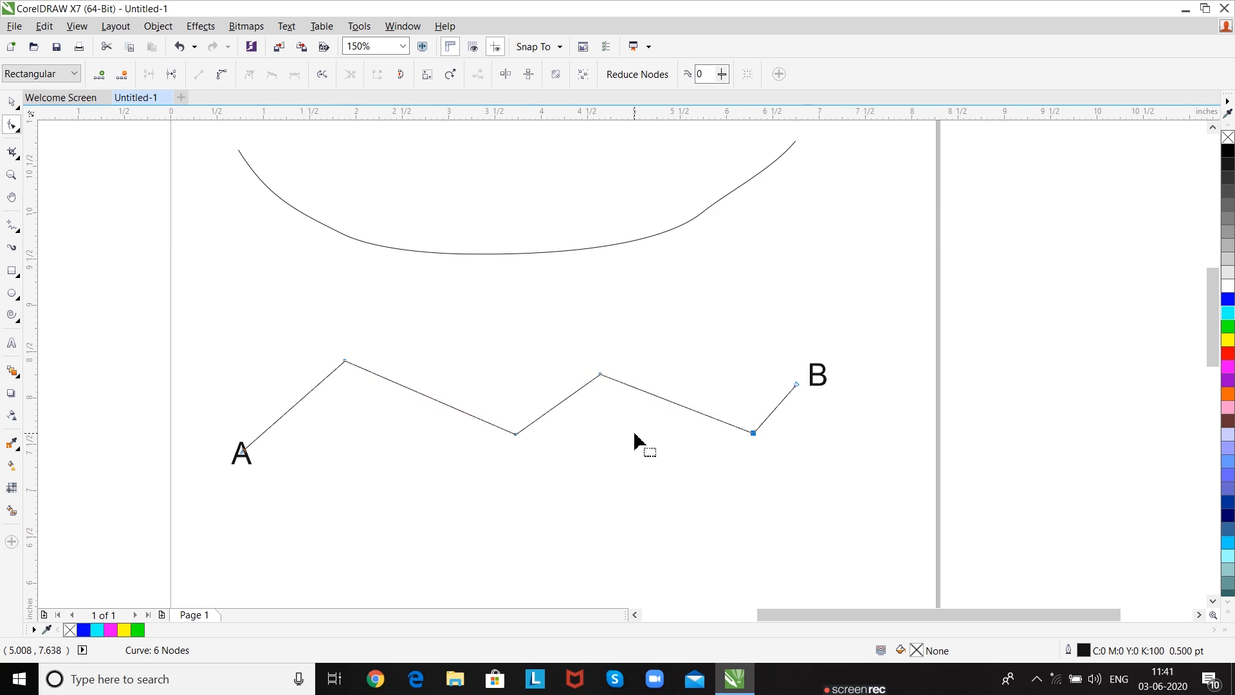
{"action": "scroll", "coordinate": [635, 443], "scroll_direction": "down", "scroll_amount": 4}
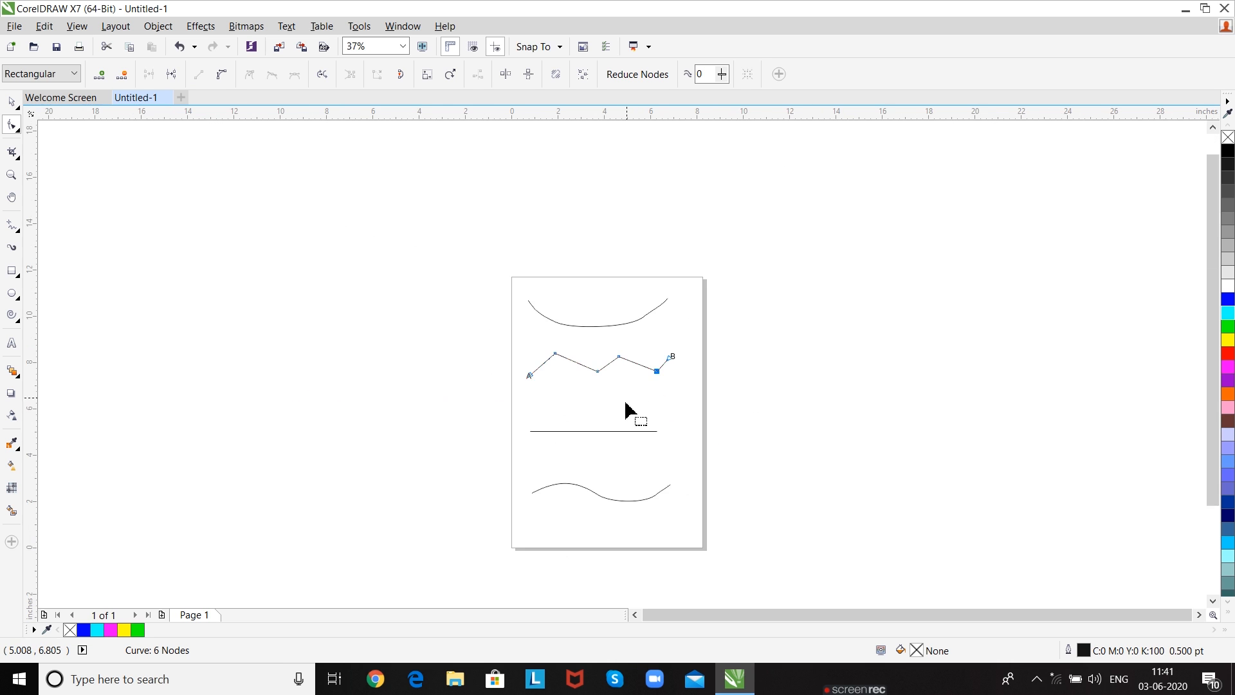
{"action": "left_click_drag", "start_coordinate": [624, 407], "coordinate": [578, 437]}
{"action": "scroll", "coordinate": [578, 437], "scroll_direction": "up", "scroll_amount": 4}
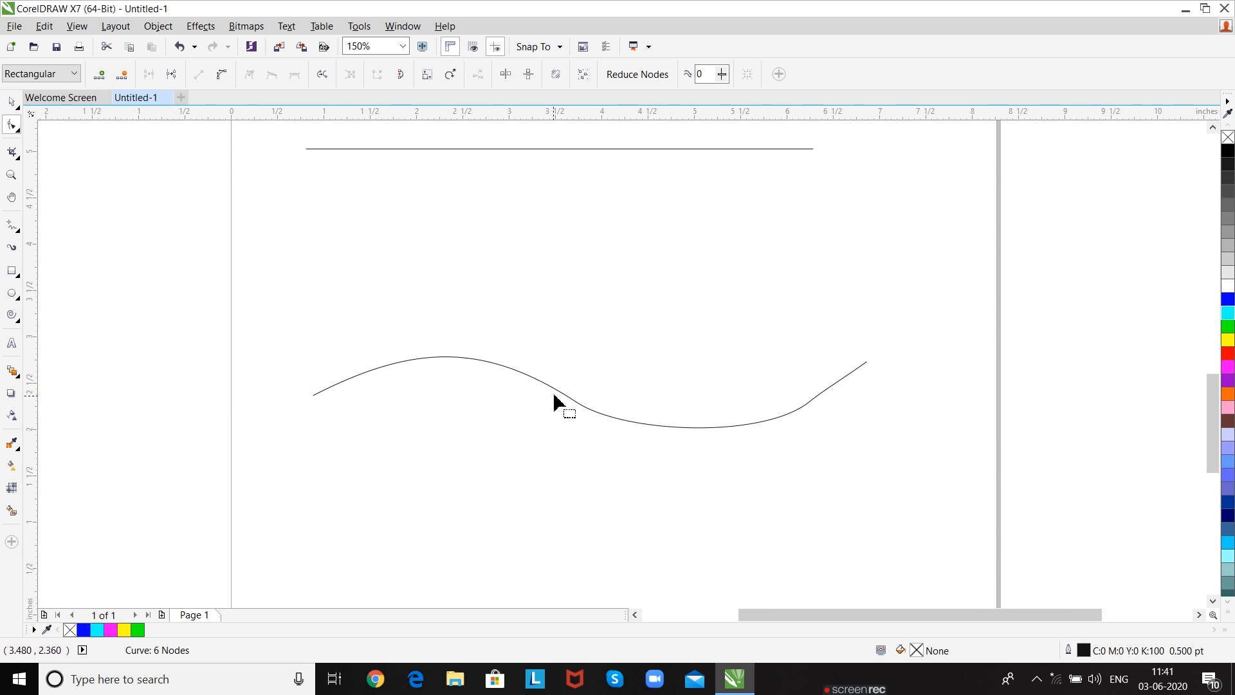
{"action": "left_click", "coordinate": [558, 390]}
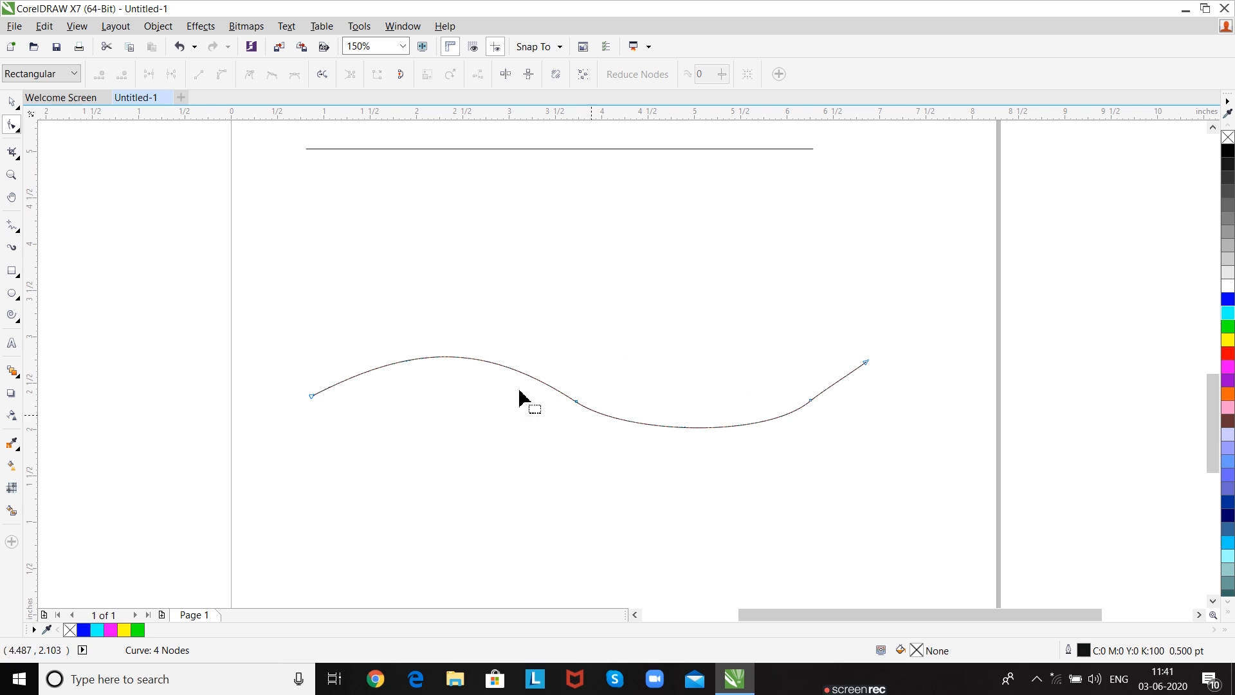
{"action": "left_click_drag", "start_coordinate": [312, 397], "coordinate": [592, 563]}
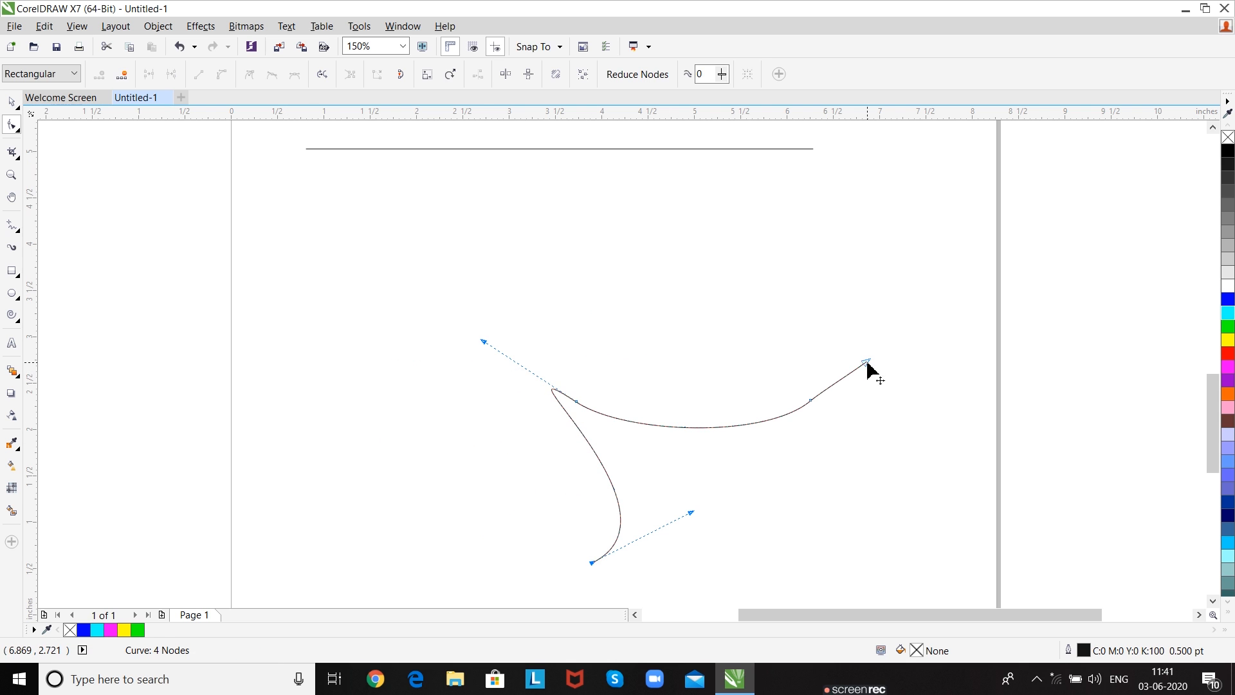
- Move the curve's upper-right end node down level with its lower end, and close the curve with a red fill
{"action": "left_click_drag", "start_coordinate": [867, 362], "coordinate": [747, 550]}
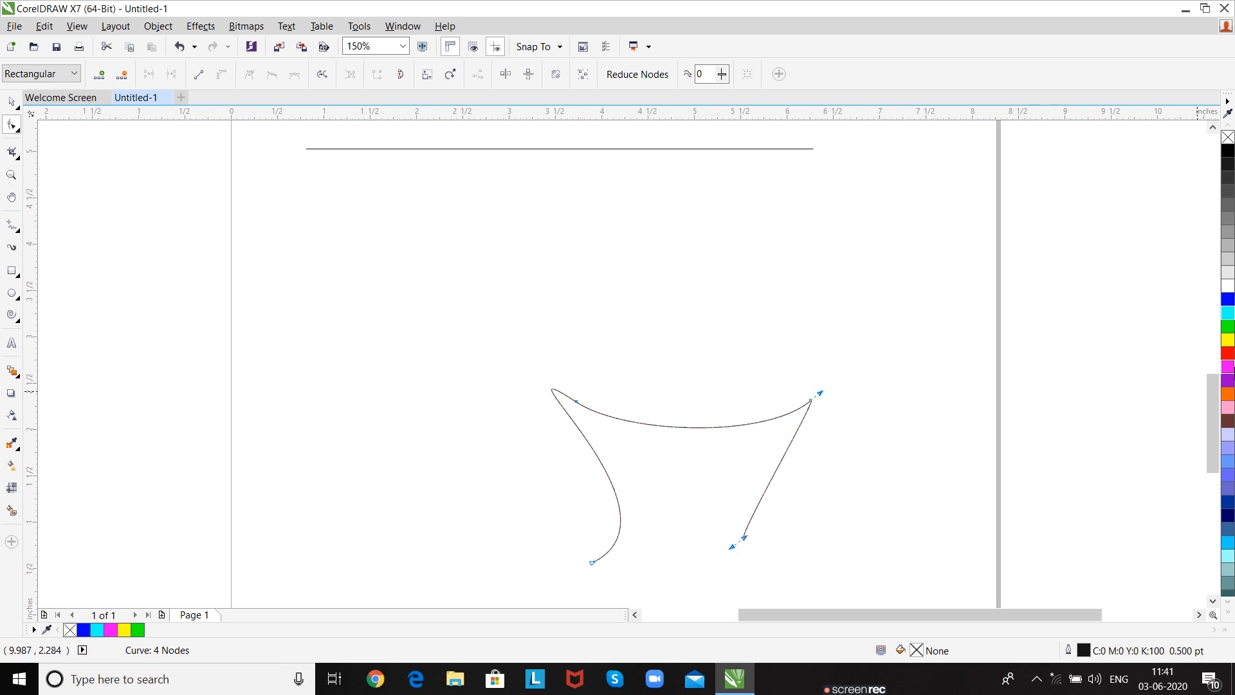
{"action": "left_click", "coordinate": [1229, 353]}
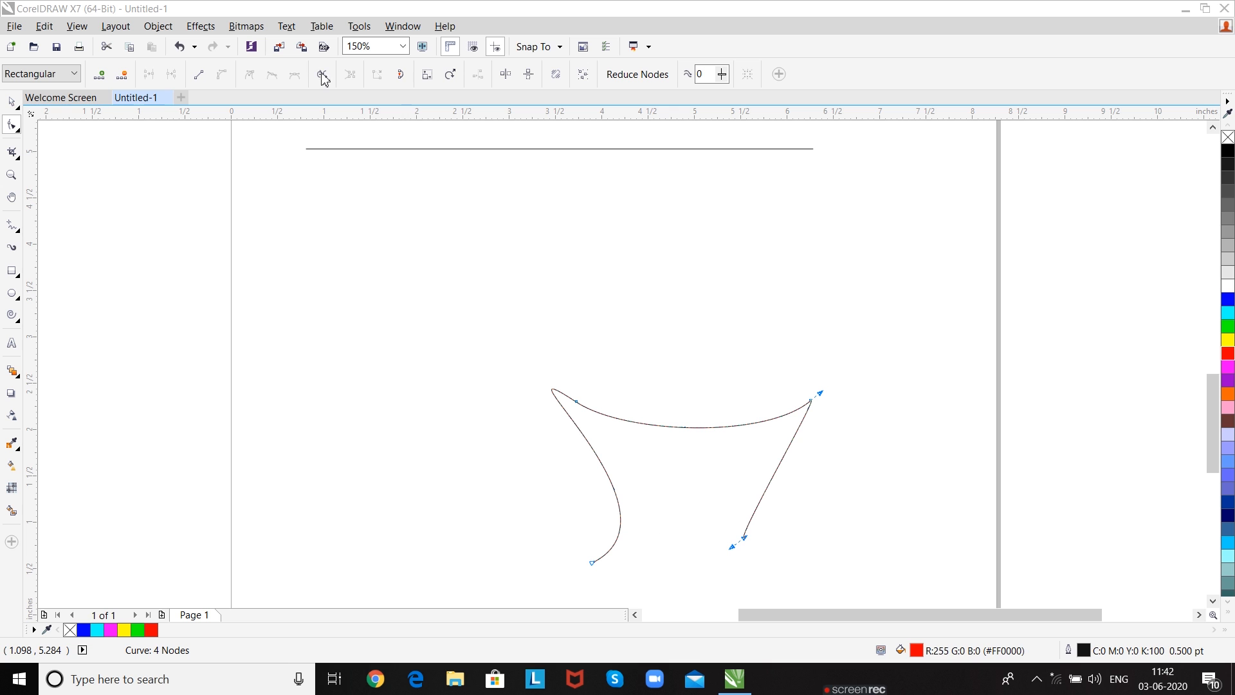
{"action": "left_click", "coordinate": [402, 75]}
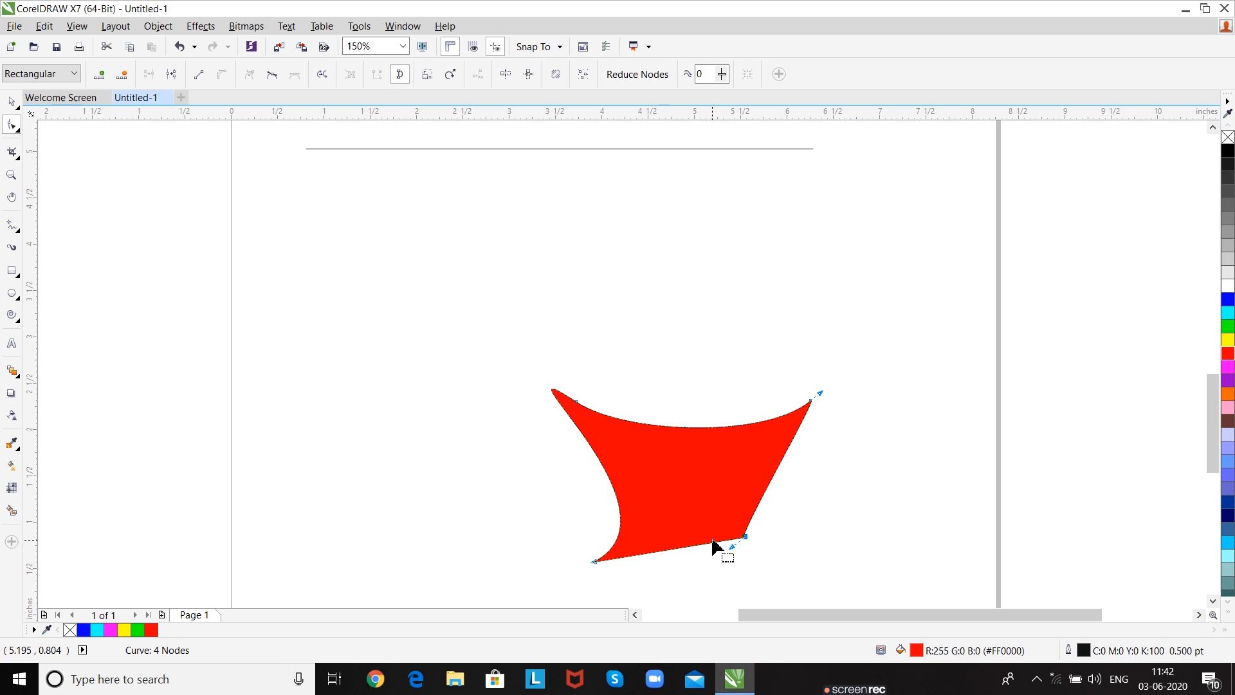
- Move the closed red shape up and left on the page with the Pick tool, and deselect it
{"action": "left_click", "coordinate": [11, 102]}
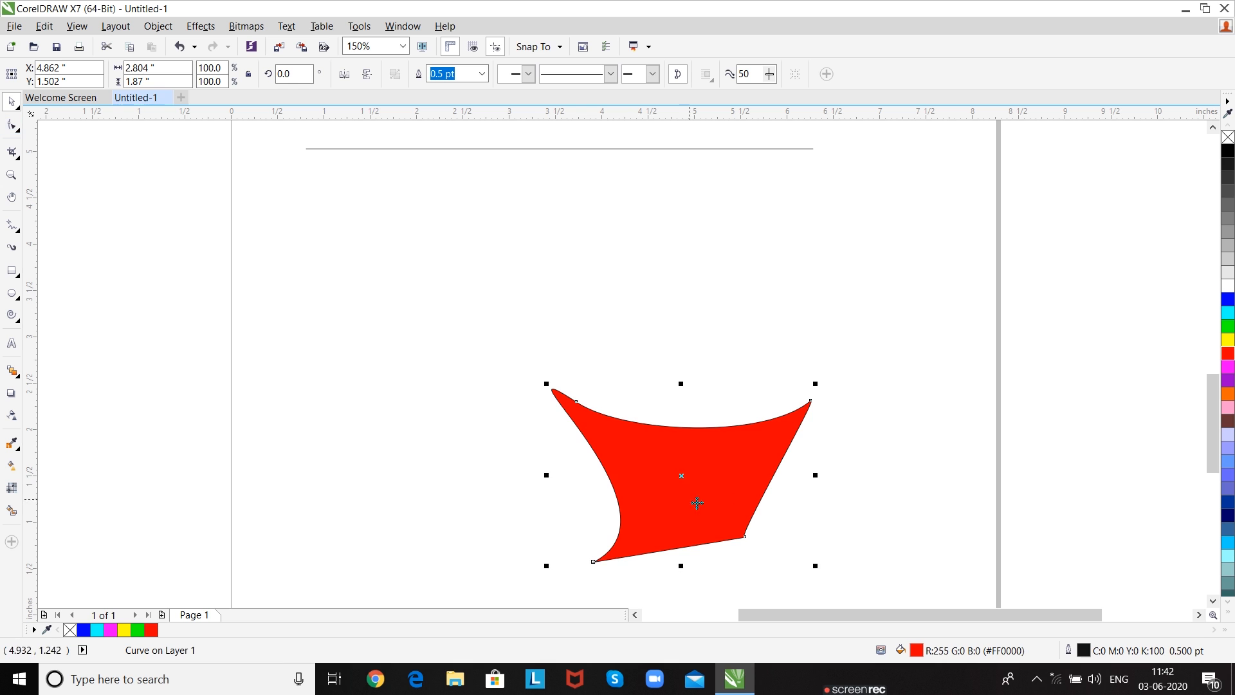
{"action": "left_click_drag", "start_coordinate": [694, 456], "coordinate": [612, 337]}
{"action": "left_click", "coordinate": [738, 339]}
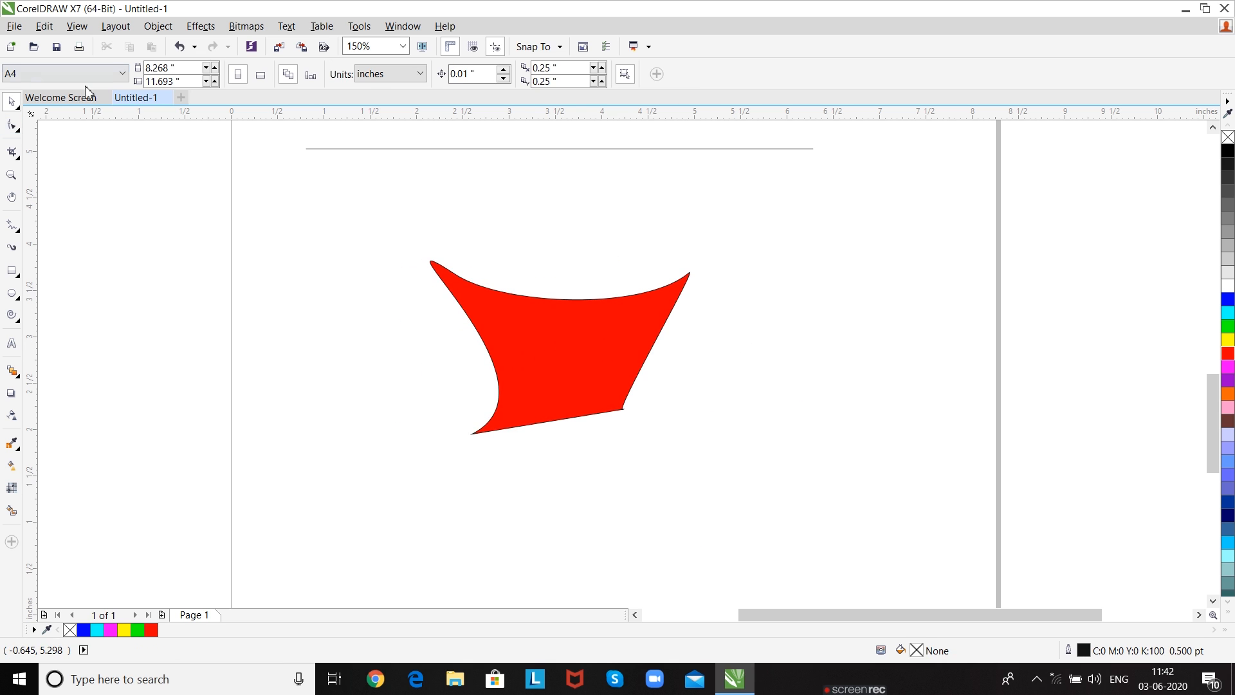
- Select all the nodes of the closed red shape with the Shape tool
{"action": "left_click", "coordinate": [12, 127]}
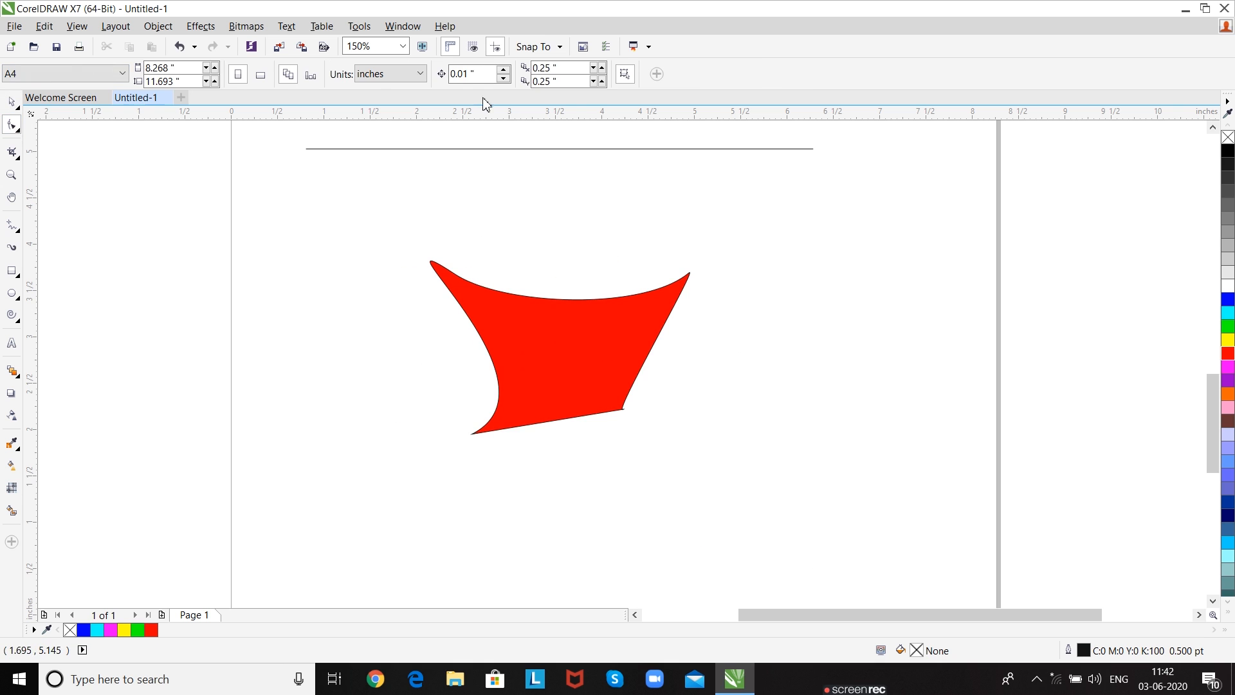
{"action": "left_click", "coordinate": [496, 312]}
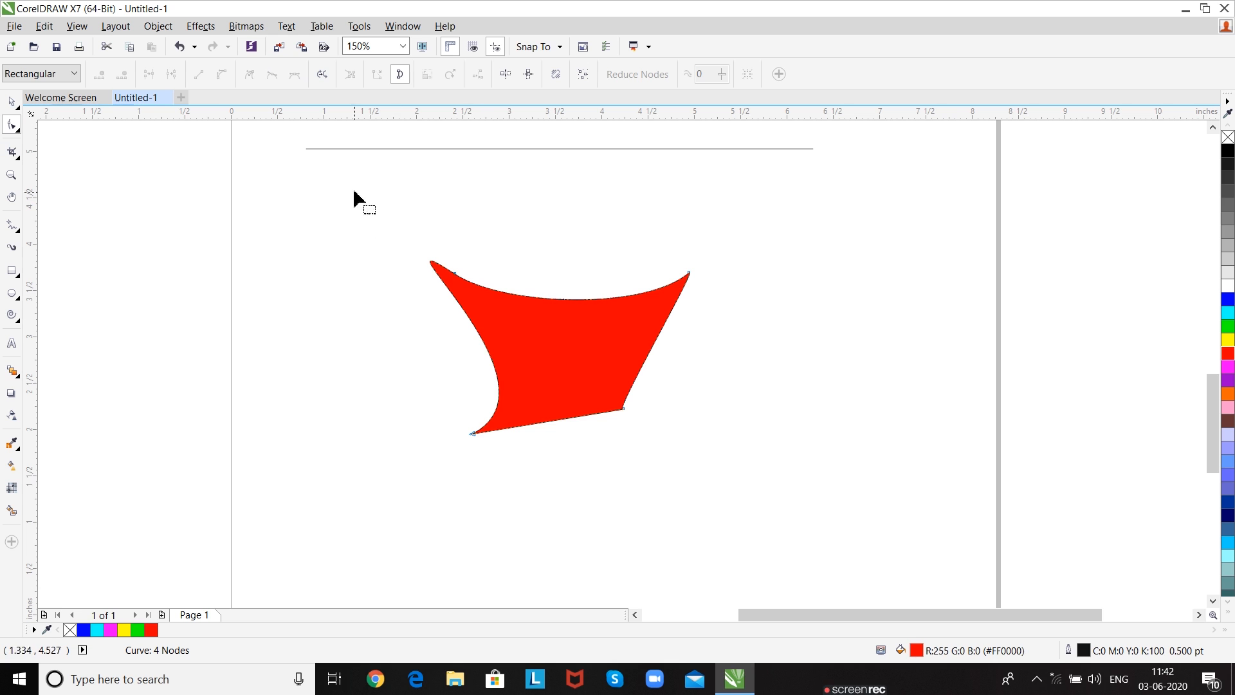
{"action": "left_click_drag", "start_coordinate": [356, 198], "coordinate": [780, 460]}
- Add the artistic text ABC near the empty page's upper-left corner, and deselect it
{"action": "scroll", "coordinate": [780, 463], "scroll_direction": "down", "scroll_amount": 3}
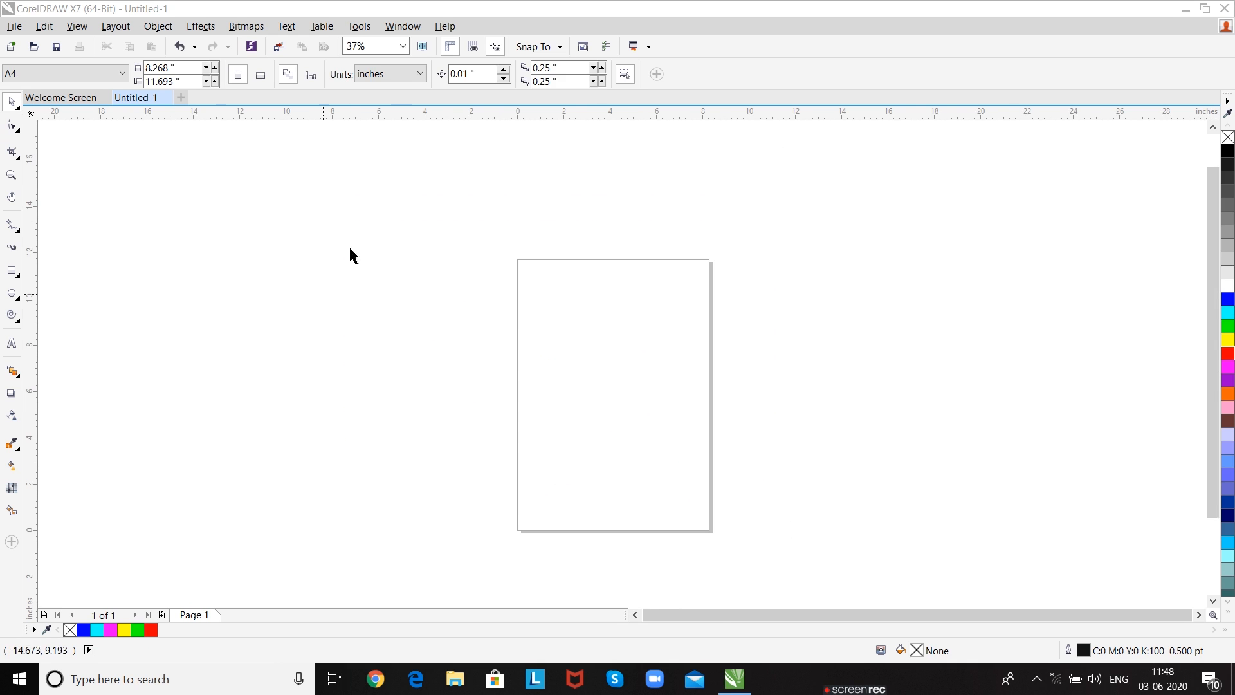
{"action": "left_click_drag", "start_coordinate": [619, 392], "coordinate": [599, 360]}
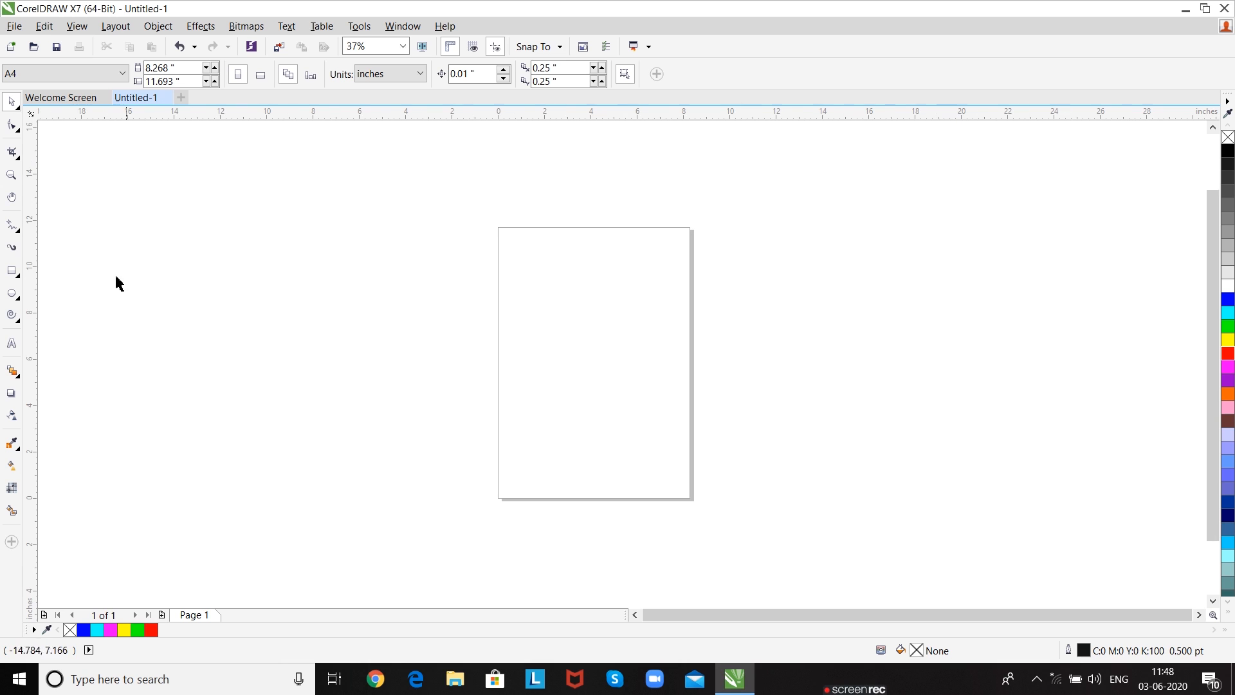
{"action": "left_click", "coordinate": [11, 345]}
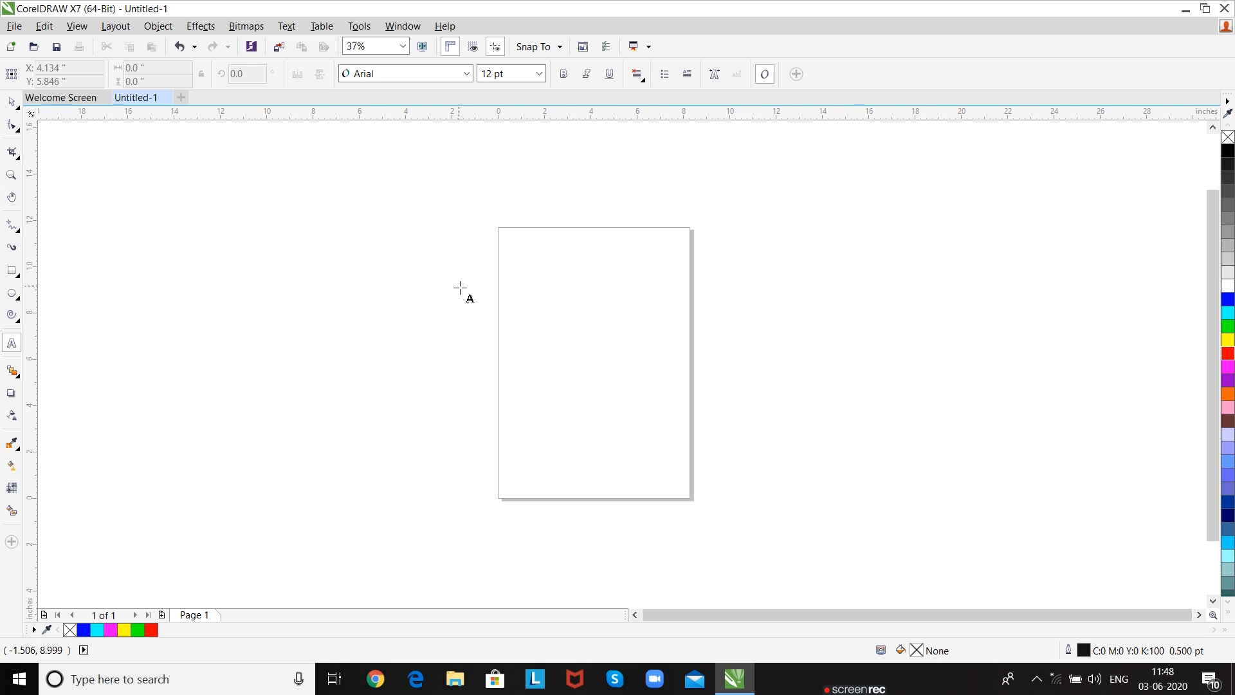
{"action": "scroll", "coordinate": [607, 341], "scroll_direction": "up", "scroll_amount": 1}
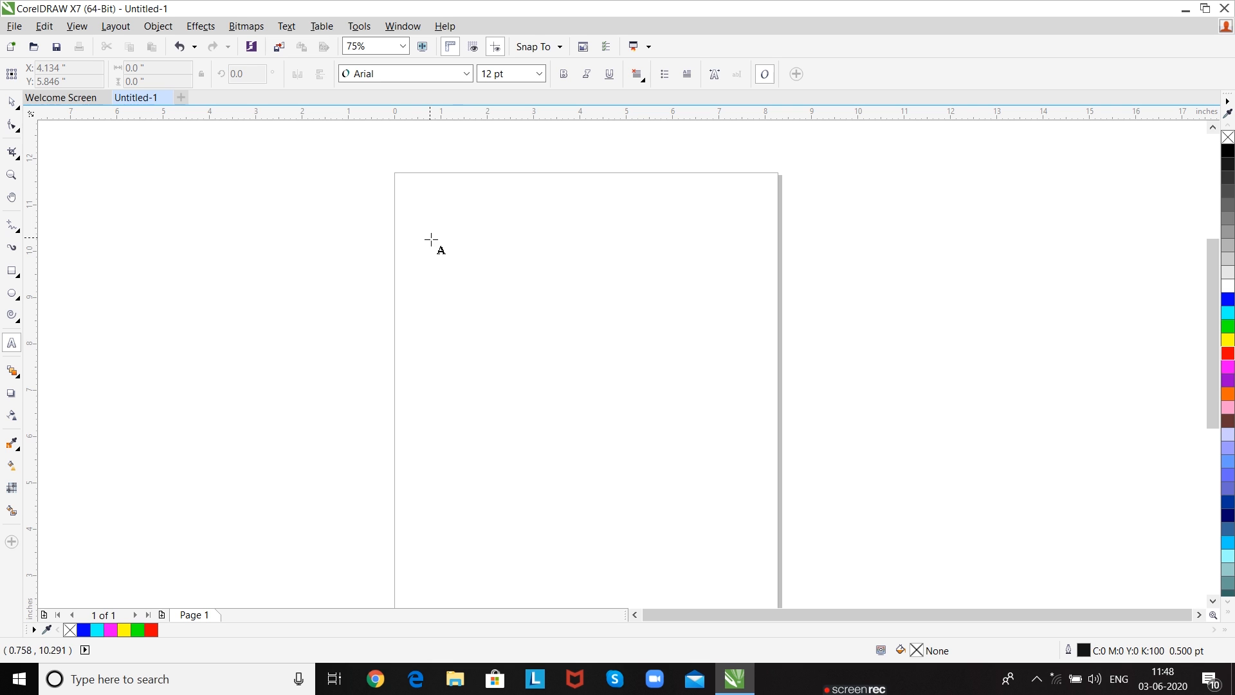
{"action": "left_click", "coordinate": [413, 209]}
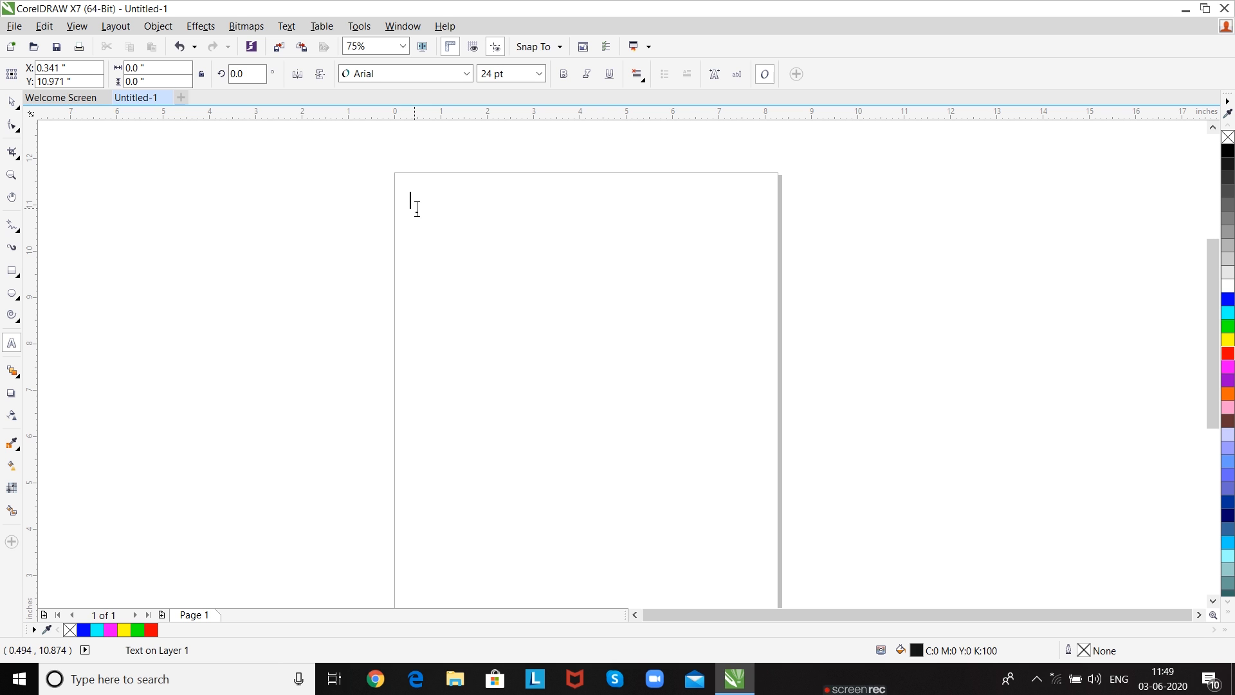
{"action": "type", "text": "ABC"}
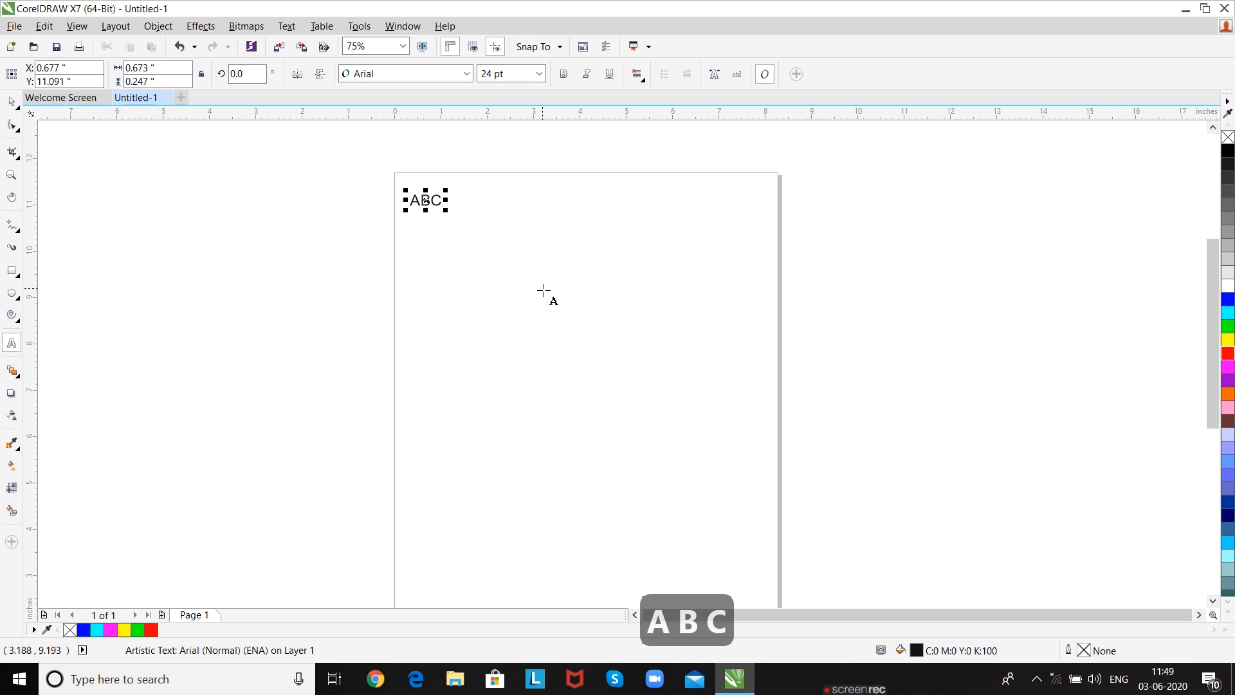
{"action": "left_click", "coordinate": [12, 103]}
{"action": "left_click", "coordinate": [391, 336]}
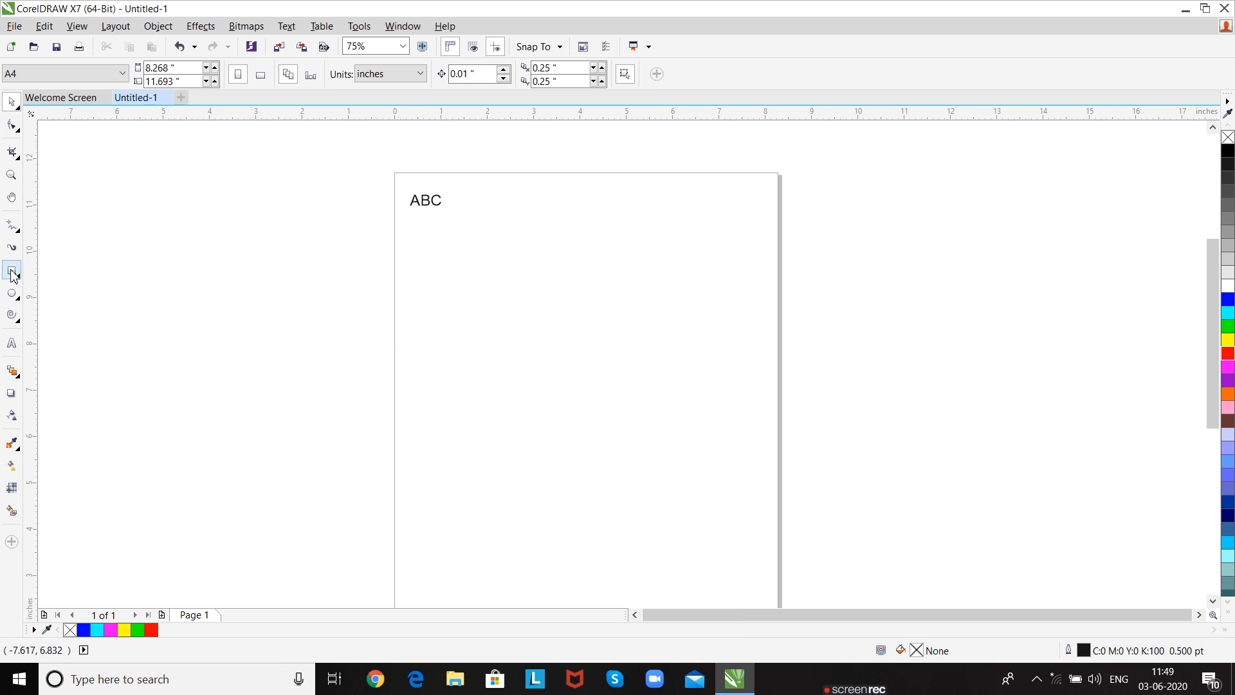
- Draw a paragraph text frame about 7.3 by 2.25 inches below ABC and set its font size to 48 pt
{"action": "left_click", "coordinate": [12, 343]}
{"action": "left_click_drag", "start_coordinate": [407, 259], "coordinate": [746, 365]}
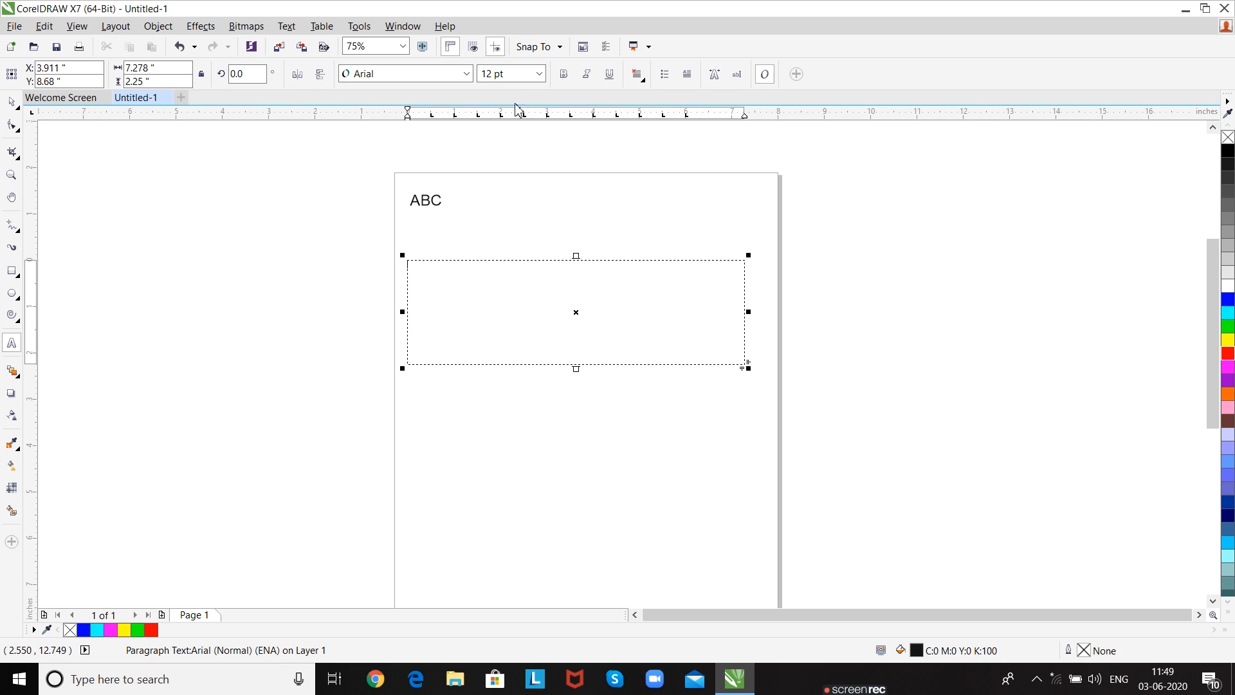
{"action": "left_click", "coordinate": [539, 73]}
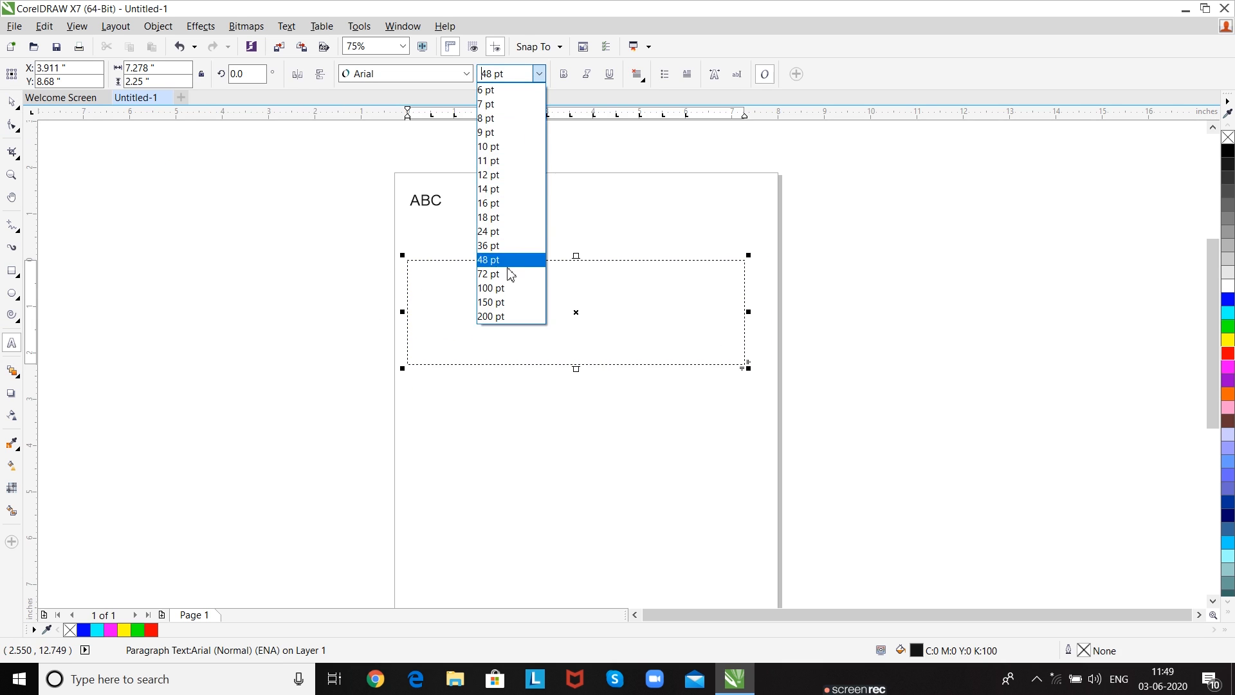
{"action": "left_click", "coordinate": [509, 264]}
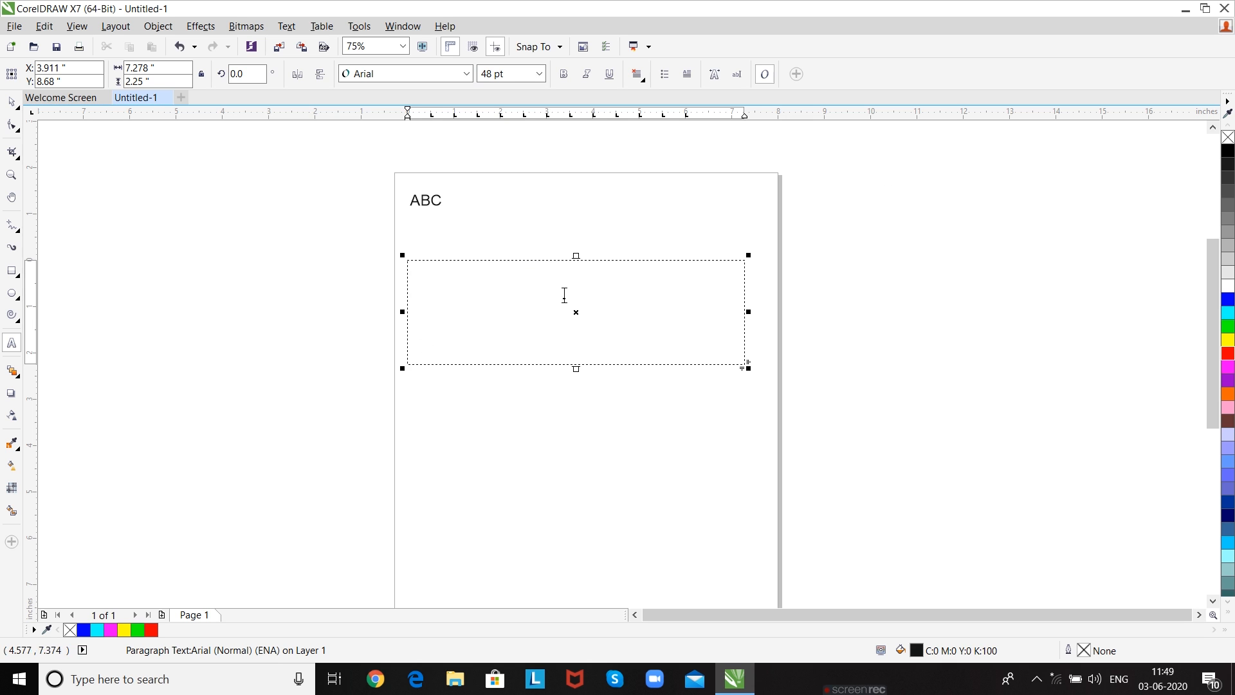
- Open the Hints docker
{"action": "left_click", "coordinate": [401, 27]}
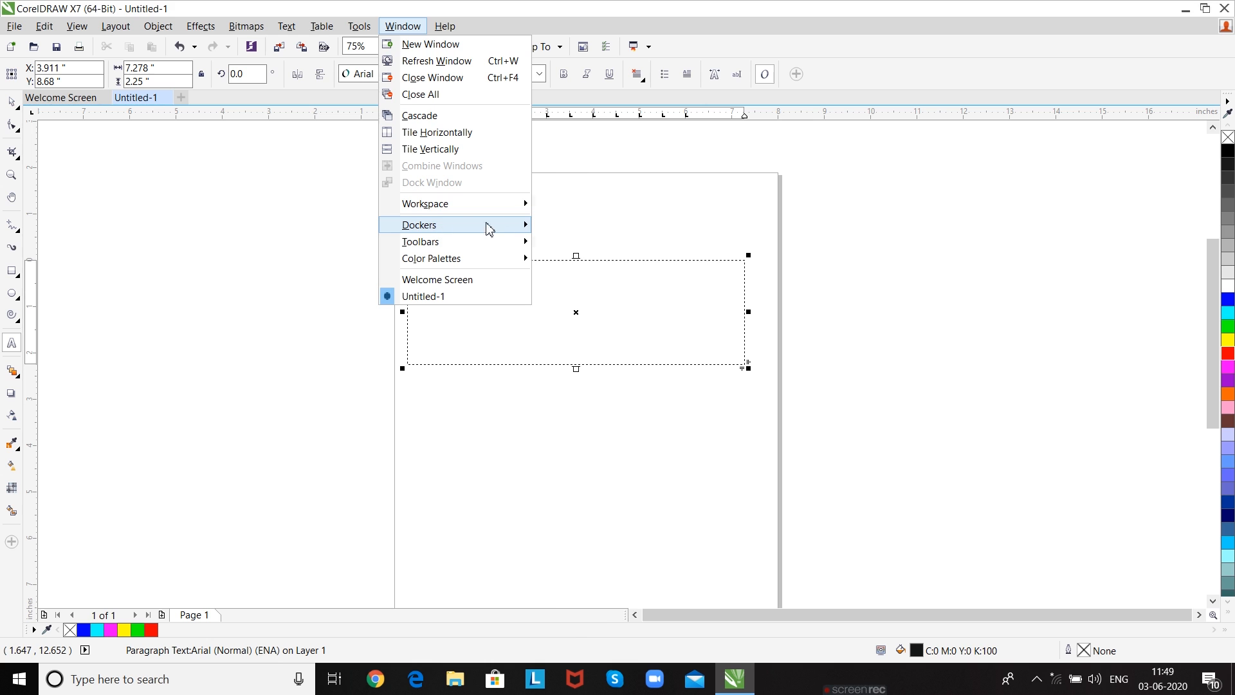
{"action": "mouse_move", "coordinate": [488, 227]}
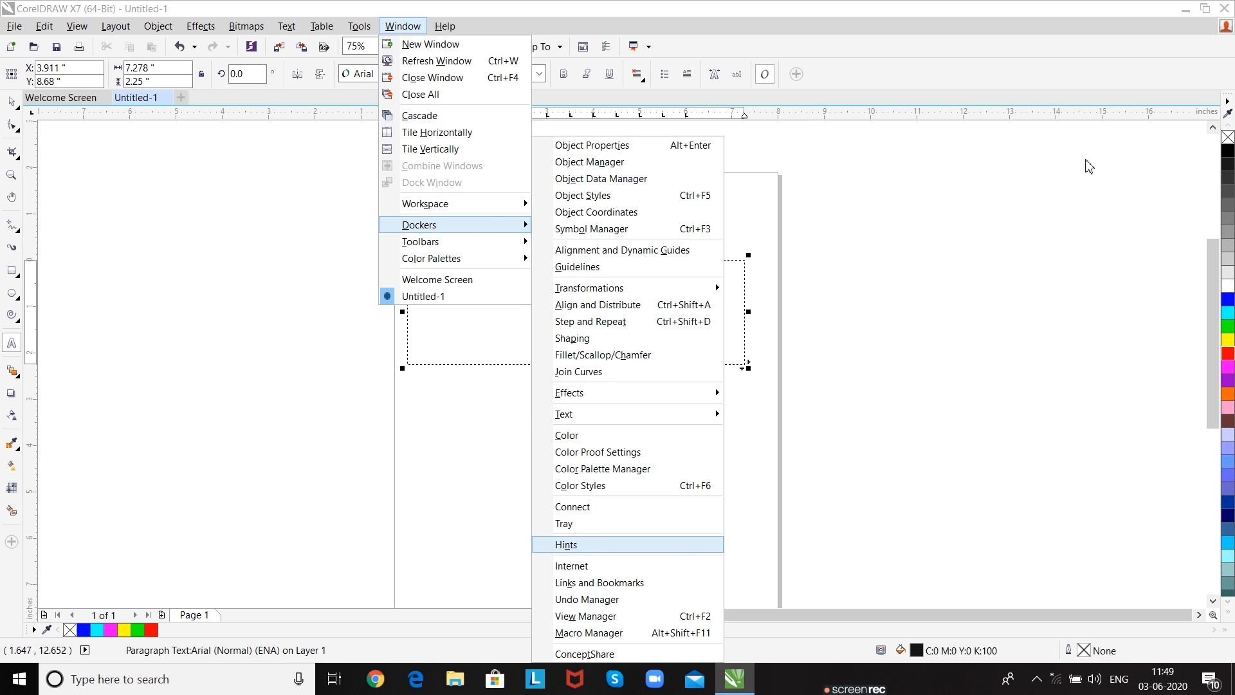
{"action": "key", "text": "Return"}
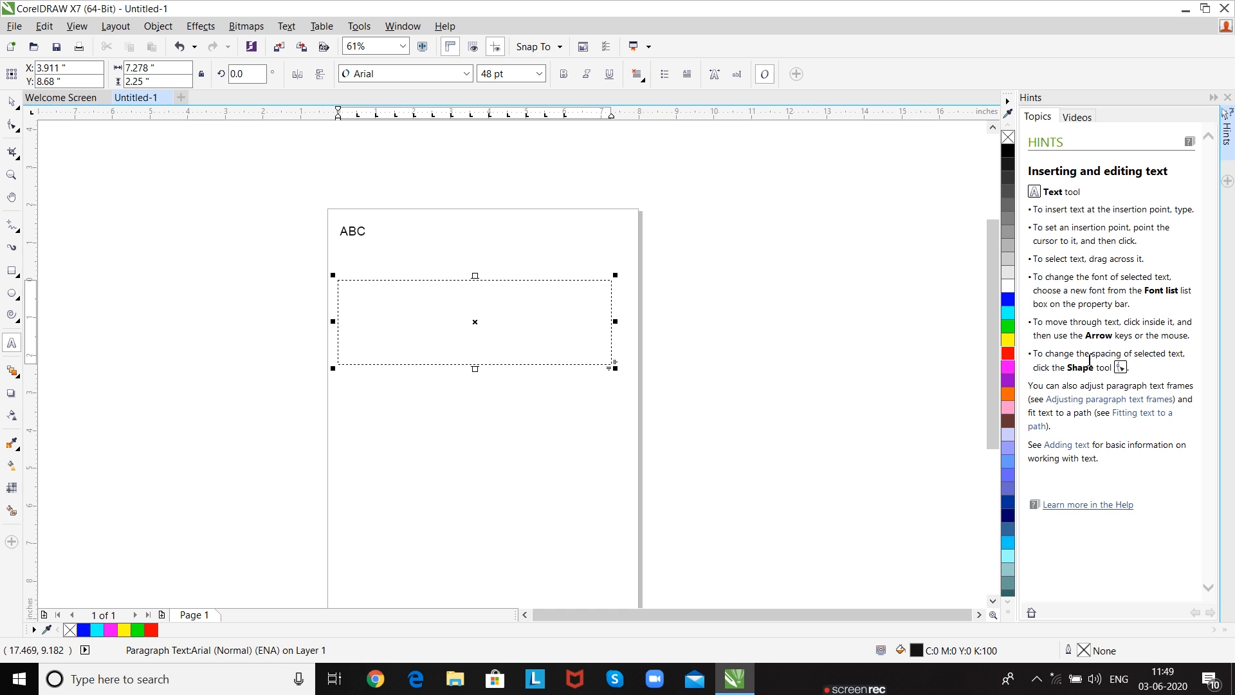
- Try to copy the hint text about choosing a font and moving through text into the paragraph frame
{"action": "left_click_drag", "start_coordinate": [1123, 336], "coordinate": [1048, 291]}
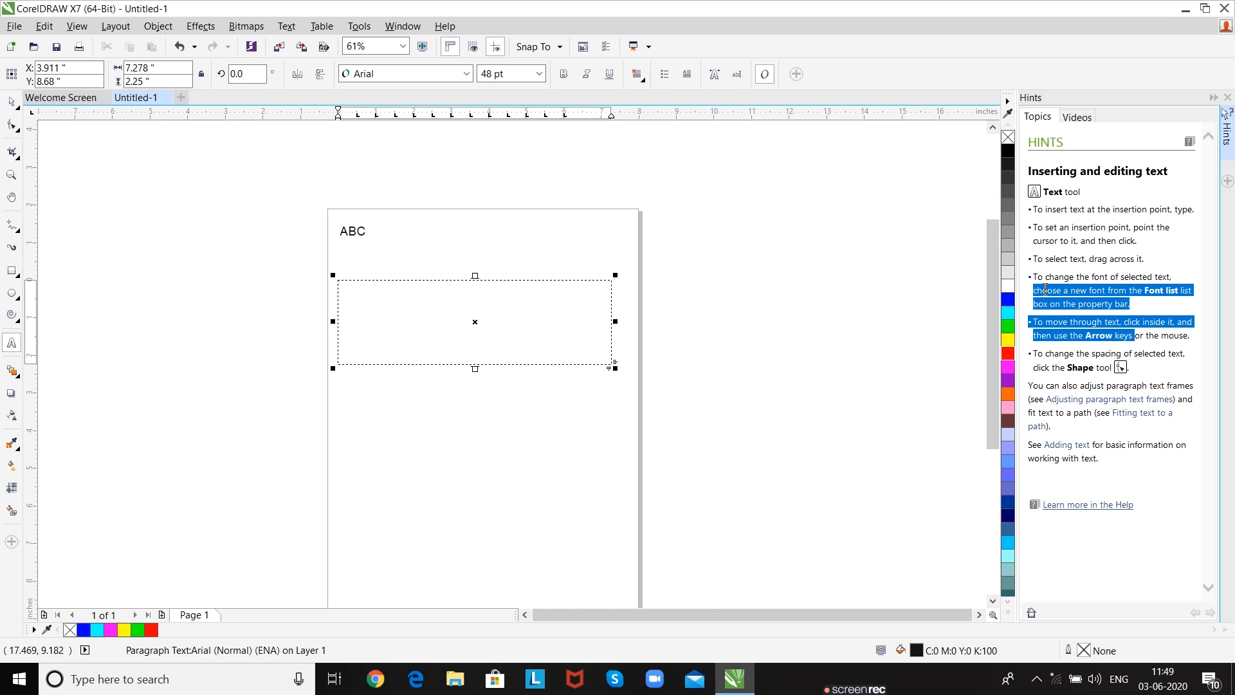
{"action": "key", "text": "ctrl+c"}
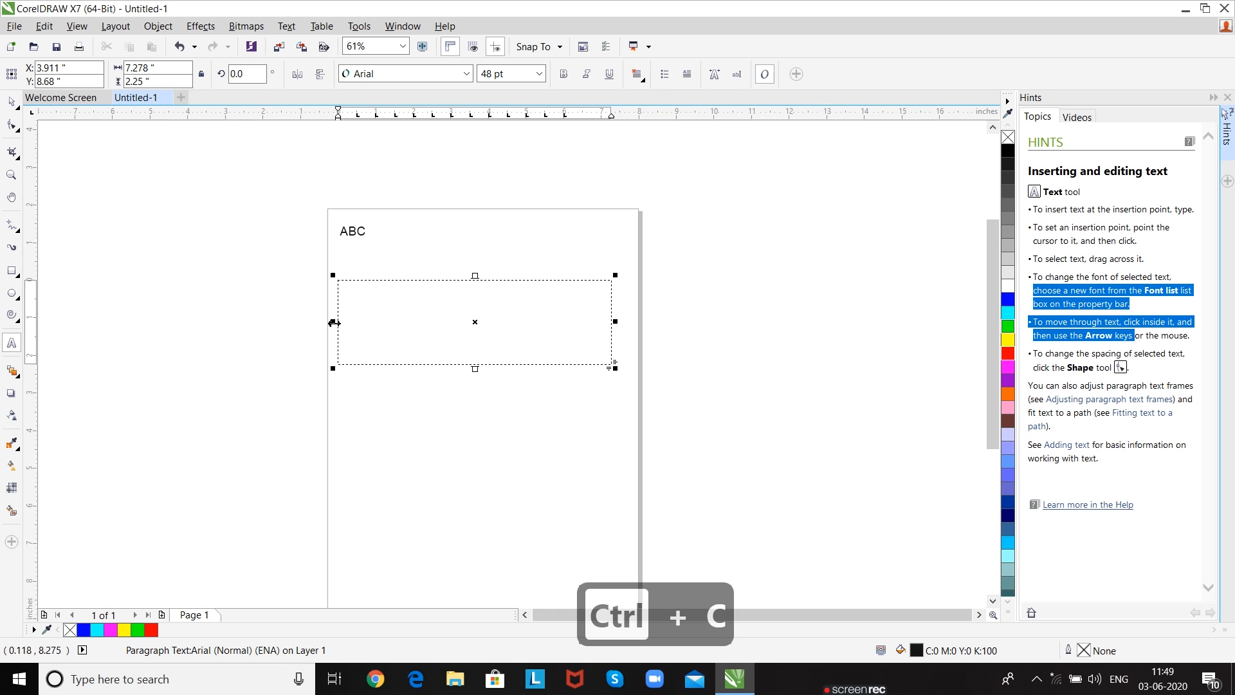
{"action": "key", "text": "ctrl+v"}
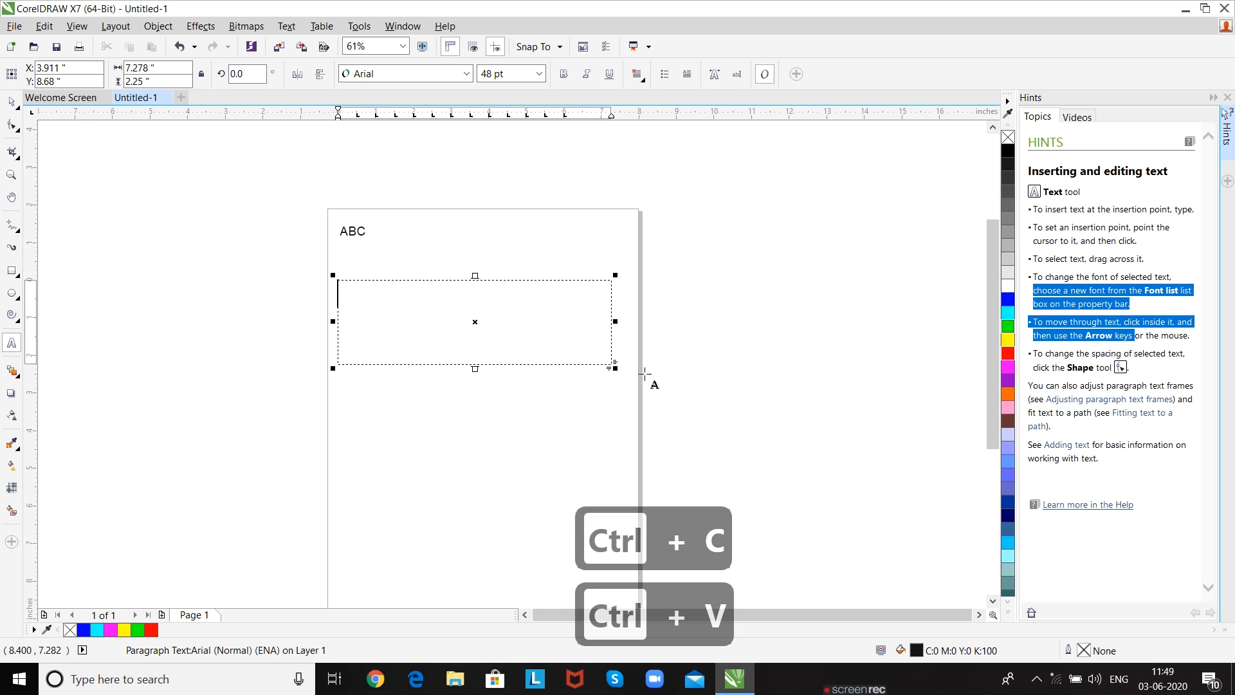
- Enlarge the paragraph text frame to about 10.5 by 3.25 inches and try pasting the copied hint text into it again
{"action": "left_click_drag", "start_coordinate": [620, 372], "coordinate": [741, 491]}
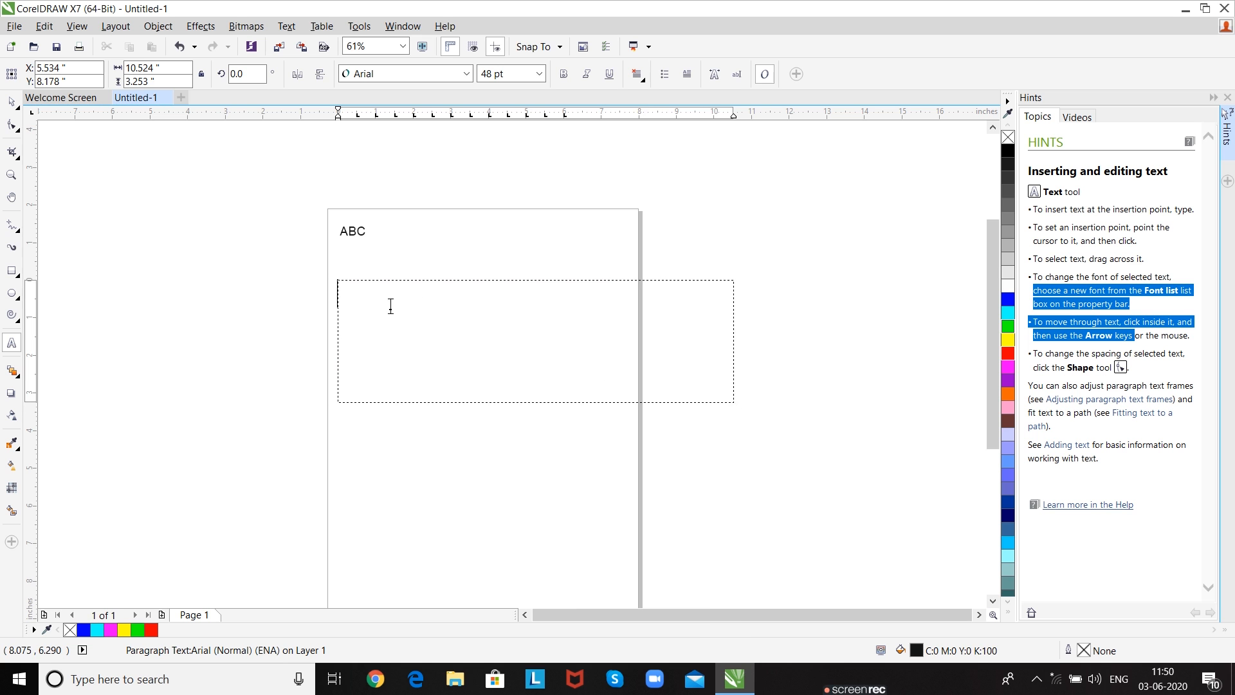
{"action": "key", "text": "ctrl+v"}
{"action": "key", "text": "ctrl+v"}
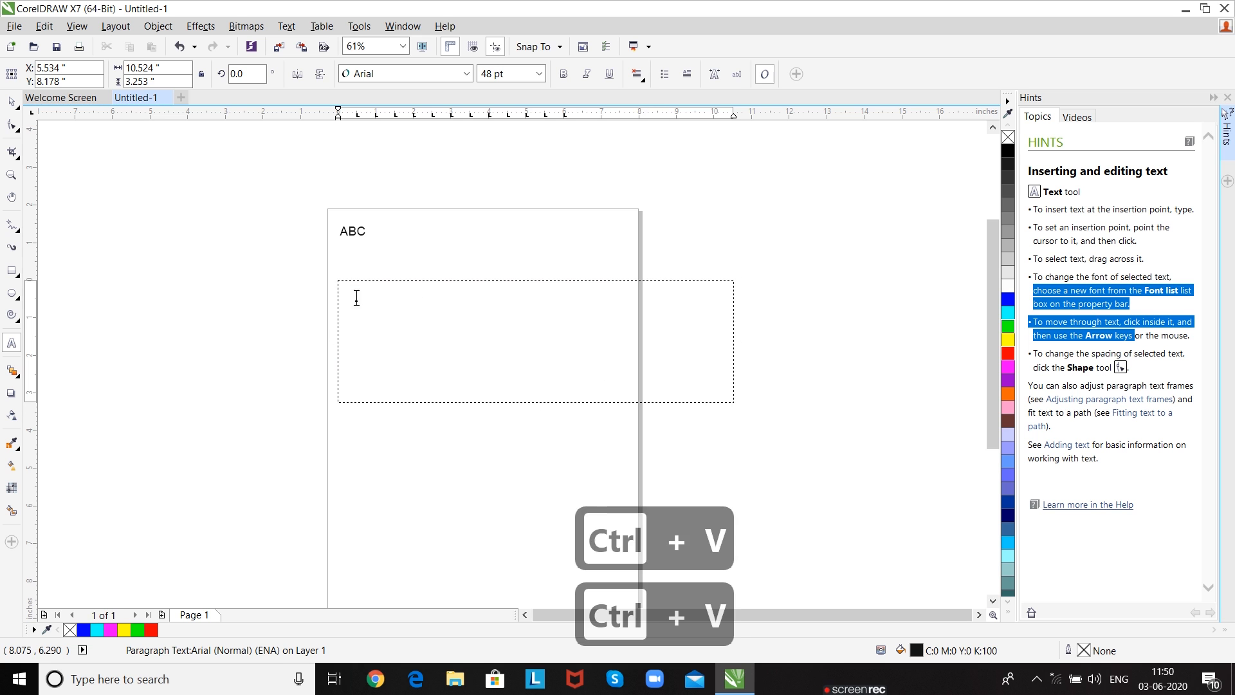
- Try to copy the hint text about setting an insertion point and selecting text into the paragraph frame
{"action": "left_click_drag", "start_coordinate": [1166, 278], "coordinate": [1032, 229]}
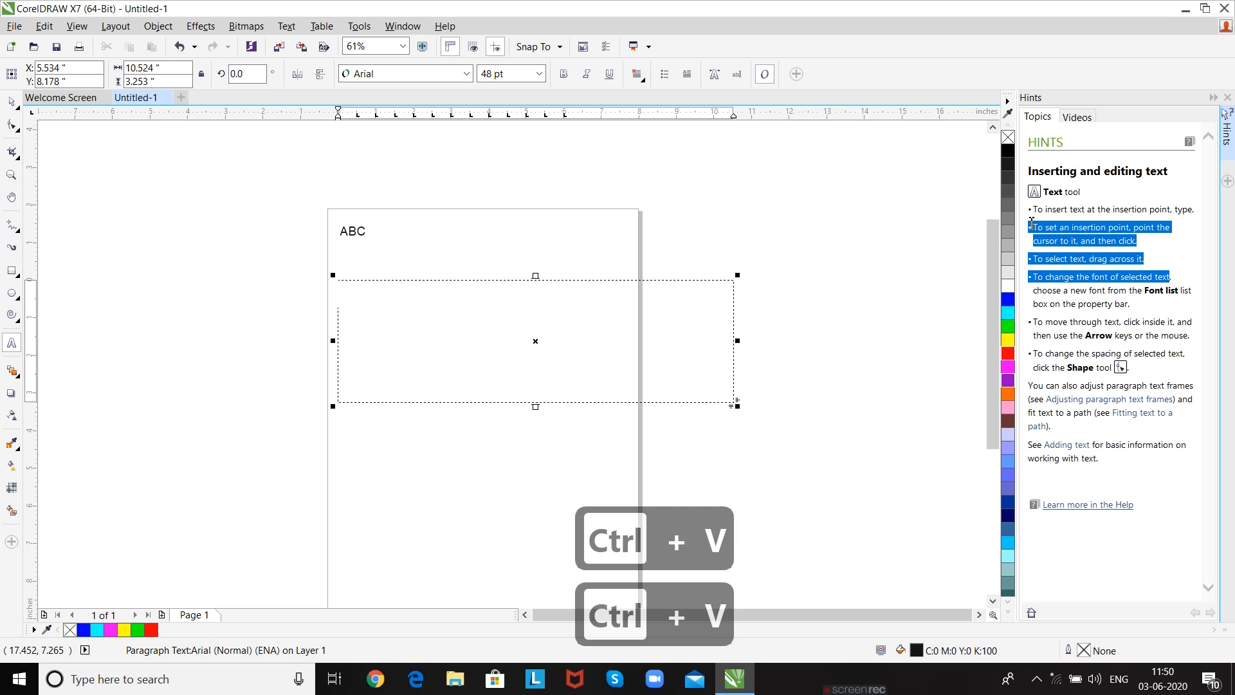
{"action": "key", "text": "ctrl+c"}
{"action": "left_click", "coordinate": [427, 299]}
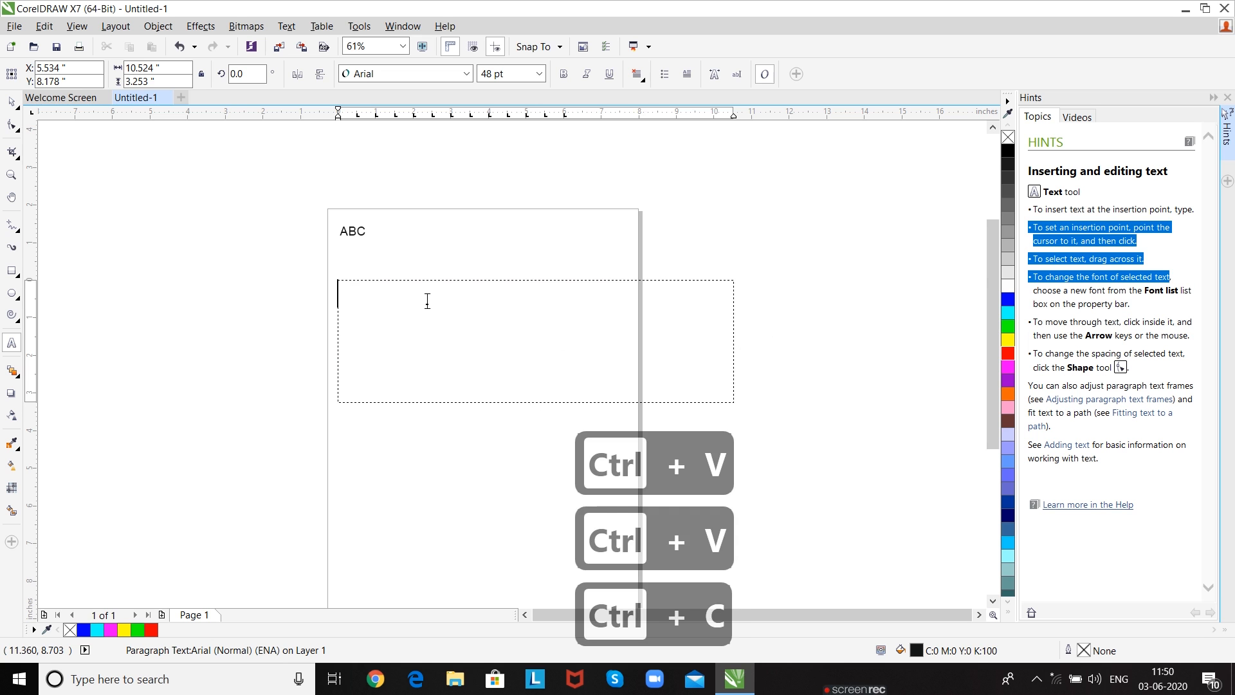
{"action": "key", "text": "ctrl+v"}
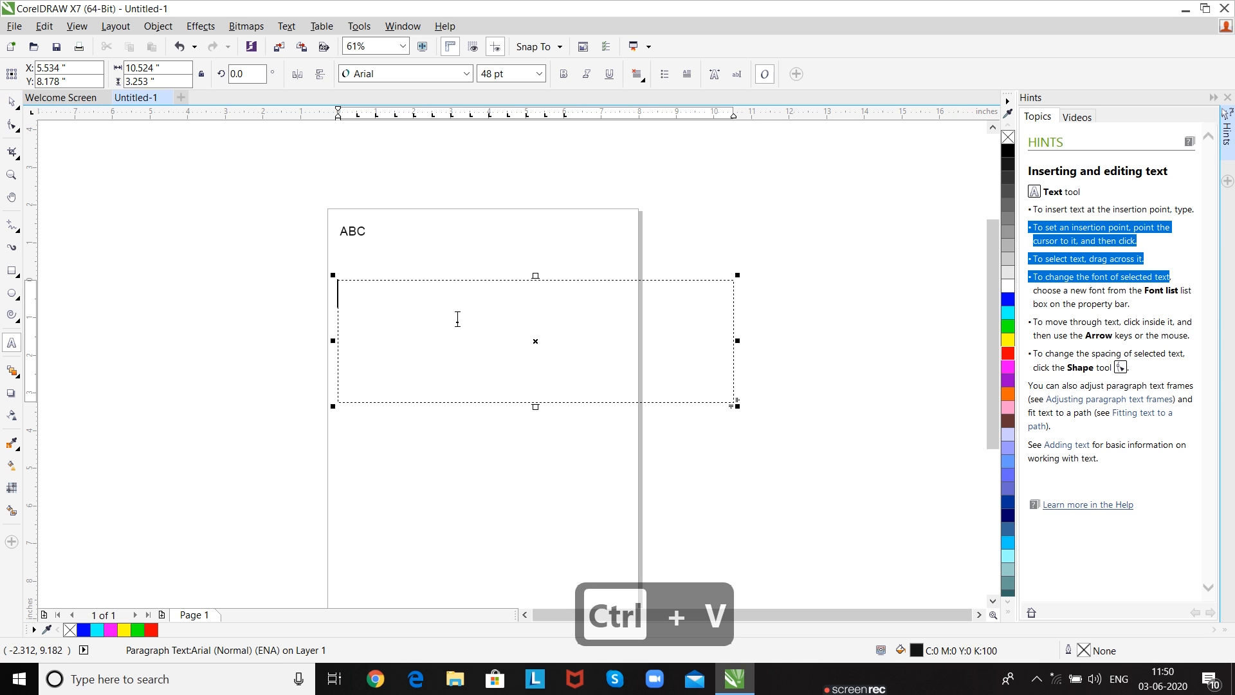
- Enter the text abcdefghijklmnop in the paragraph text frame
{"action": "type", "text": "b"}
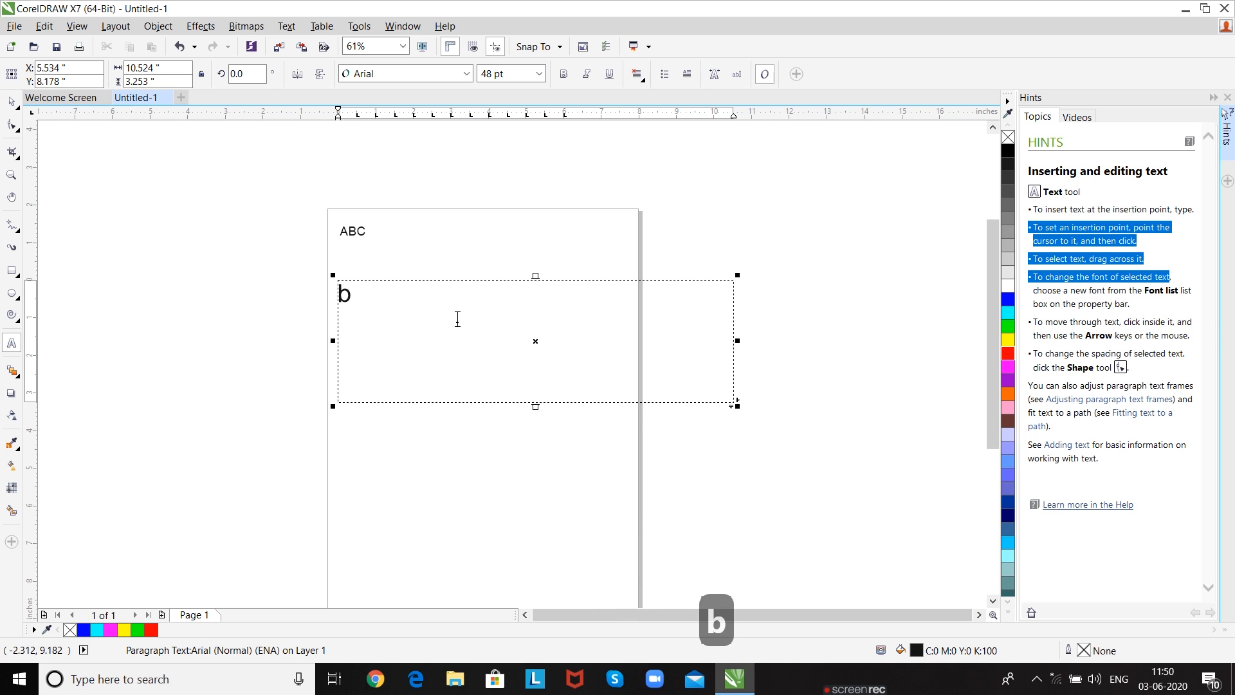
{"action": "key", "text": "BackSpace"}
{"action": "type", "text": "abc"}
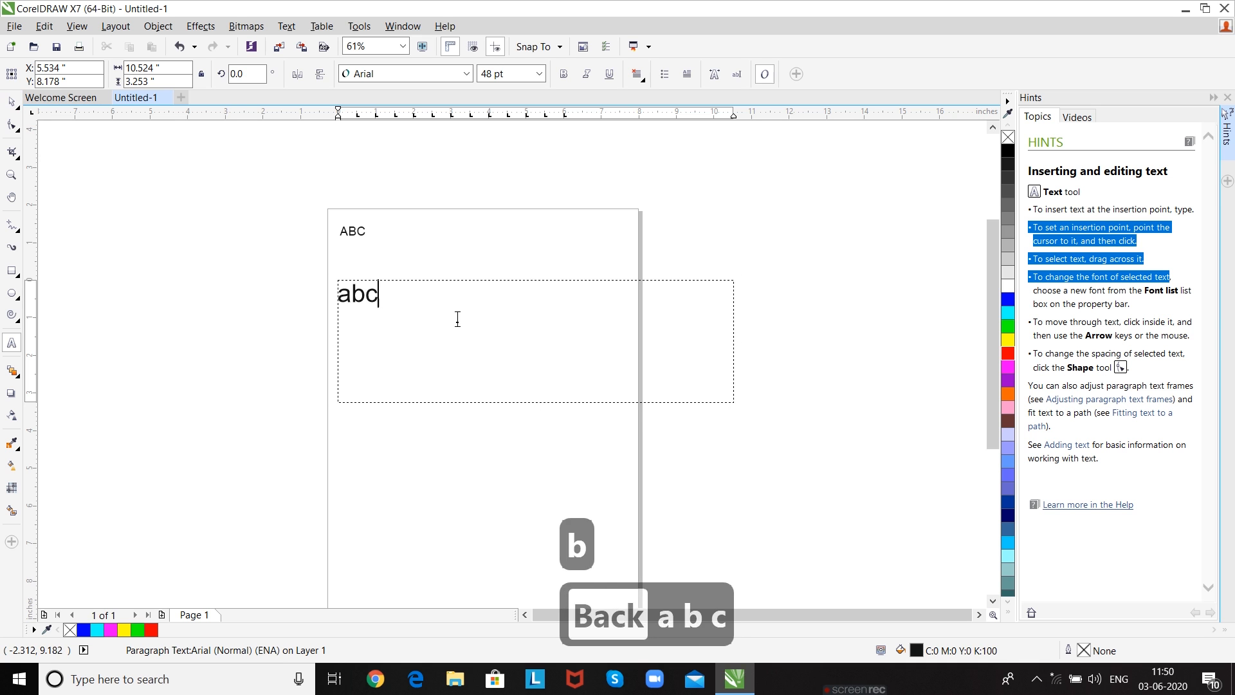
{"action": "type", "text": "defgh"}
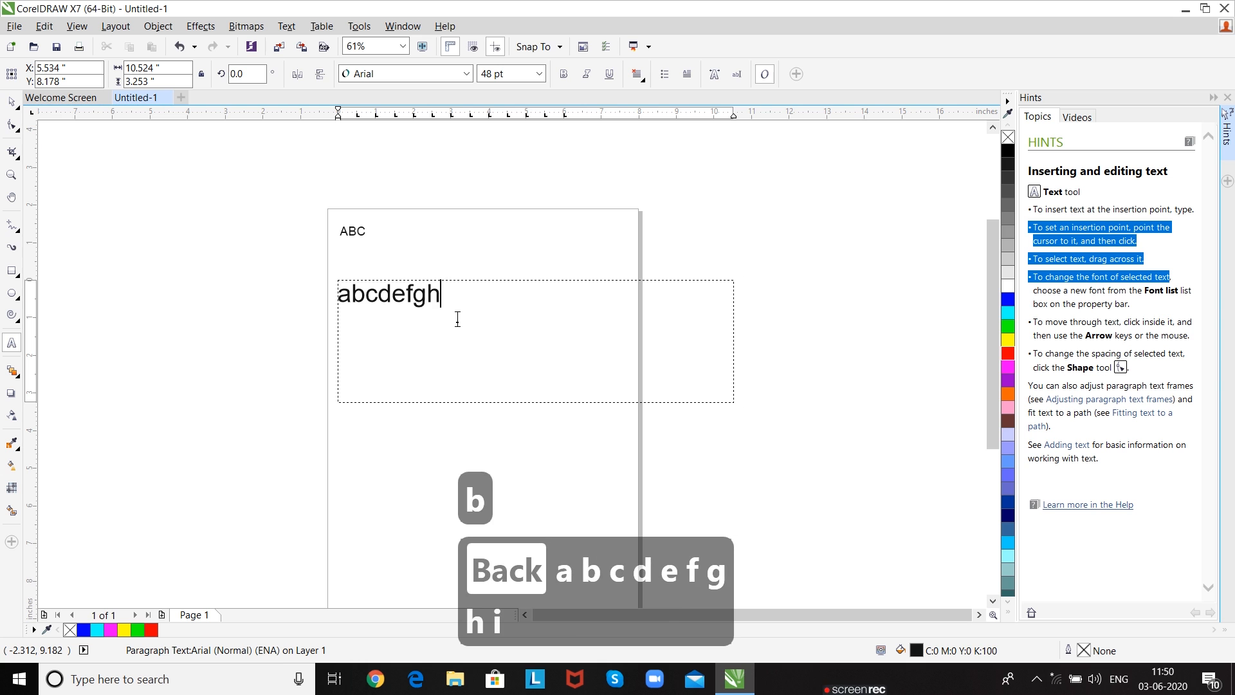
{"action": "type", "text": "ijkl"}
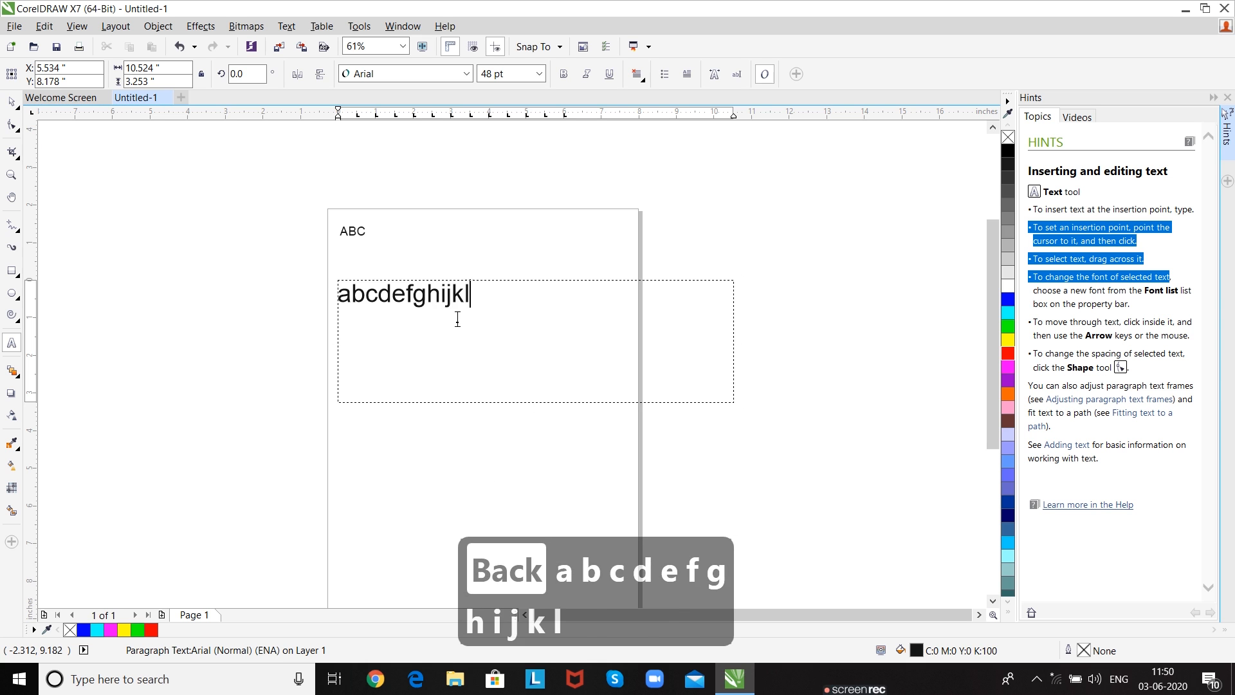
{"action": "type", "text": "mnop"}
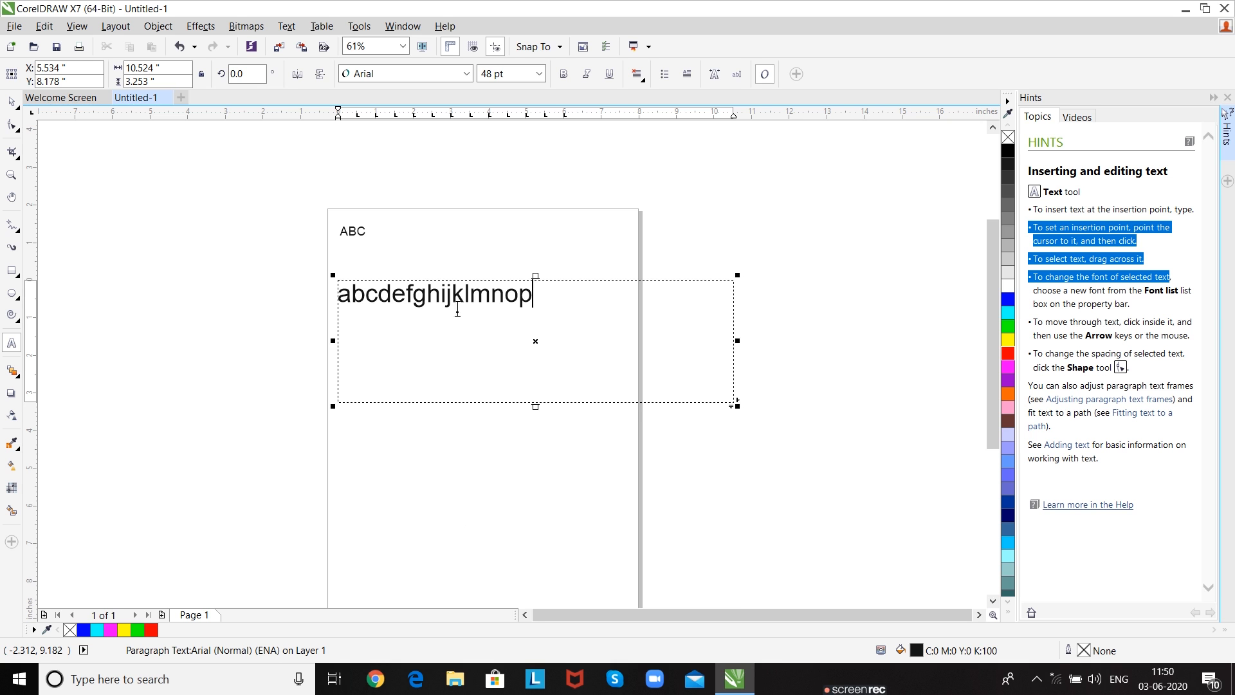
- Raise the letter c of the paragraph text about 53% above the baseline with the Shape tool and fill it green
{"action": "left_click", "coordinate": [13, 128]}
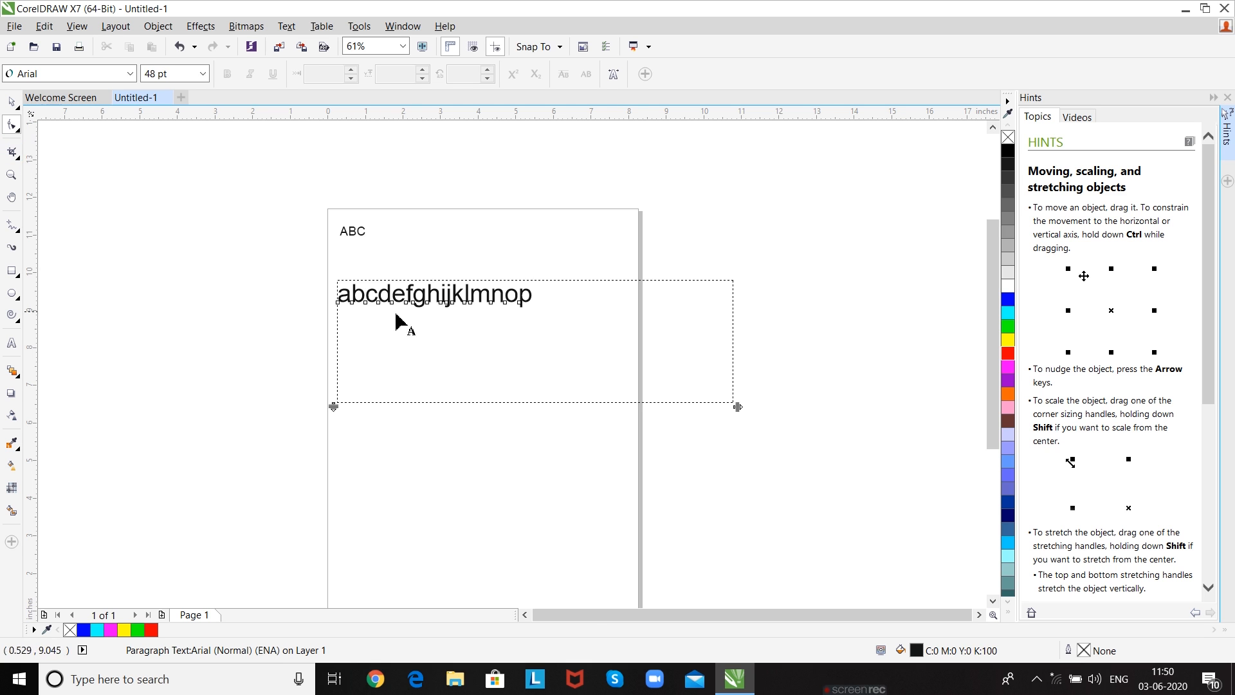
{"action": "scroll", "coordinate": [450, 312], "scroll_direction": "up", "scroll_amount": 5}
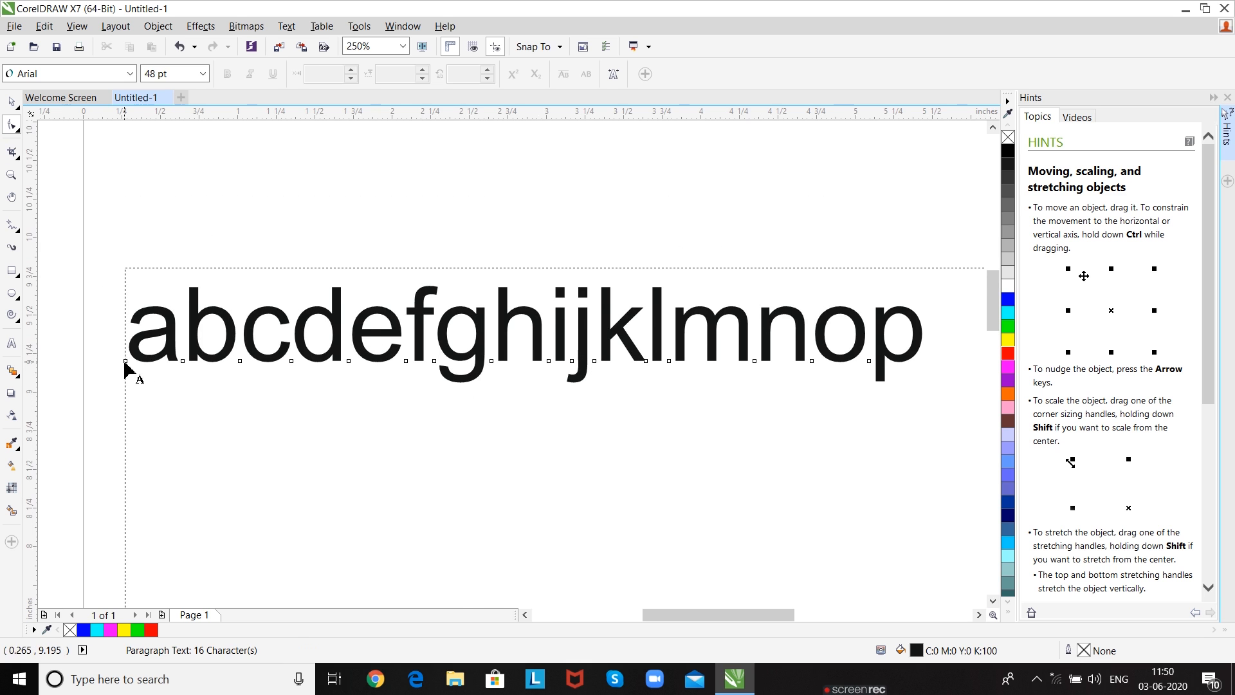
{"action": "left_click", "coordinate": [240, 361]}
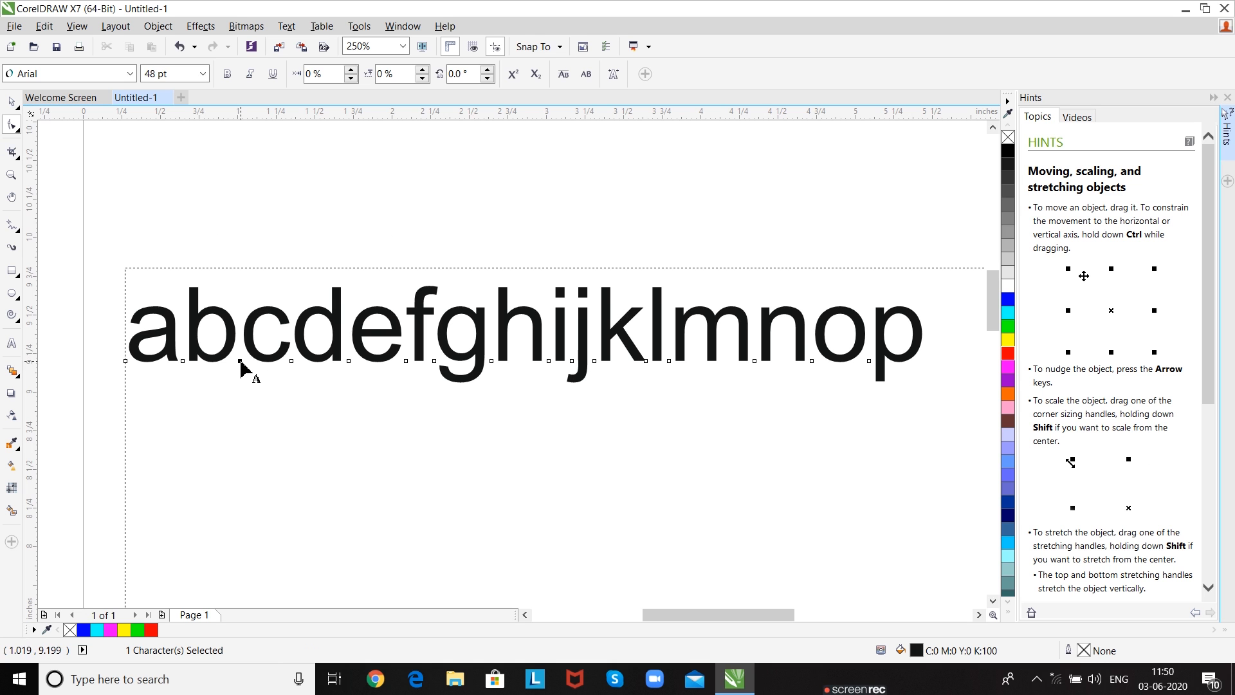
{"action": "left_click_drag", "start_coordinate": [240, 361], "coordinate": [237, 306]}
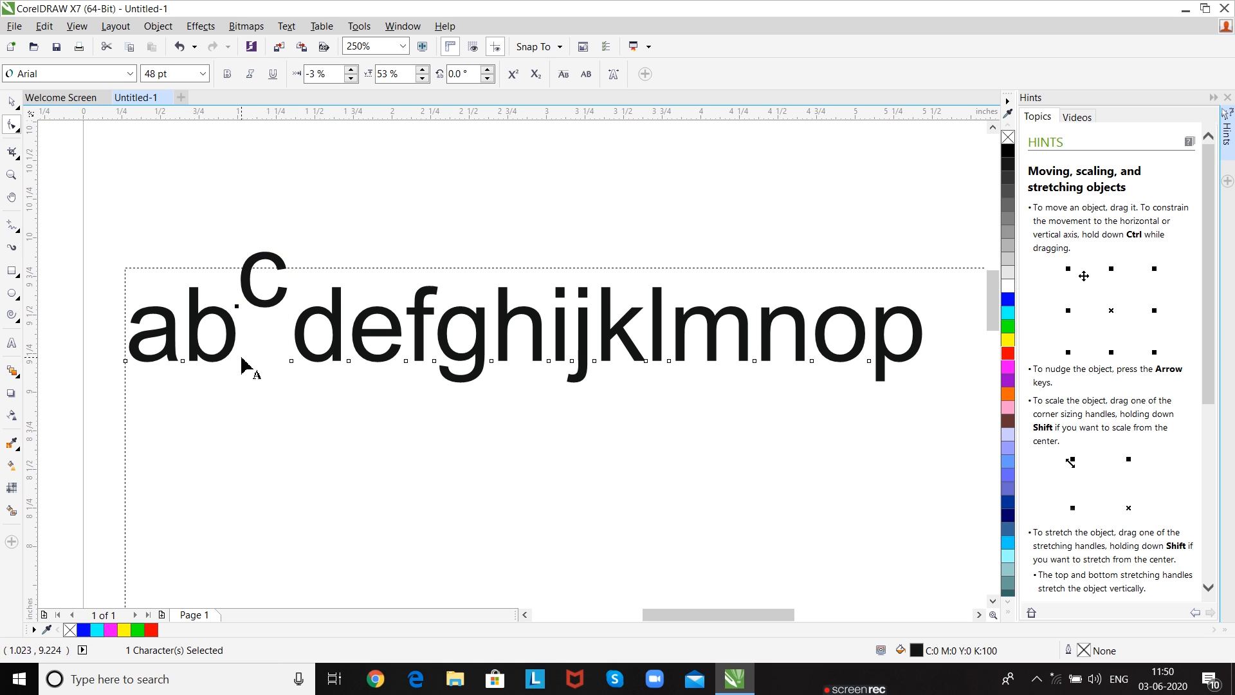
{"action": "left_click", "coordinate": [1009, 328]}
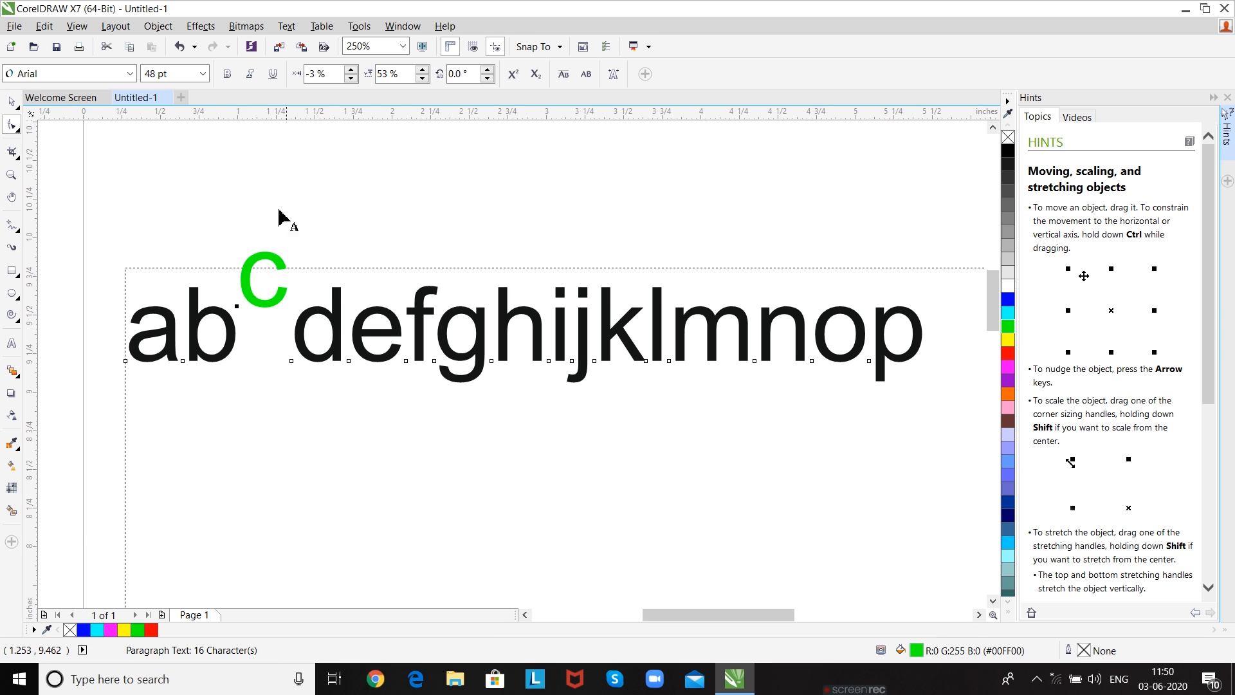
- Set the letter c's font to Bauhaus 93 and move it back down in line with the other letters
{"action": "left_click", "coordinate": [128, 74]}
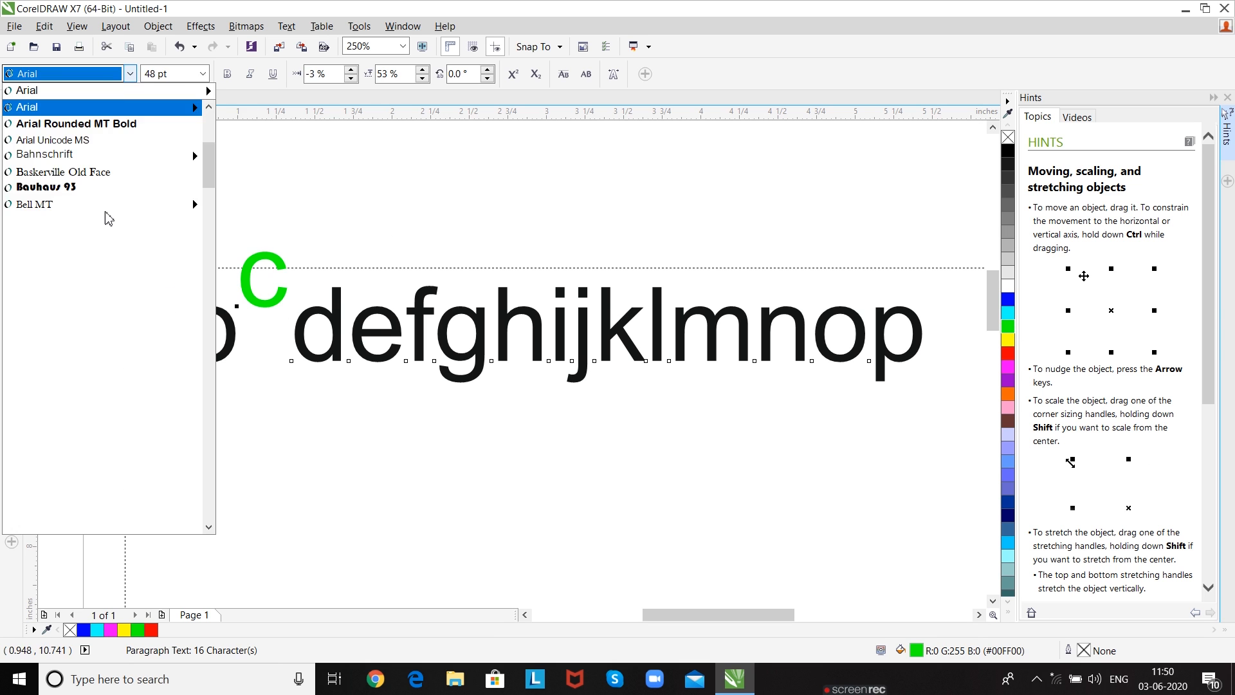
{"action": "left_click", "coordinate": [103, 237]}
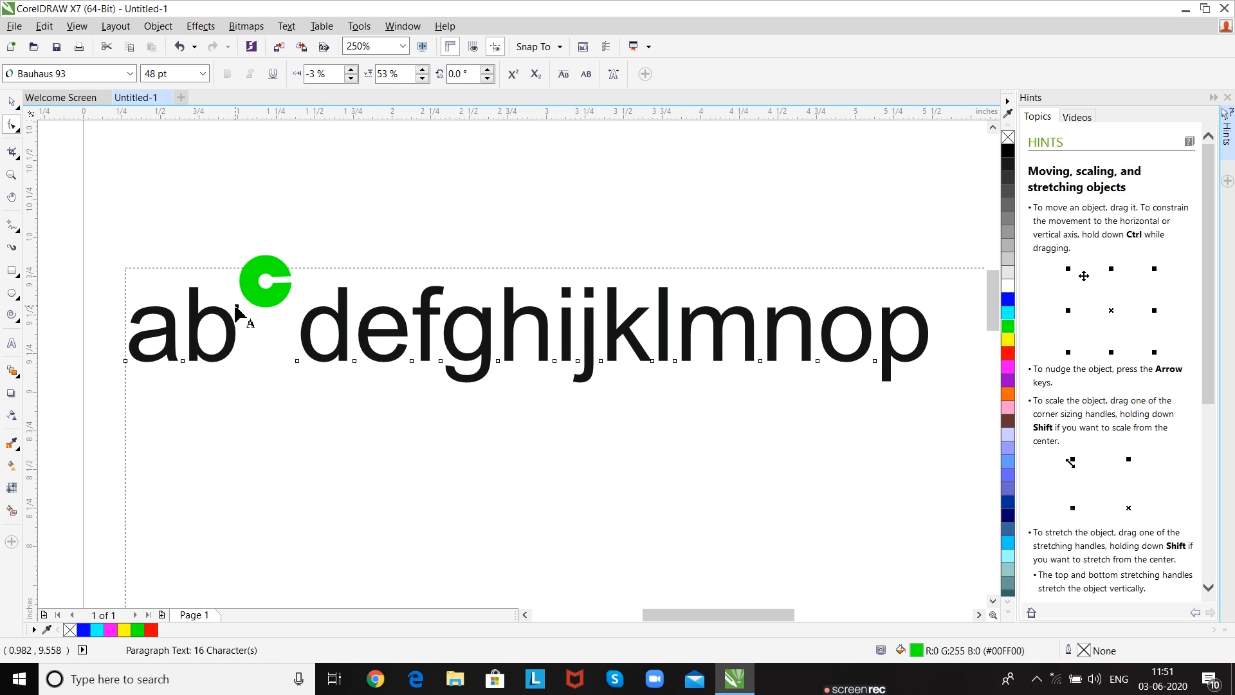
{"action": "left_click_drag", "start_coordinate": [238, 307], "coordinate": [243, 361]}
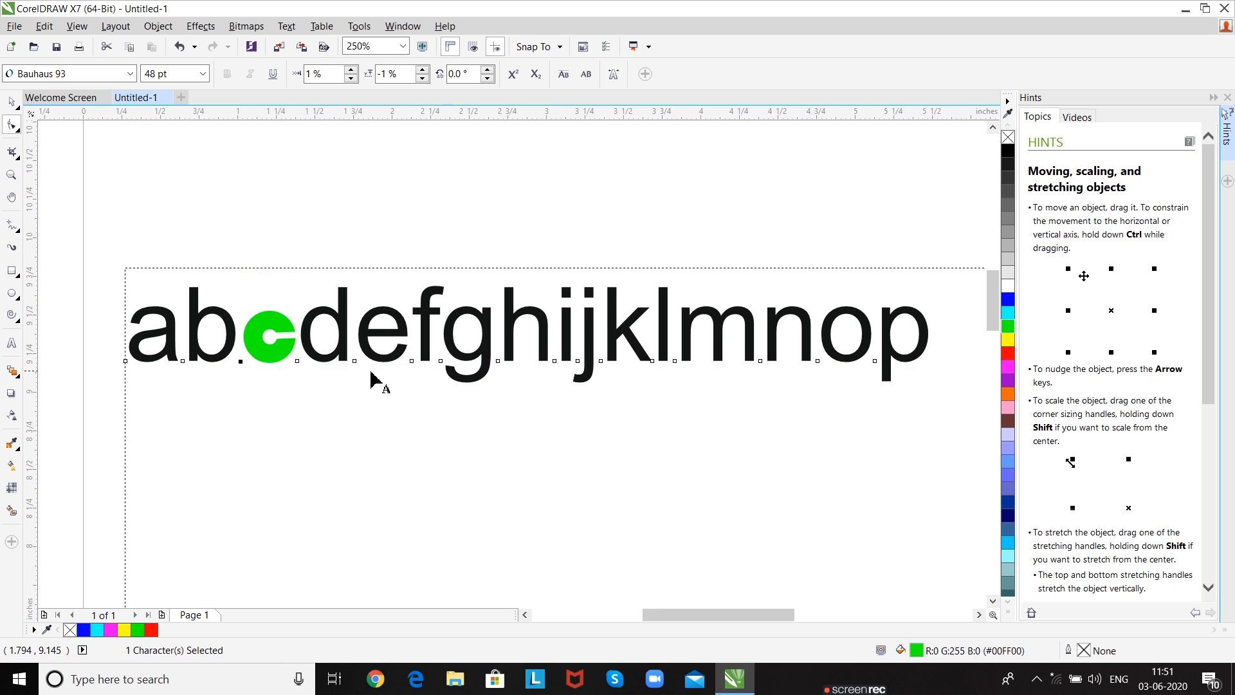
- Loosen and tighten the paragraph text's character spacing with the Shape tool, and widen its frame to about 12.9 inches
{"action": "scroll", "coordinate": [377, 378], "scroll_direction": "down", "scroll_amount": 2}
{"action": "left_click_drag", "start_coordinate": [404, 394], "coordinate": [372, 322]}
{"action": "left_click", "coordinate": [359, 249]}
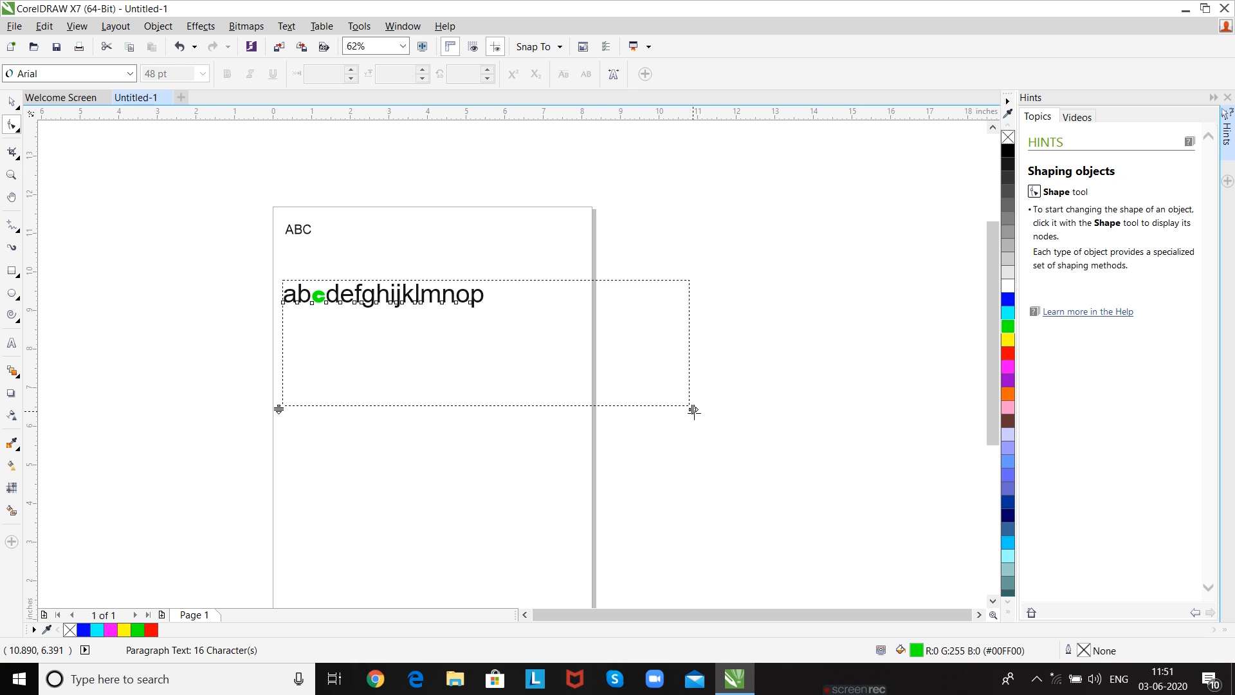
{"action": "left_click_drag", "start_coordinate": [692, 409], "coordinate": [837, 412]}
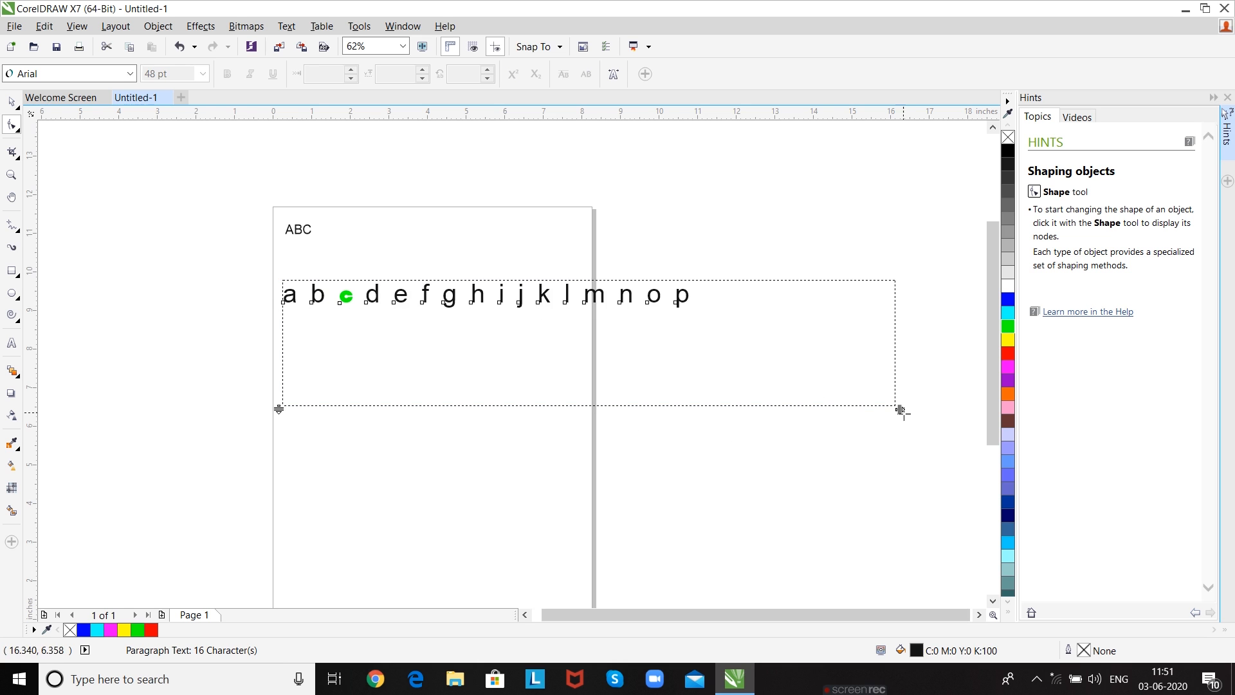
{"action": "left_click_drag", "start_coordinate": [899, 408], "coordinate": [673, 396]}
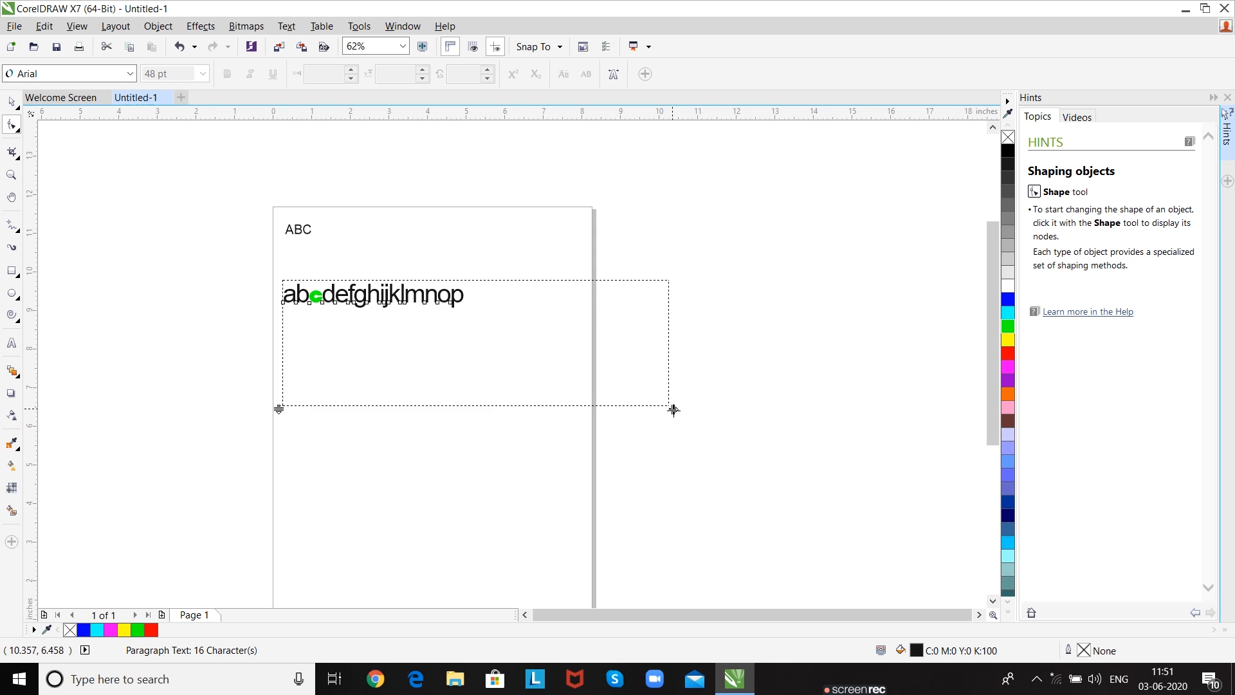
{"action": "left_click_drag", "start_coordinate": [674, 409], "coordinate": [786, 409]}
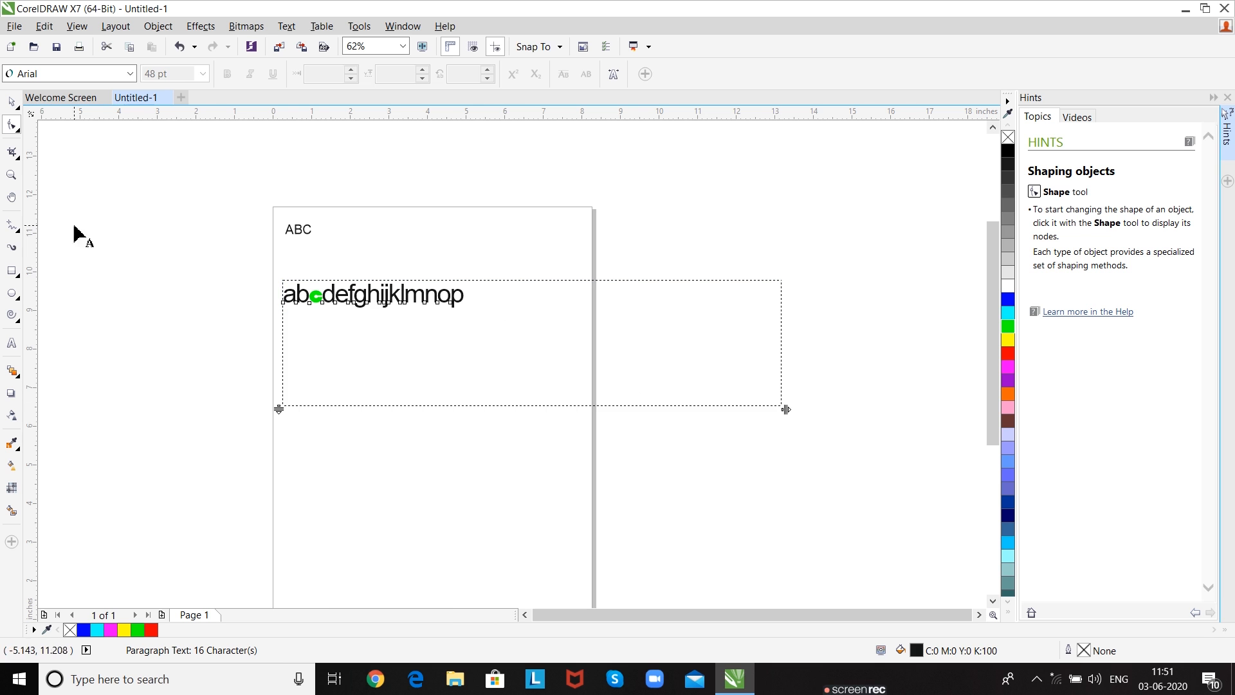
- Append fgh as a separate word after abcdefghijklmnop in the paragraph text frame
{"action": "left_click", "coordinate": [11, 343]}
{"action": "left_click", "coordinate": [480, 339]}
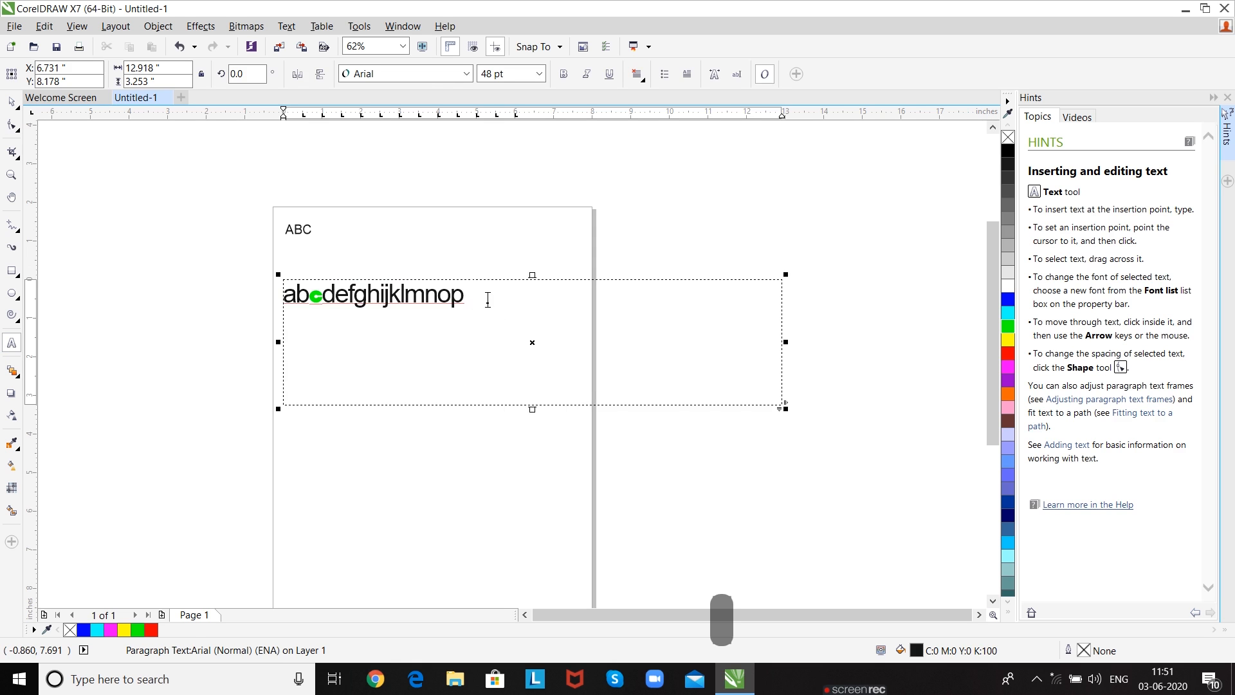
{"action": "type", "text": "fgh"}
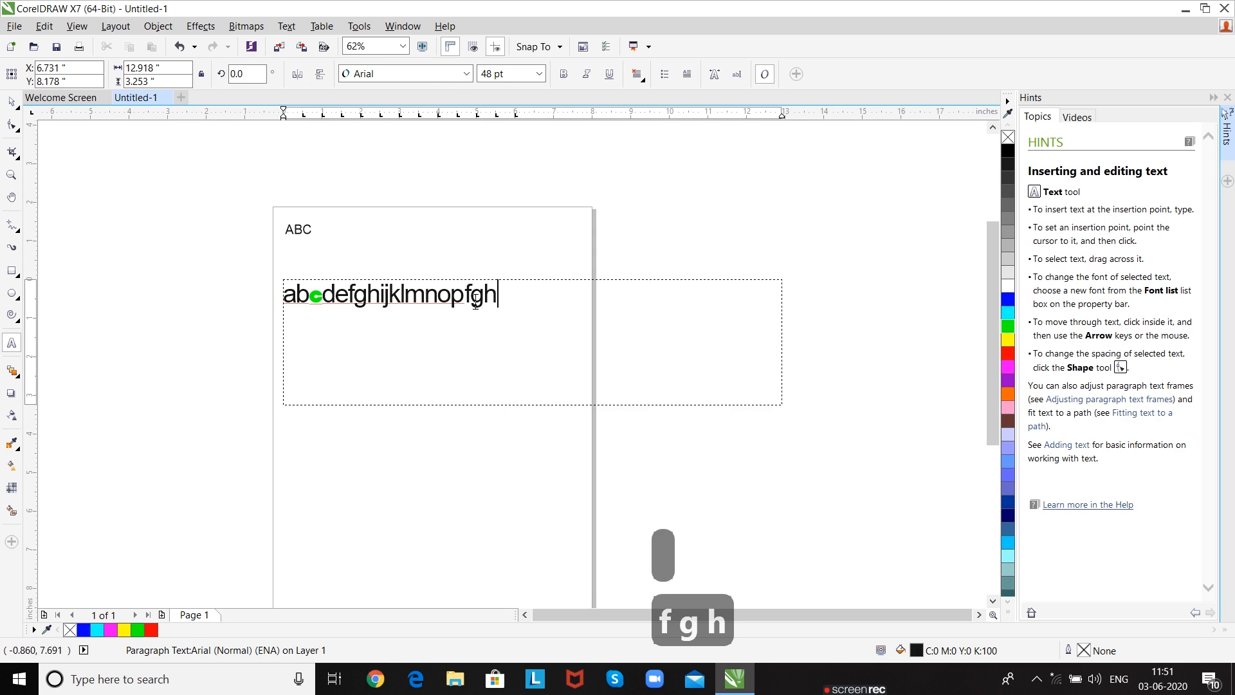
{"action": "key", "text": "Delete"}
{"action": "key", "text": "Delete"}
{"action": "key", "text": "Delete"}
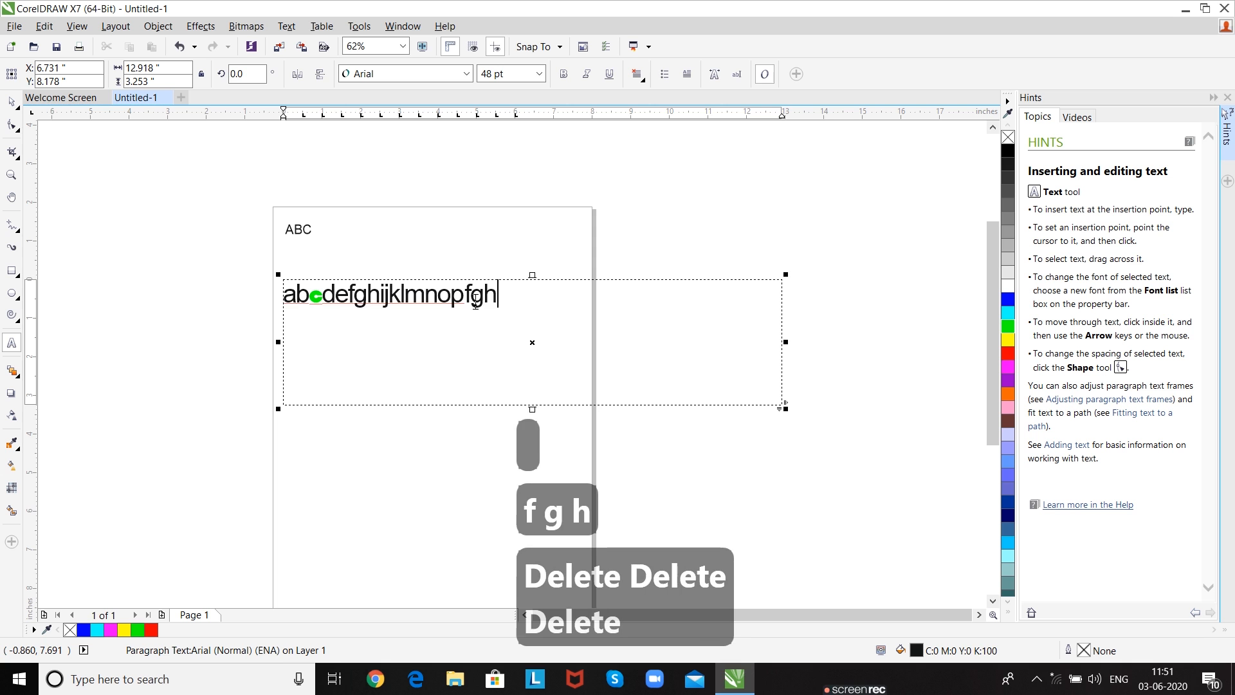
{"action": "key", "text": "BackSpace"}
{"action": "key", "text": "BackSpace"}
{"action": "key", "text": "BackSpace"}
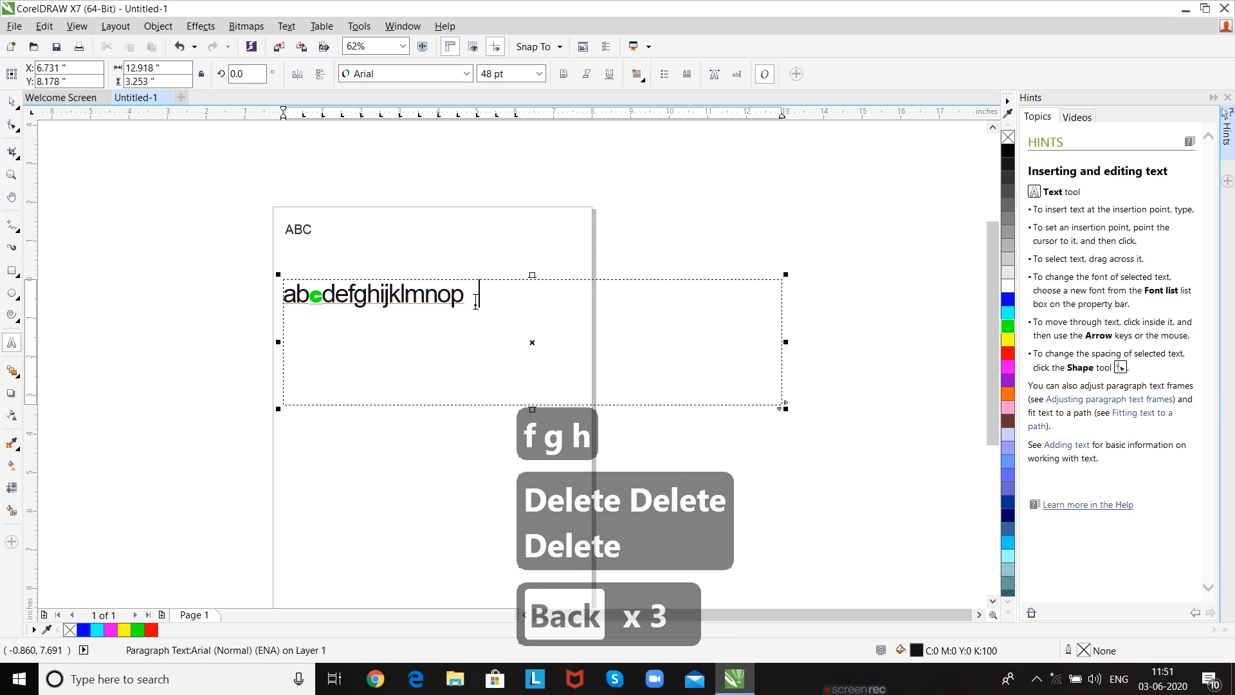
{"action": "type", "text": "fgh"}
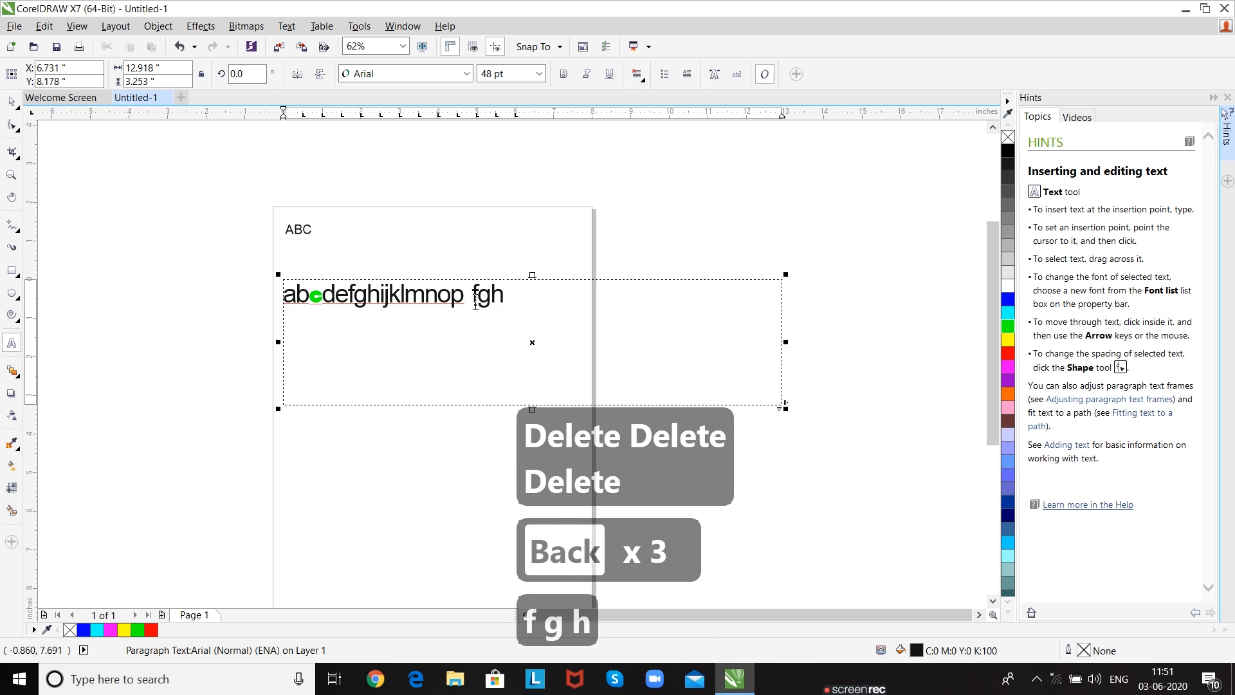
- Widen the word spacing between abcdefghijklmnop and fgh with the Shape tool, stretching the frame to about 17 inches wide
{"action": "left_click", "coordinate": [11, 129]}
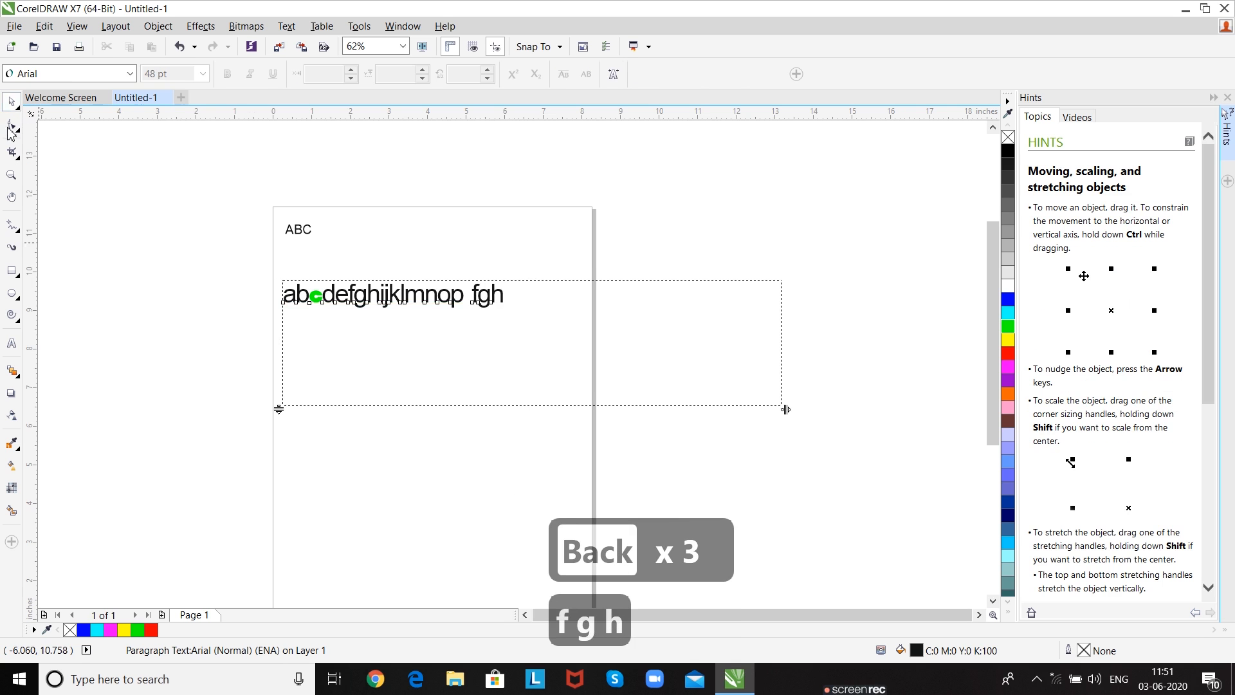
{"action": "left_click_drag", "start_coordinate": [787, 409], "coordinate": [816, 419]}
{"action": "left_click_drag", "start_coordinate": [939, 418], "coordinate": [940, 418]}
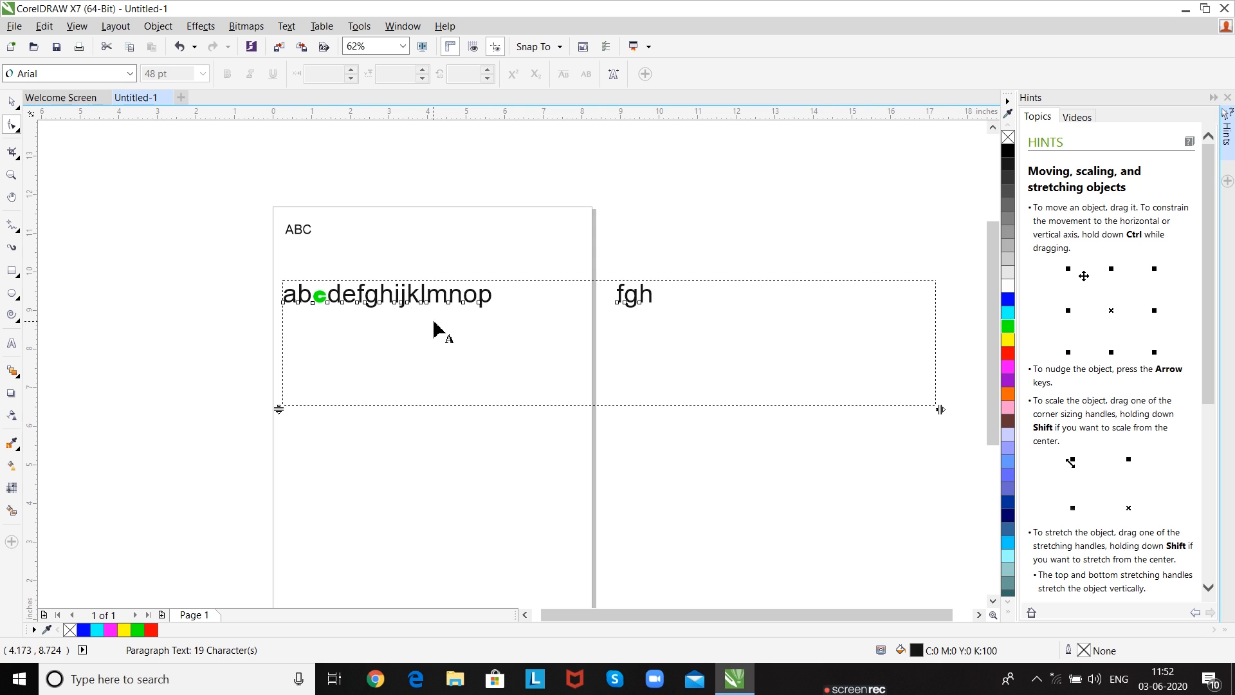